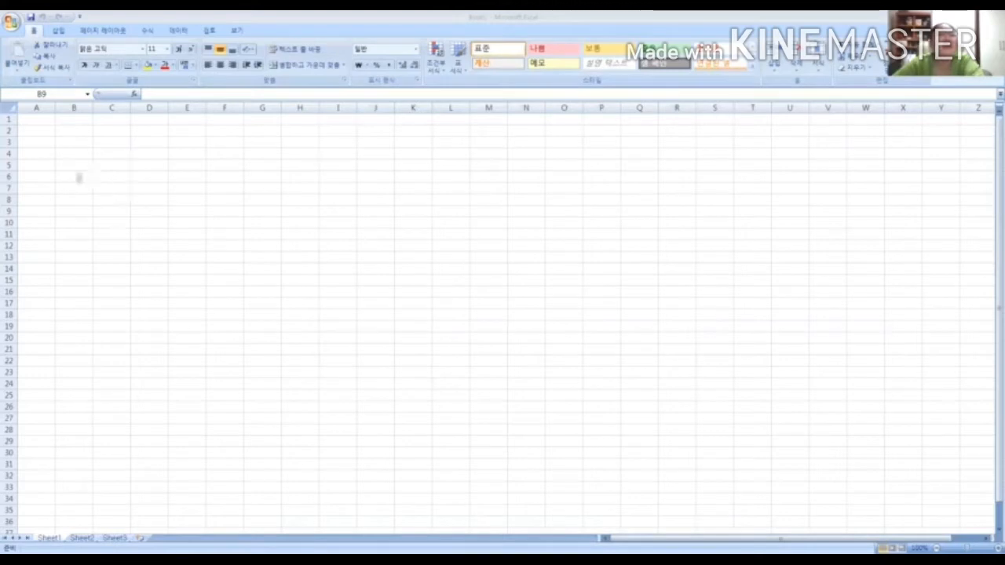
Review the available insert, page layout, formula and data commands above the blank worksheet
left_click(74, 211)
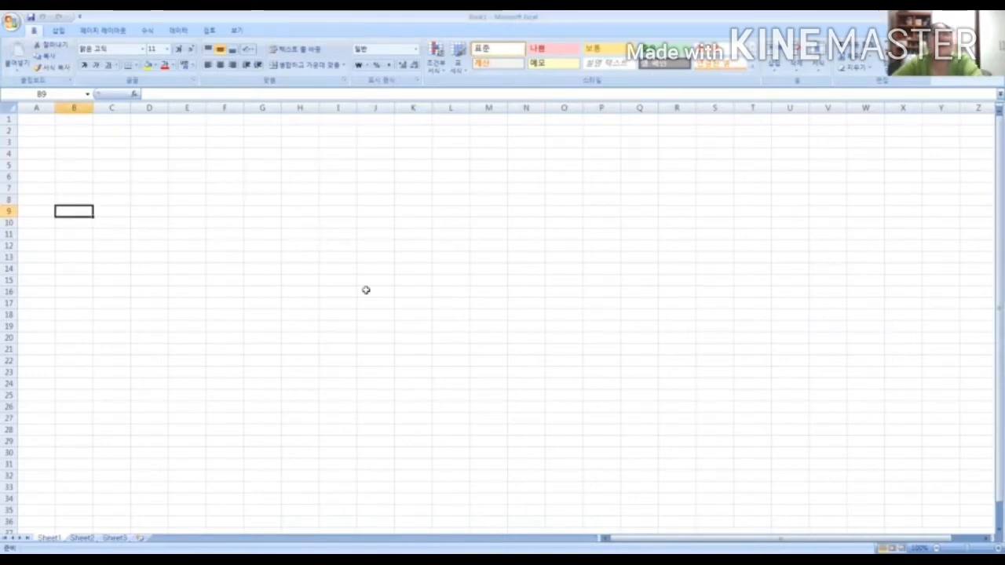
left_click(157, 186)
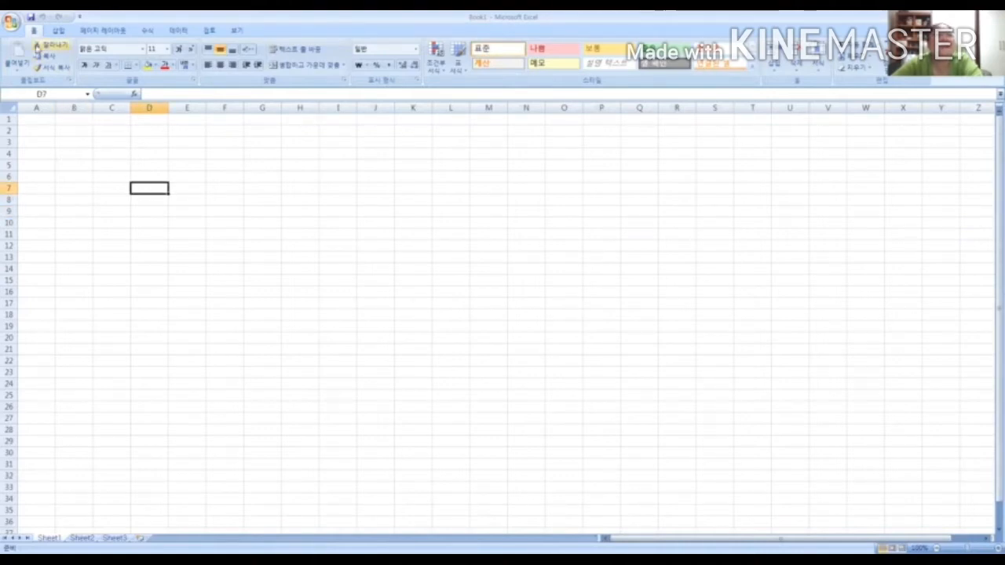
left_click(58, 30)
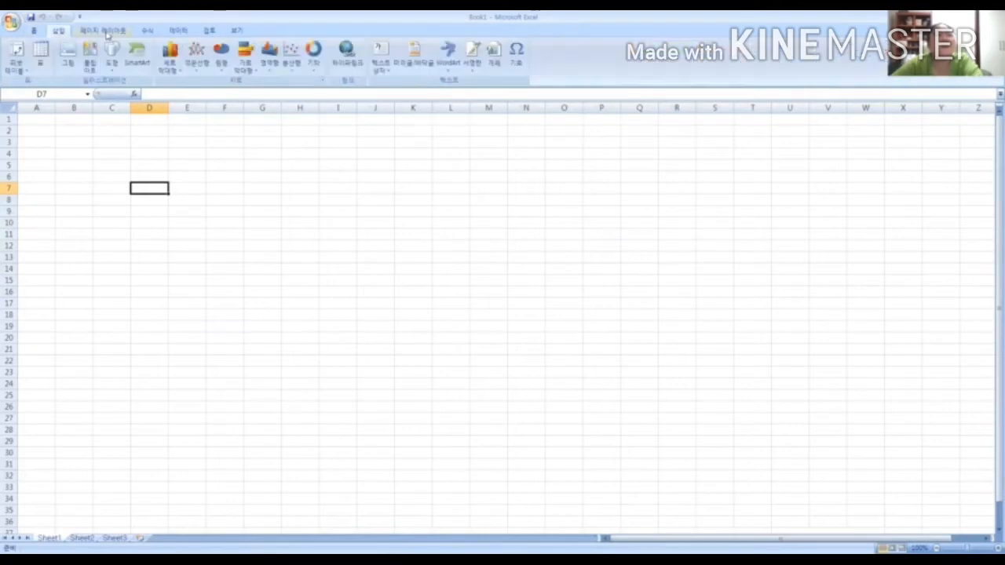
left_click(107, 31)
left_click(147, 31)
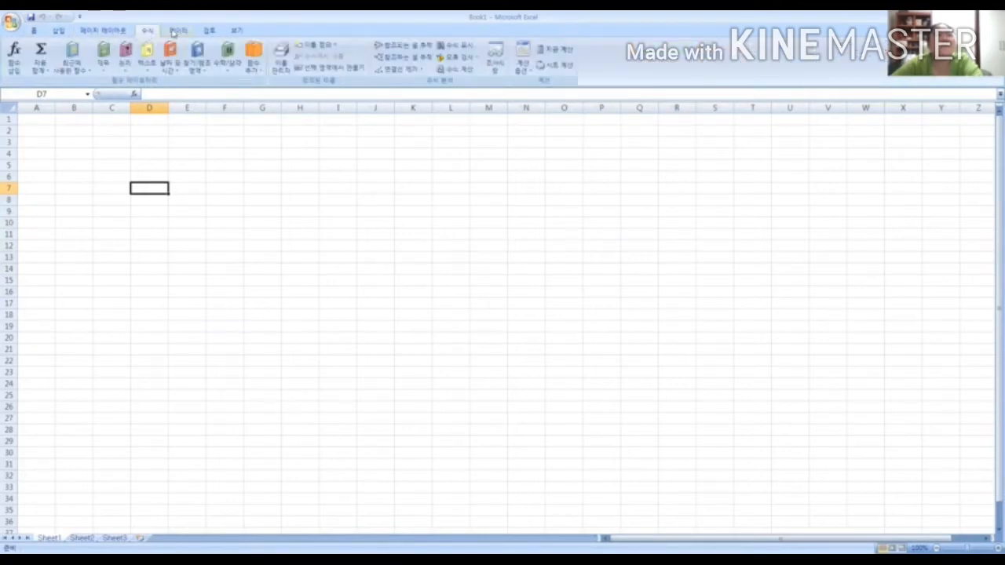
left_click(177, 31)
left_click(110, 32)
left_click(58, 33)
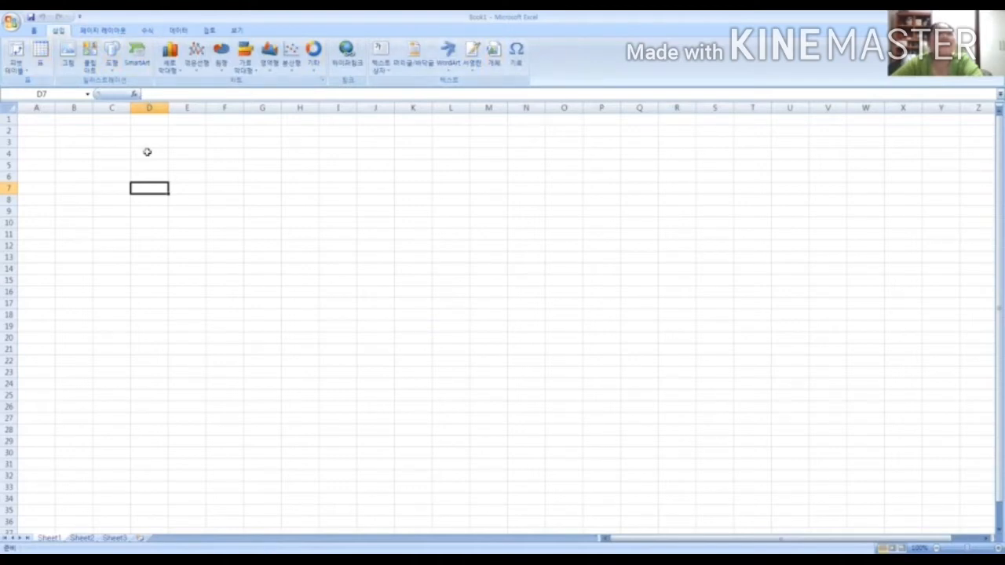
Select individual cells in different areas of the blank sheet, including D8, P6, C8 and C5
left_click(90, 154)
left_click(322, 161)
left_click(263, 212)
left_click(148, 201)
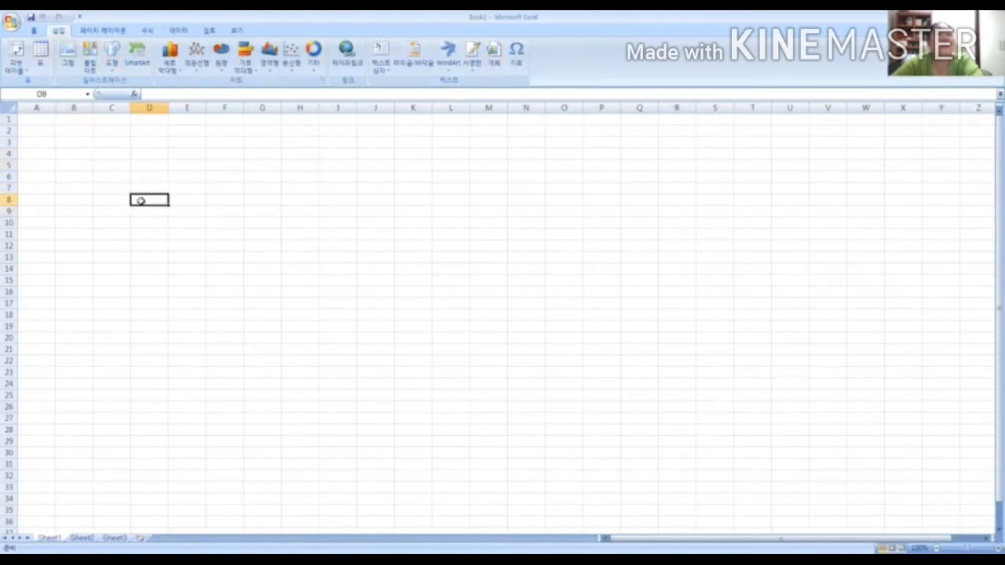
left_click(436, 179)
left_click(593, 180)
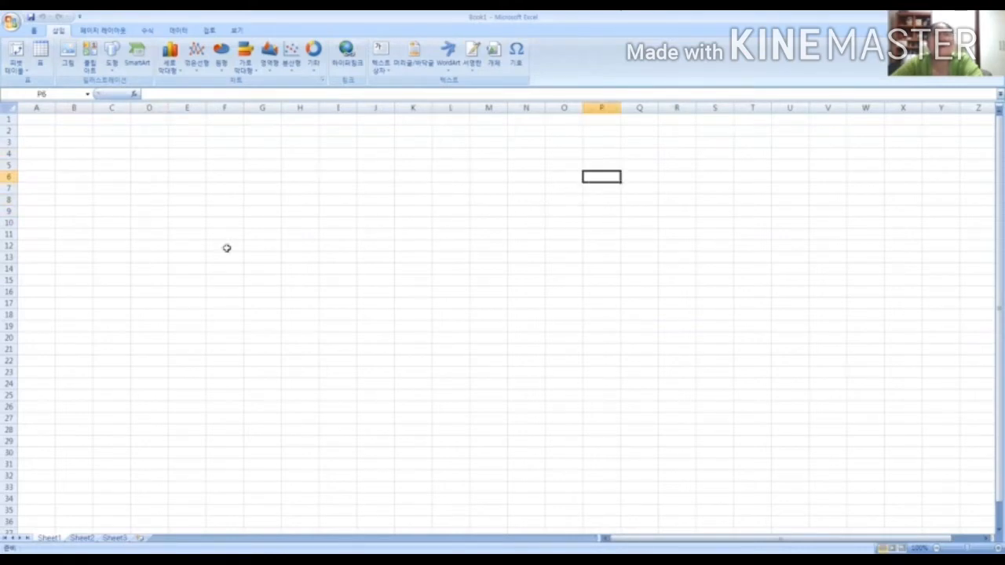
left_click(209, 204)
left_click(93, 202)
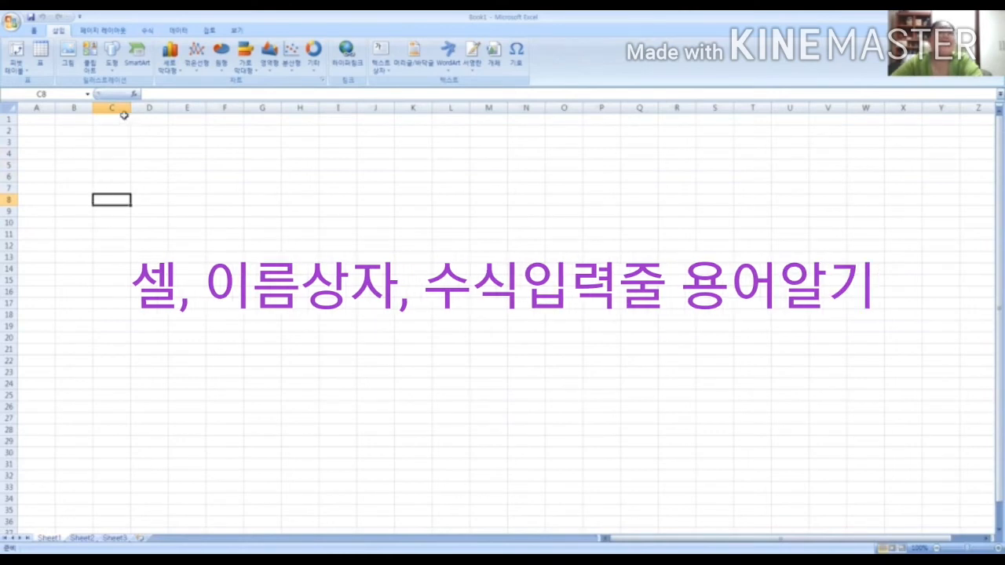
left_click(118, 163)
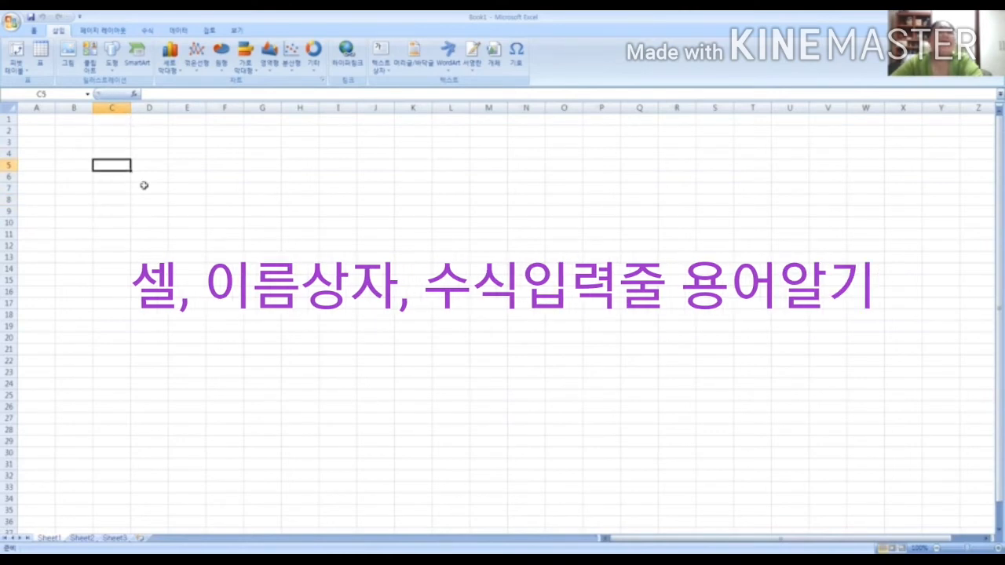
Enter the sample text jjjj in cell B6
left_click(68, 178)
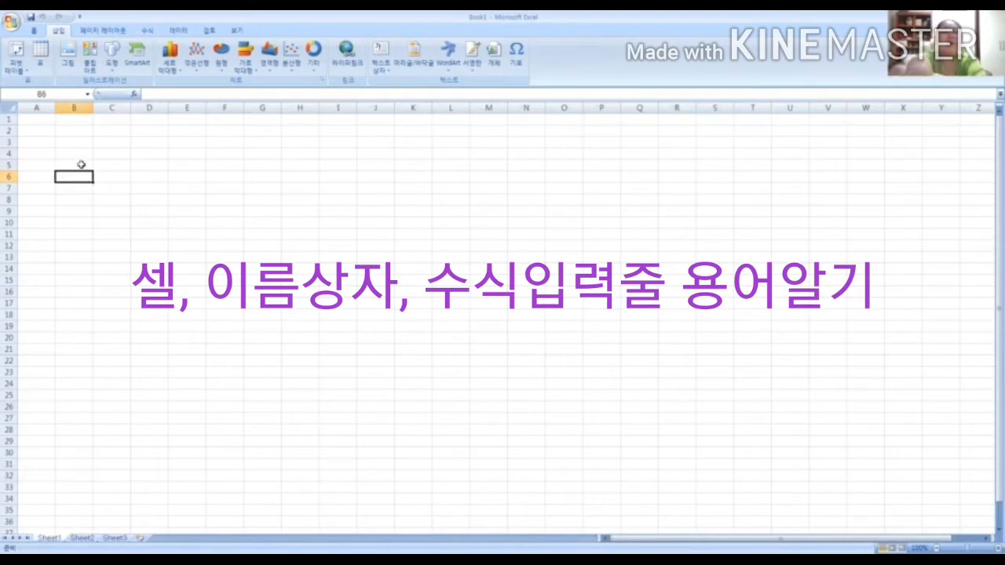
type("jjjj")
key("Return")
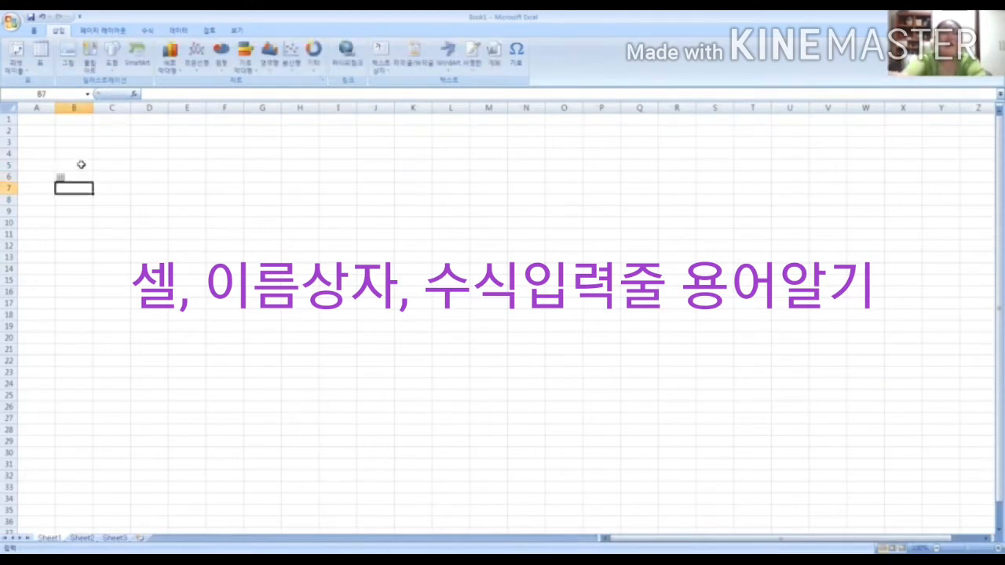
type("ㅗㅗㅗ")
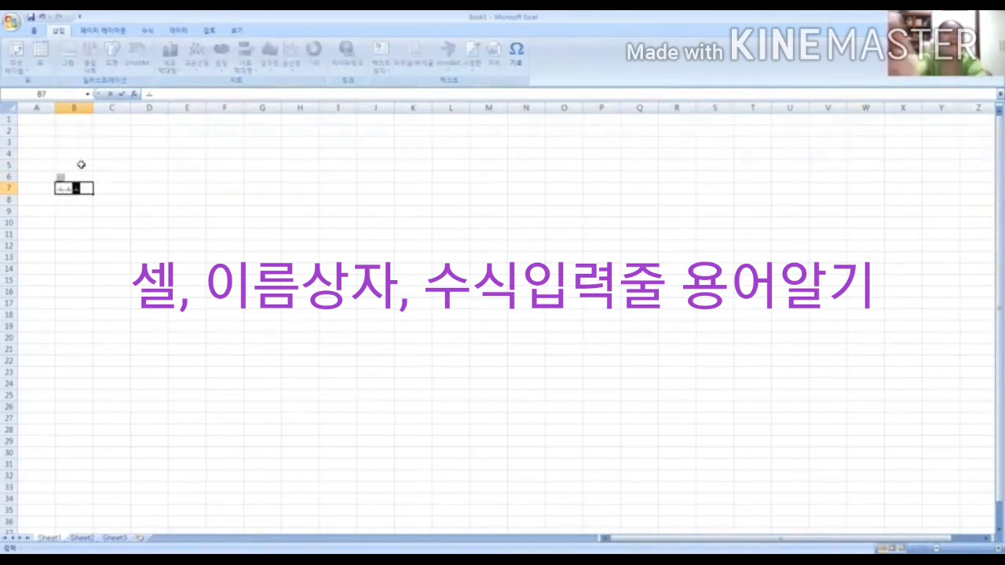
key("BackSpace")
key("BackSpace")
key("BackSpace")
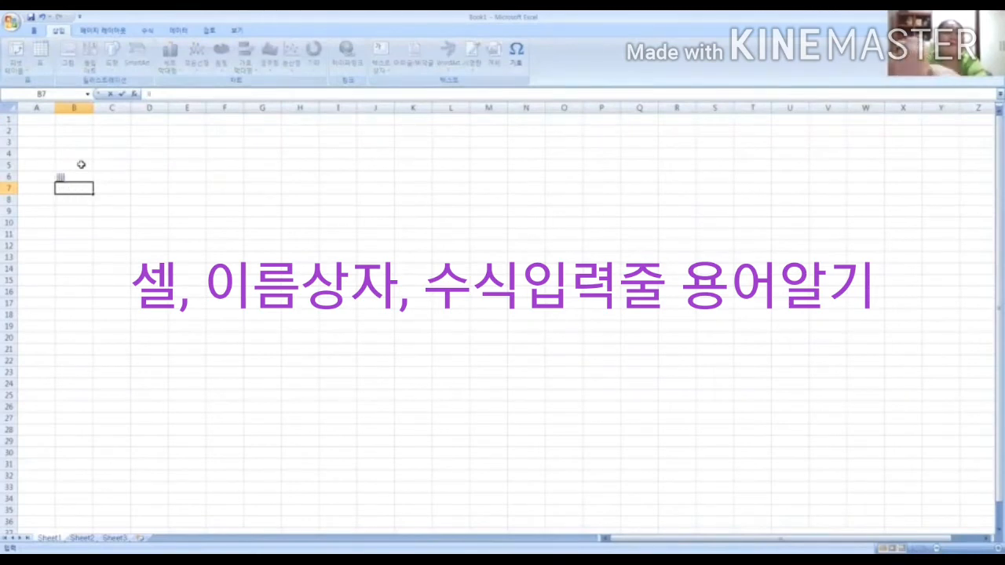
Enter the sample text uuu in cell B7 and check the contents of B6 and B7
type("ㅕㅕㅕ")
key("Return")
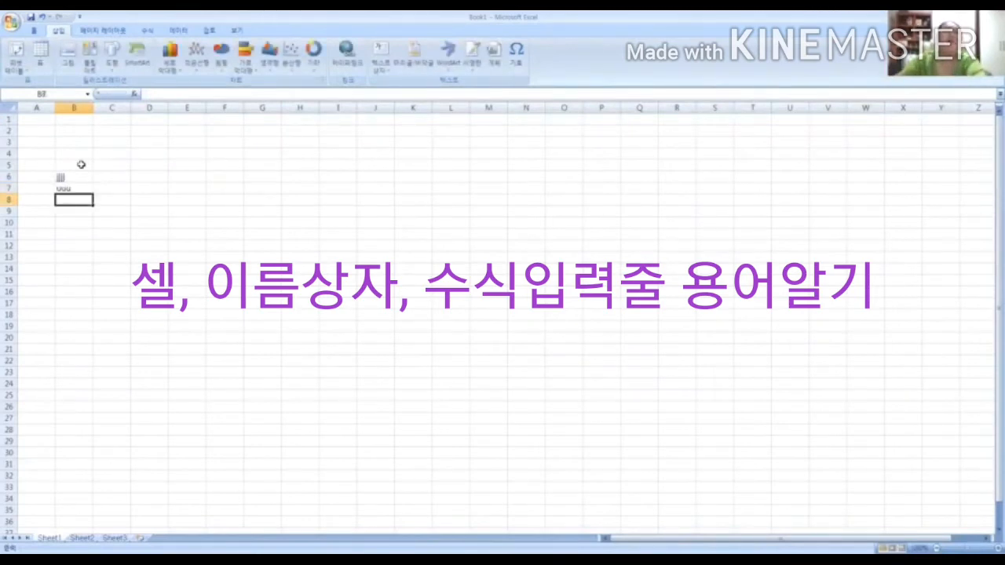
left_click(69, 187)
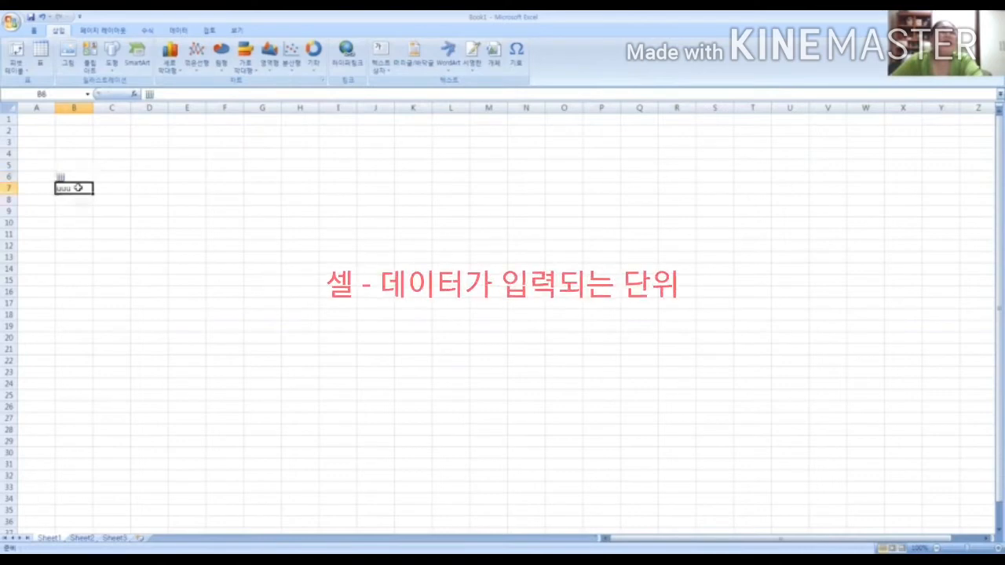
left_click(82, 178)
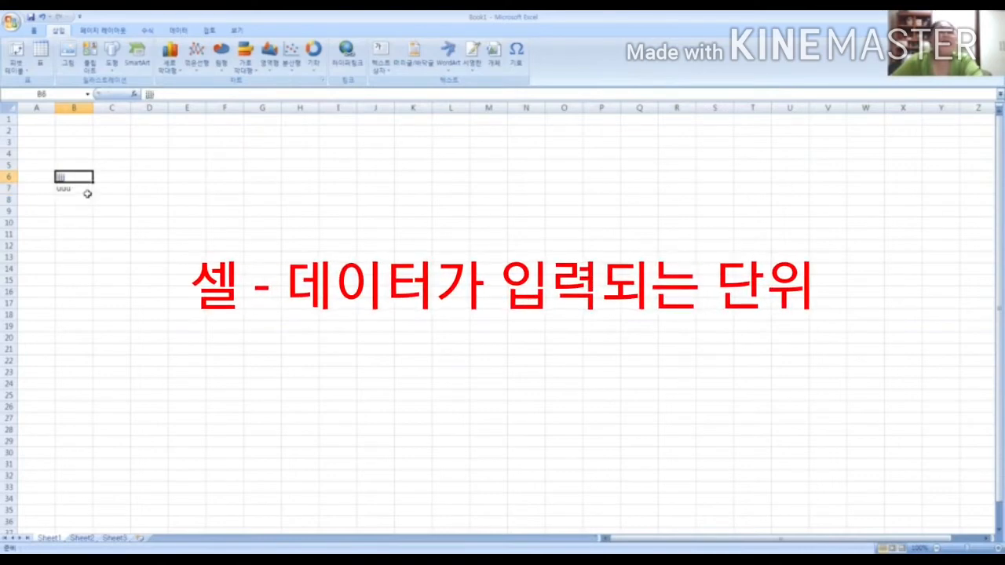
left_click(87, 193)
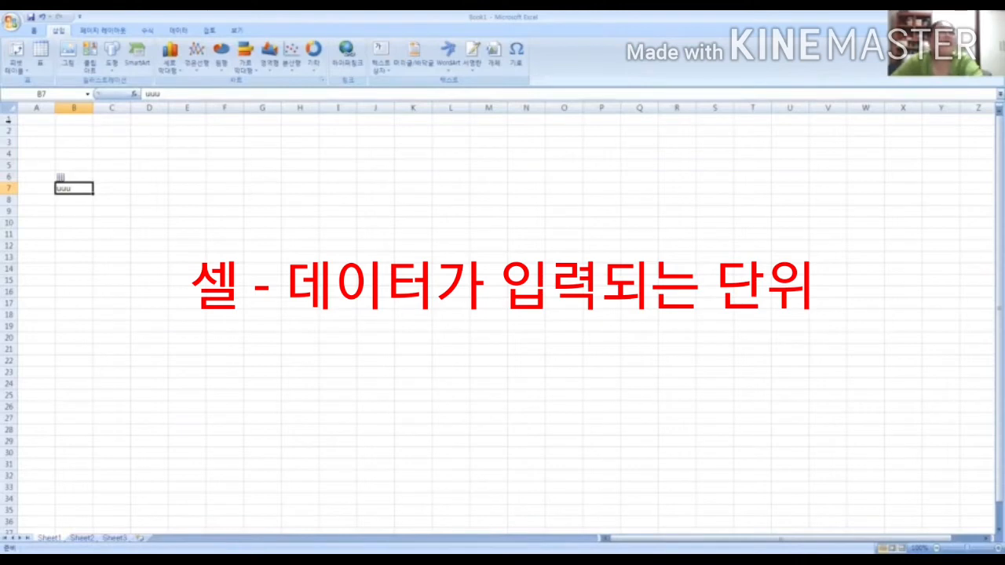
Select entire columns one at a time from A through E, then repeat from A through D
left_click(36, 108)
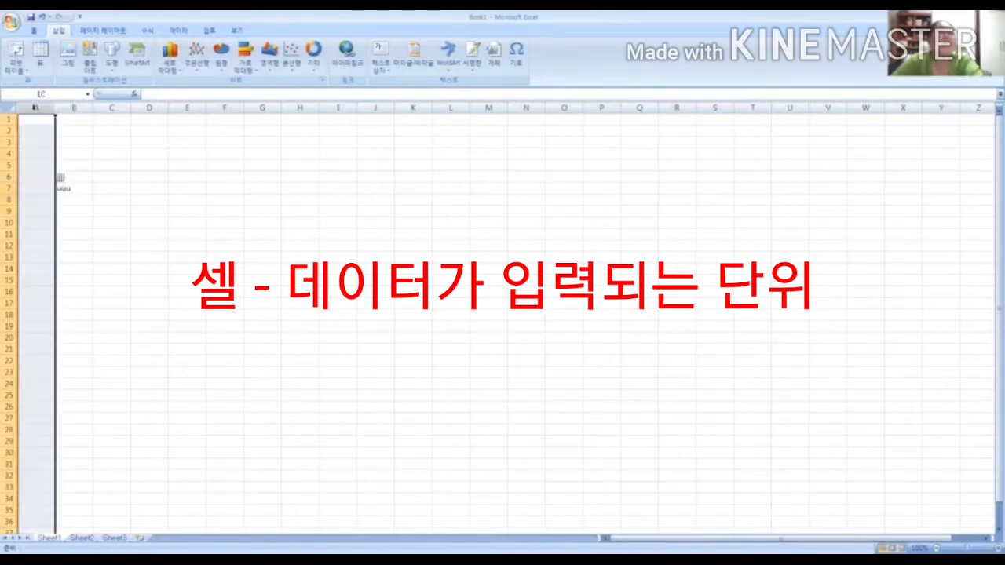
left_click(74, 108)
left_click(112, 107)
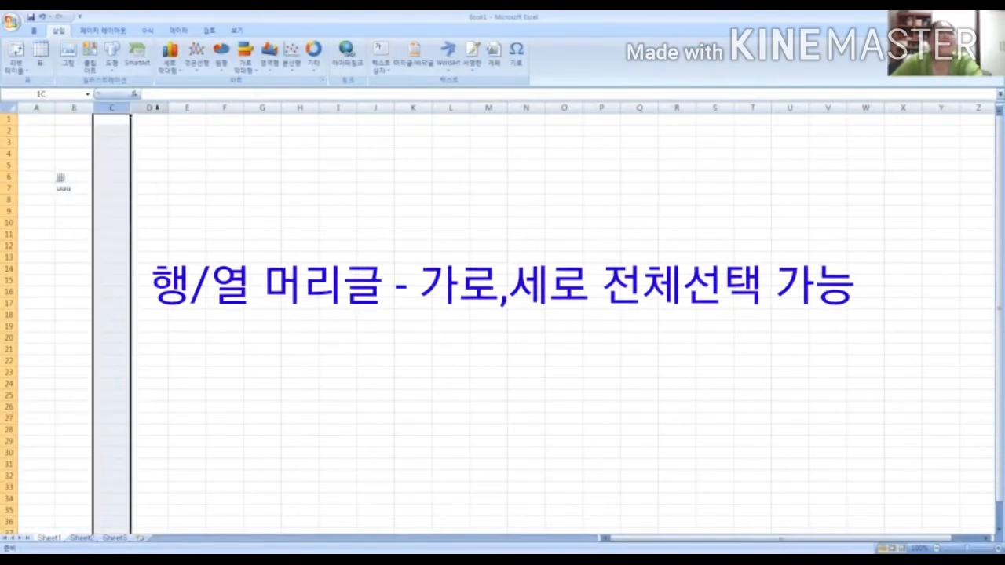
left_click(149, 108)
left_click(187, 108)
left_click(36, 108)
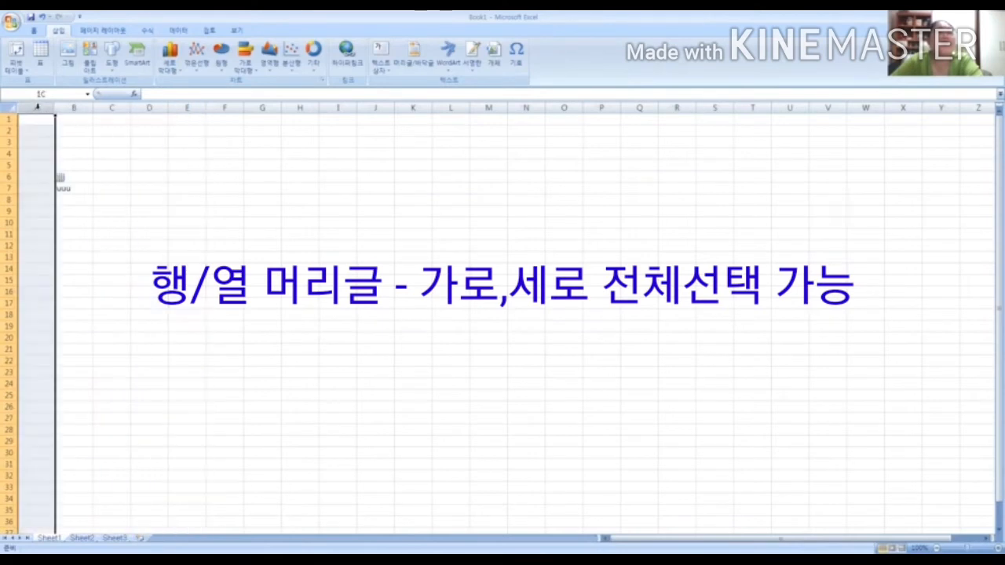
left_click(65, 107)
left_click(112, 108)
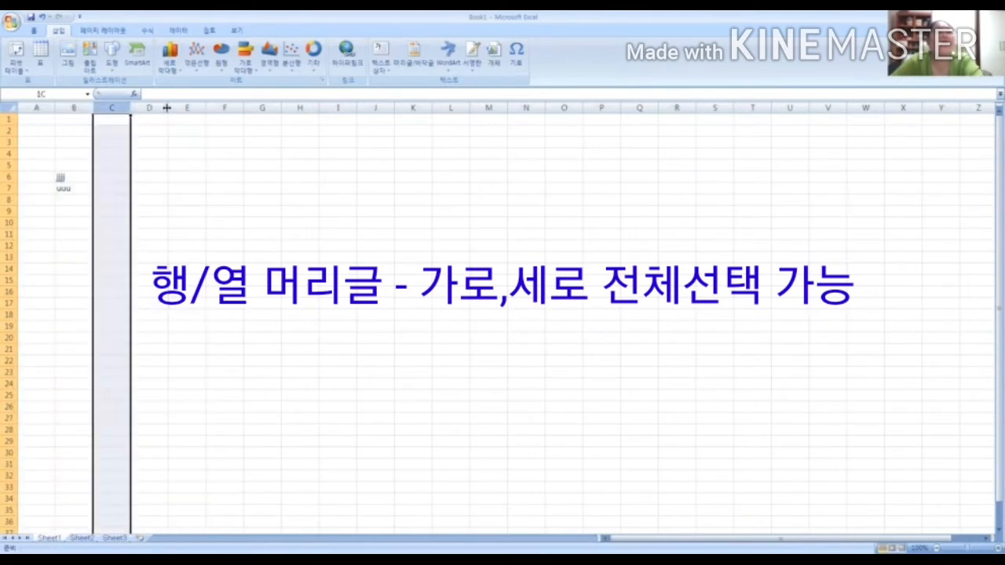
left_click(149, 108)
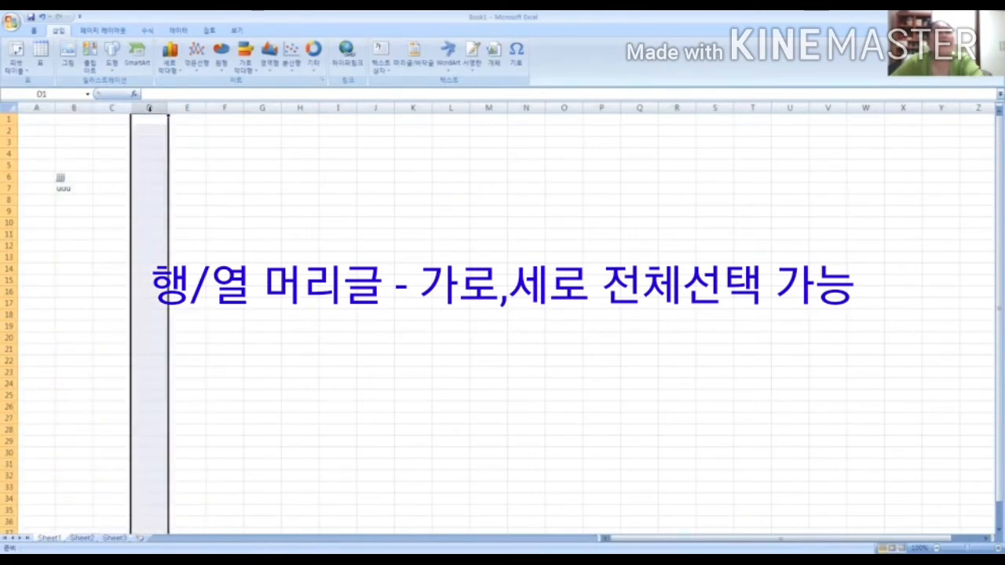
Select entire rows 1, 2 and 3 one after another
left_click(10, 118)
left_click(10, 130)
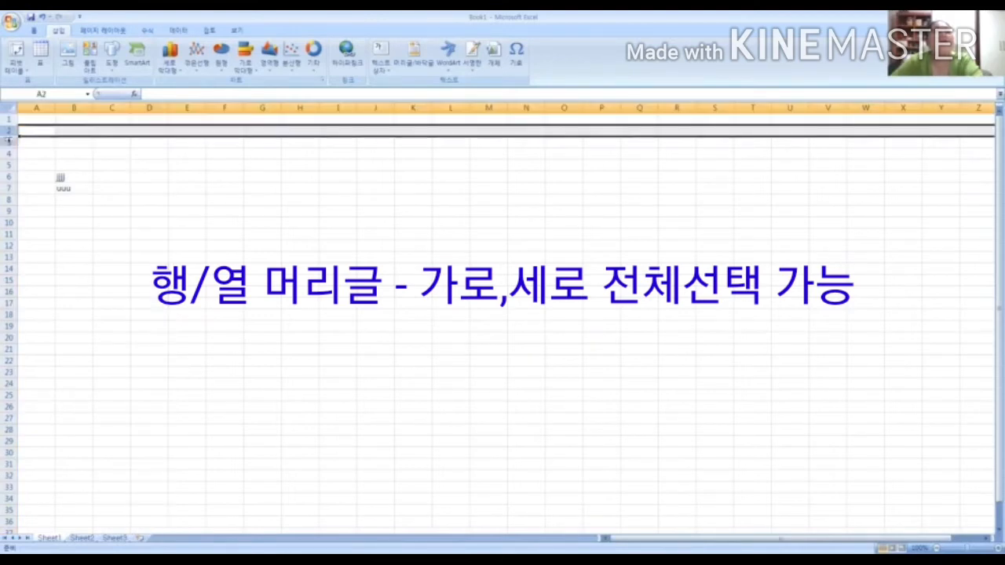
left_click(10, 141)
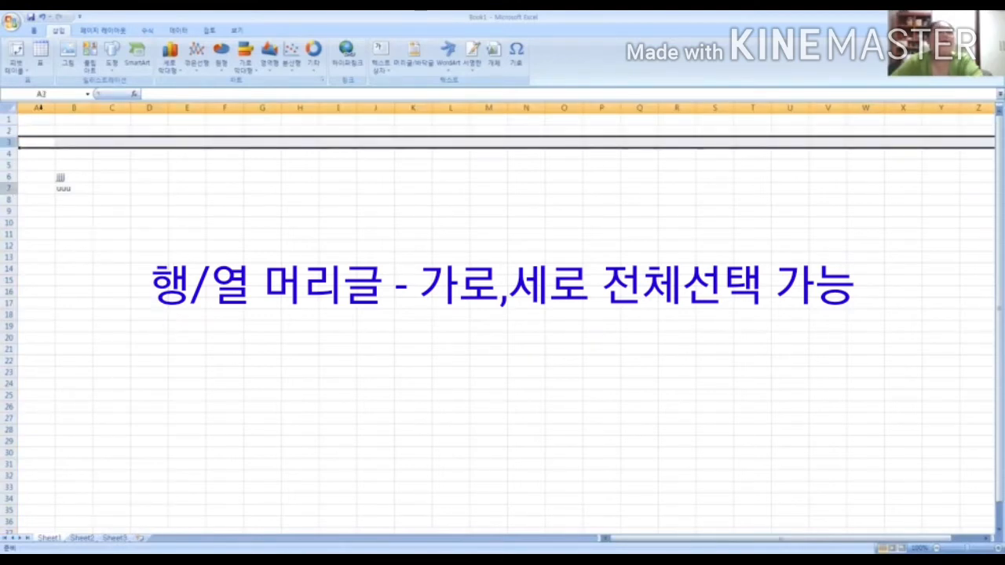
Select whole columns A, B, C and D one by one again, going back over the first columns
left_click(36, 107)
left_click(73, 107)
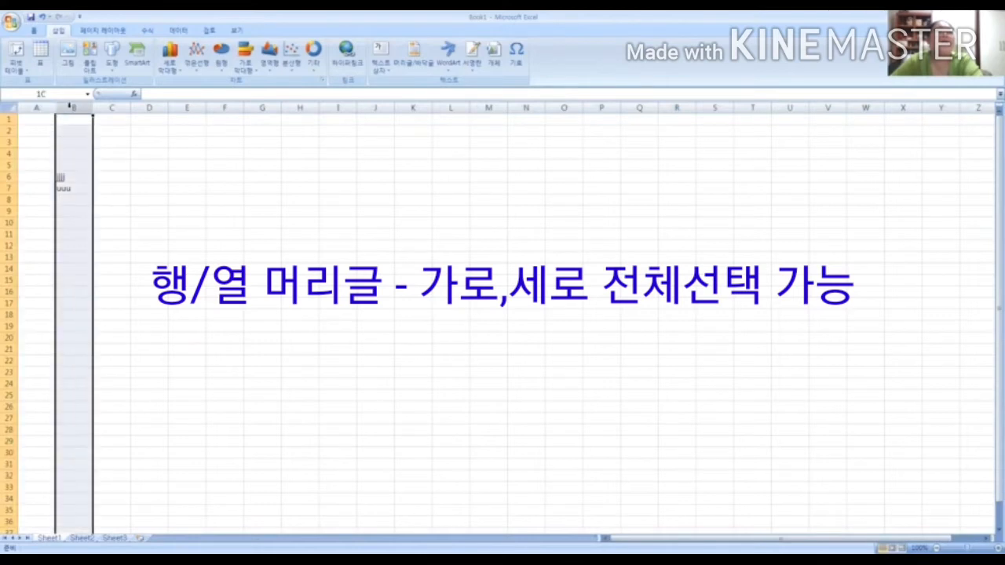
left_click(121, 107)
left_click(144, 107)
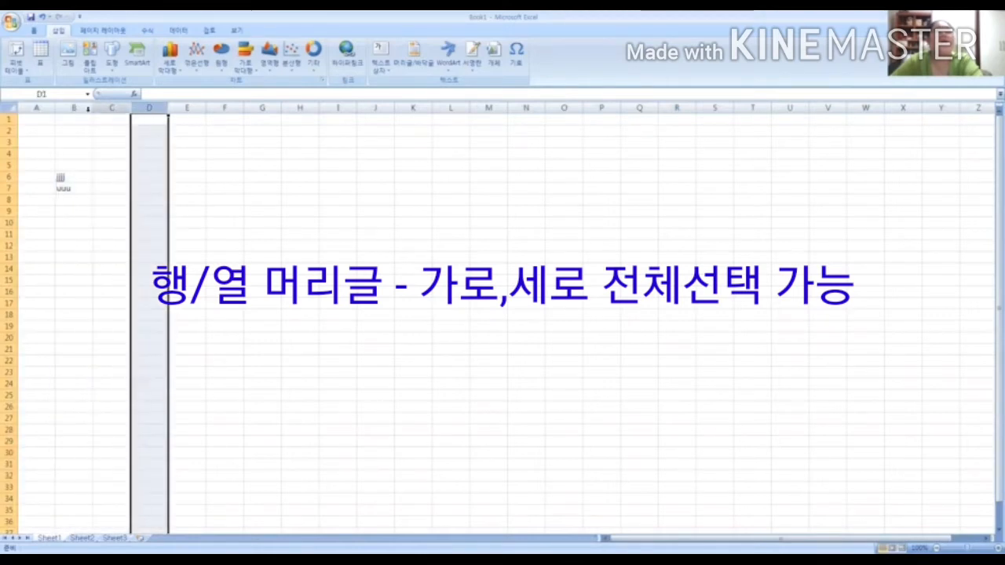
left_click(40, 106)
left_click(80, 107)
left_click(69, 129)
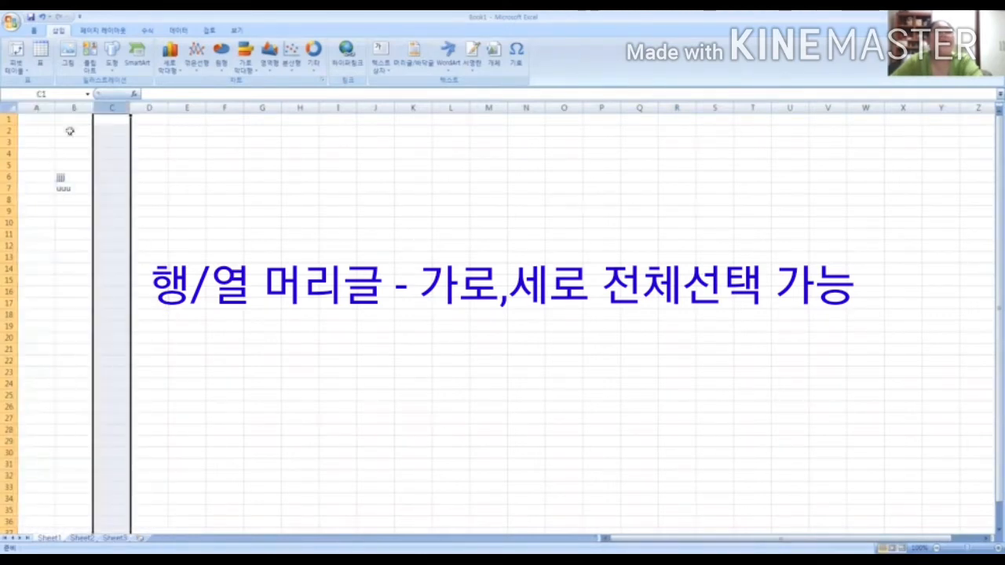
Select whole rows 1, 2 and 3 in turn again, ending on the single cell B3
left_click(9, 118)
left_click(9, 130)
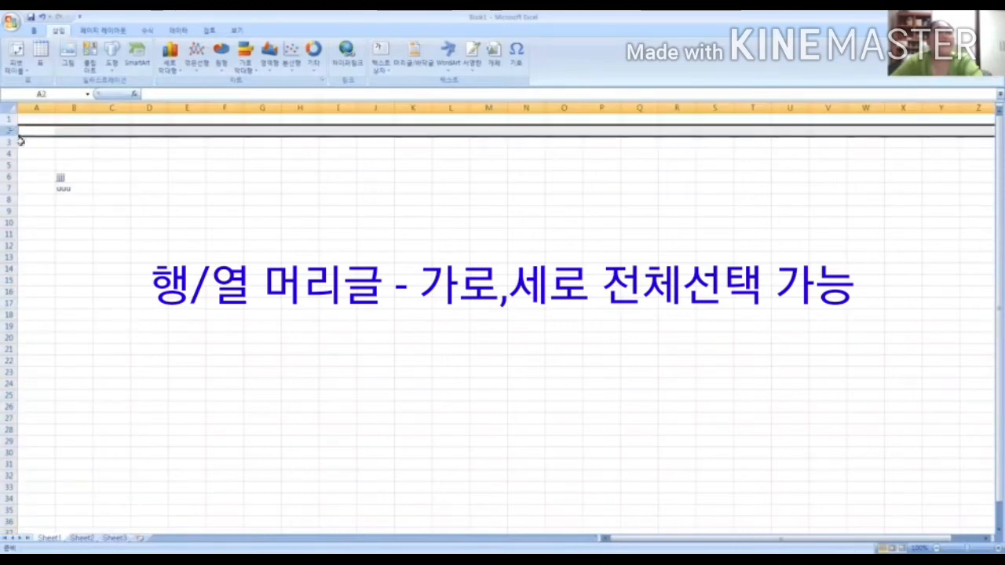
left_click(8, 142)
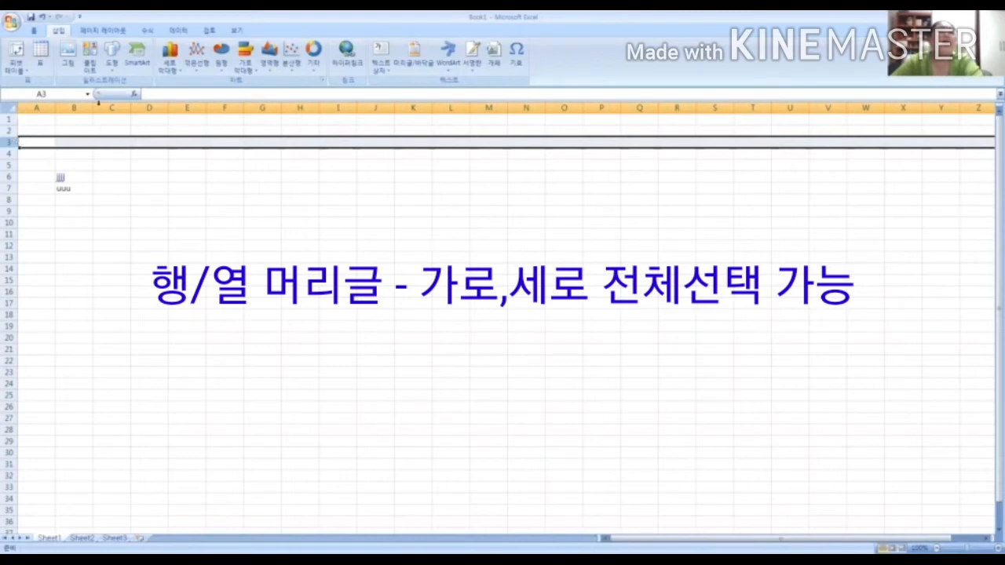
left_click(79, 142)
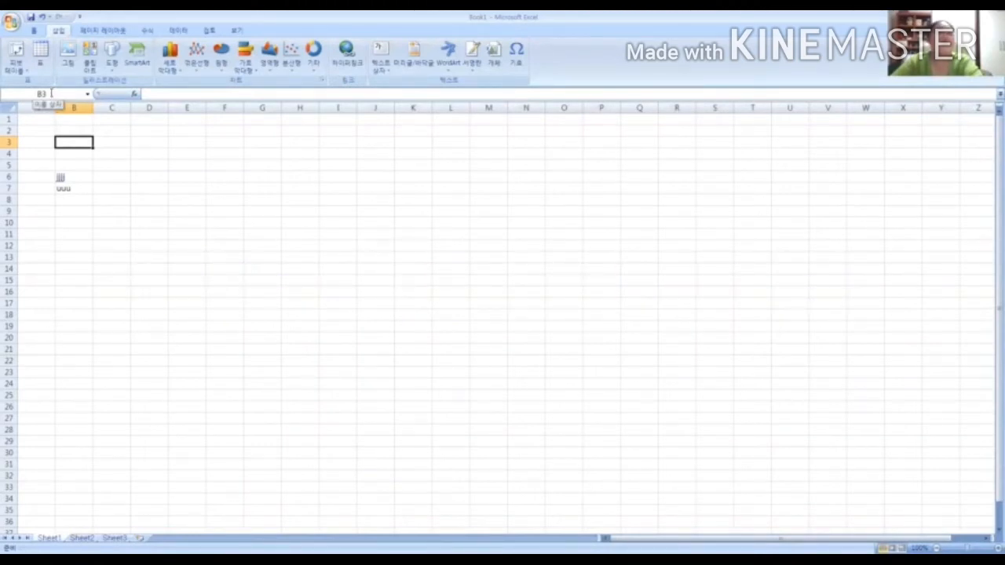
Alternate between cells B6 and B7 to compare each cell's content in the formula bar
left_click(71, 177)
left_click(76, 188)
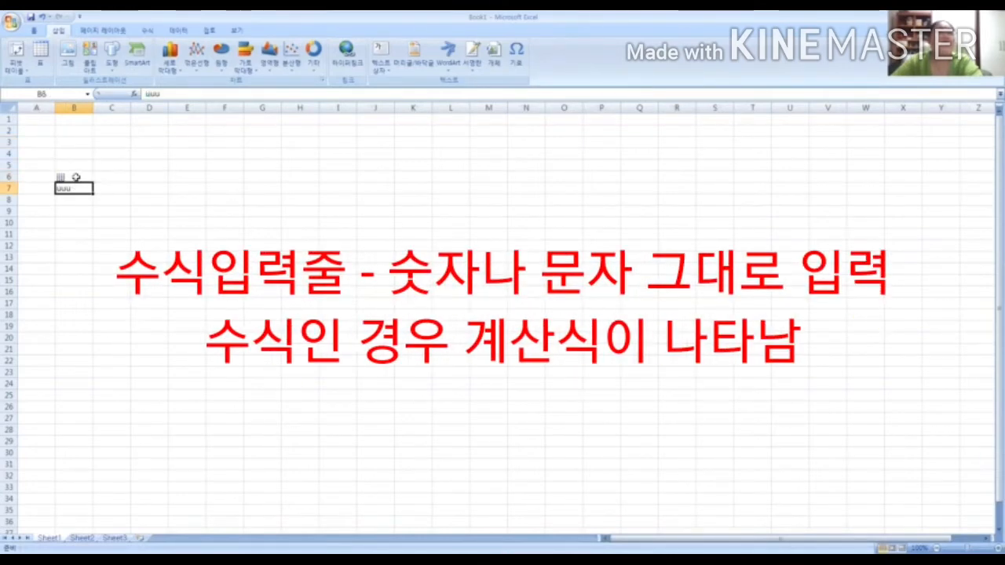
left_click(72, 177)
left_click(77, 187)
left_click(76, 177)
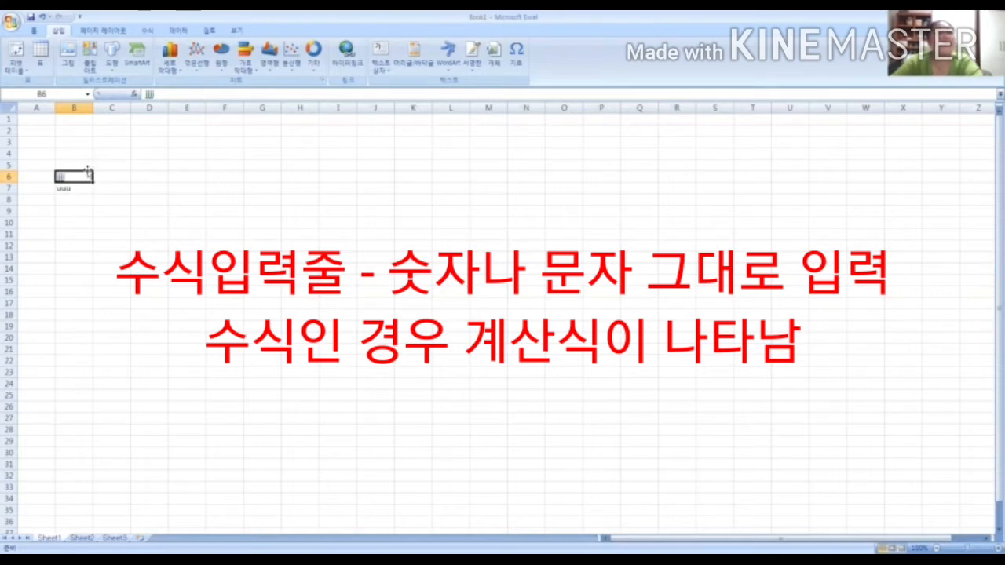
left_click(76, 189)
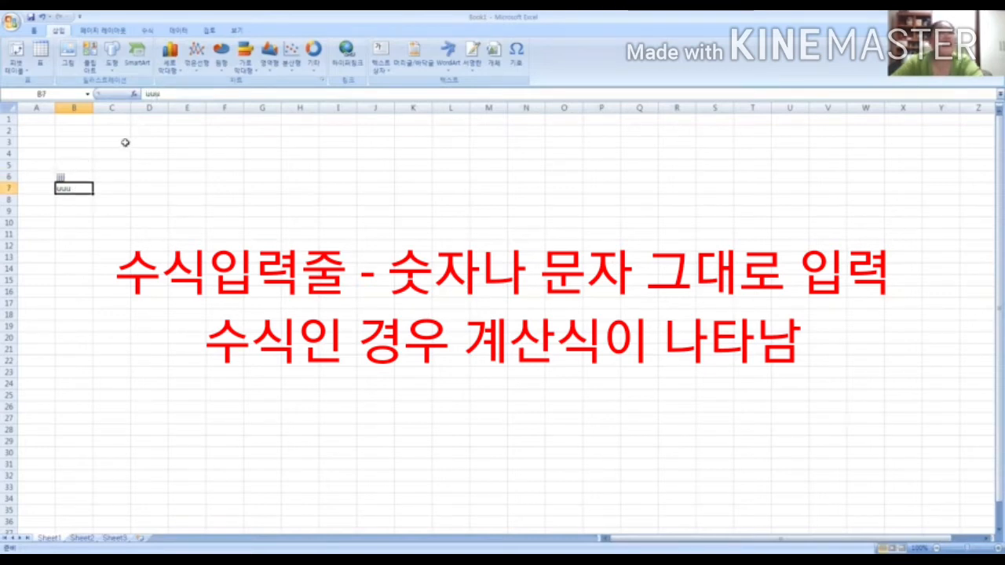
Enter the number 1 in cell C5
left_click(112, 164)
type("1")
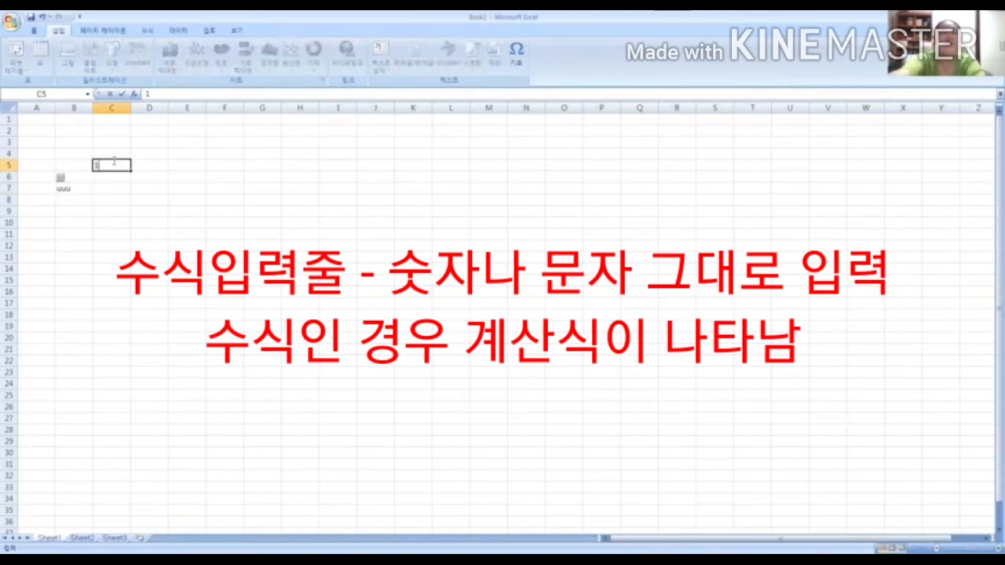
key("Return")
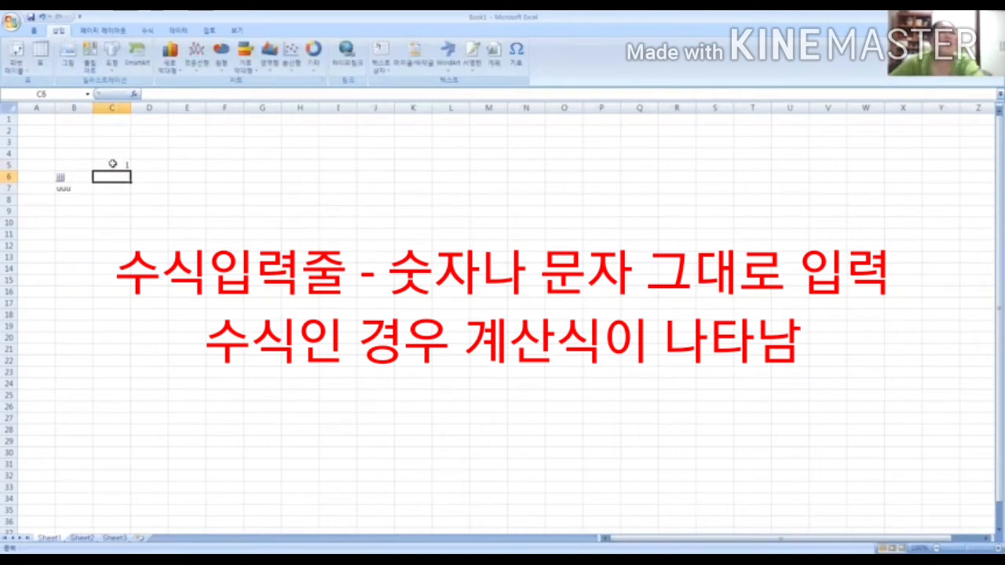
Enter the formula =1+1 in cell E5 and reselect the cell to view its content in the formula bar
left_click(112, 164)
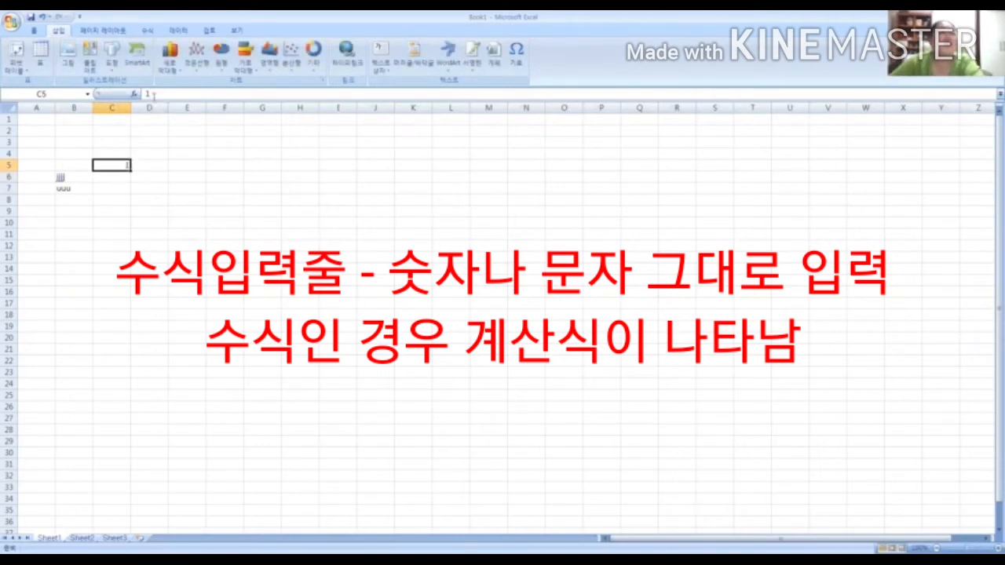
left_click(202, 166)
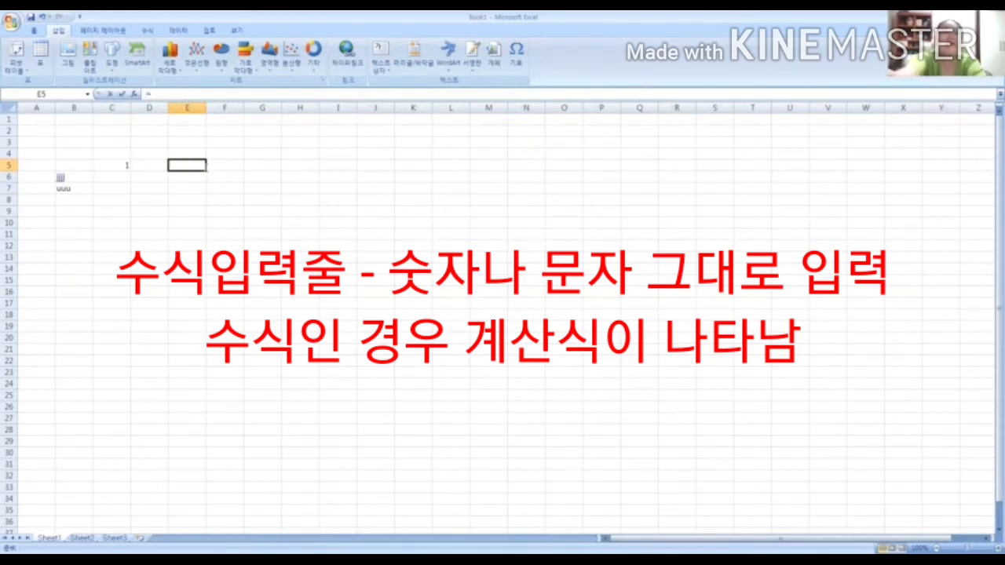
type("=1")
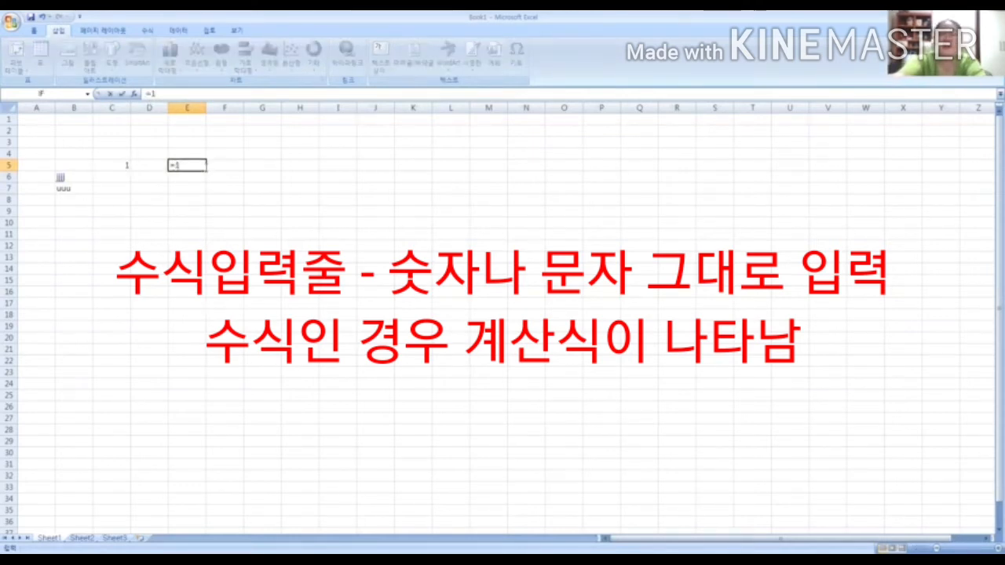
type("+")
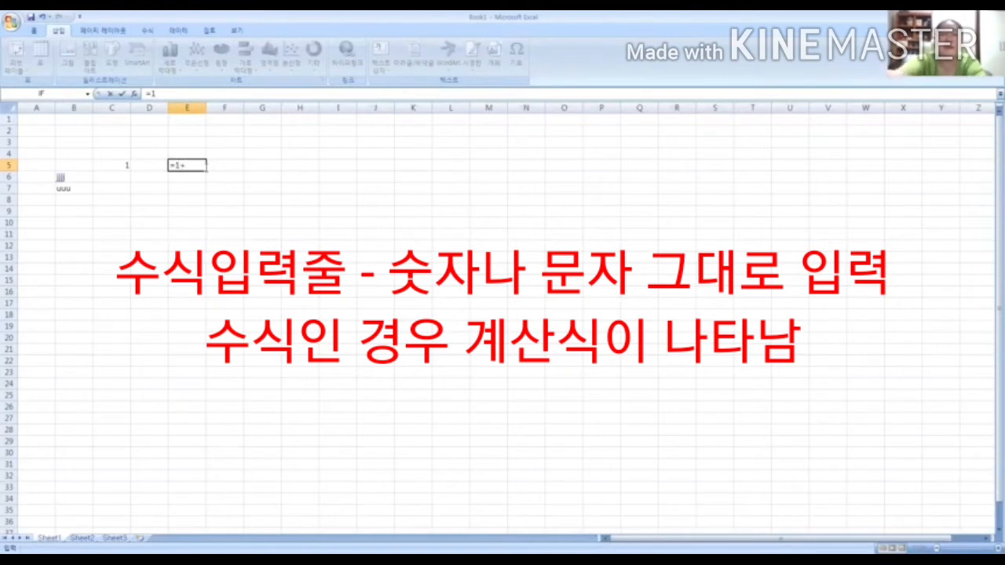
type("1")
key("Return")
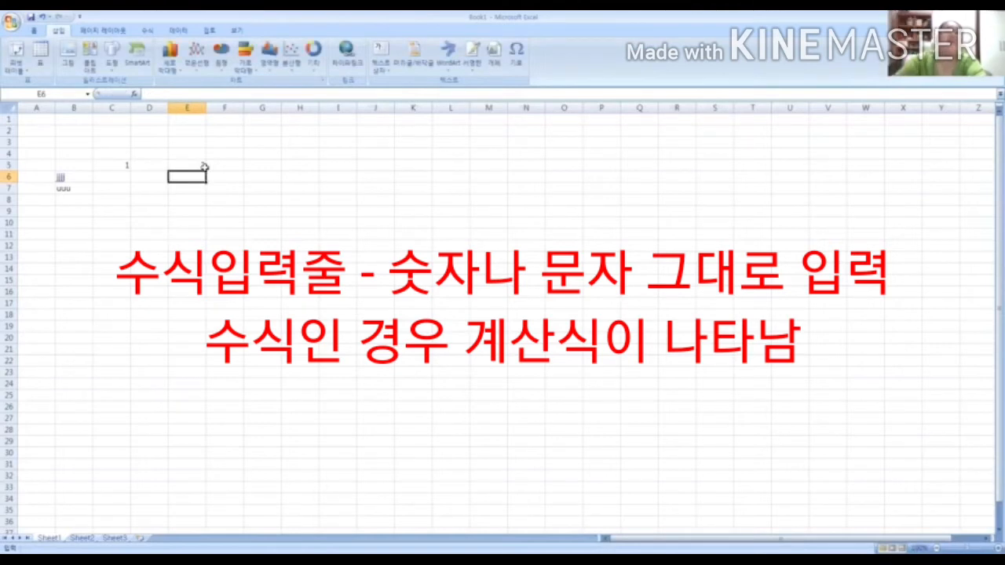
left_click(200, 165)
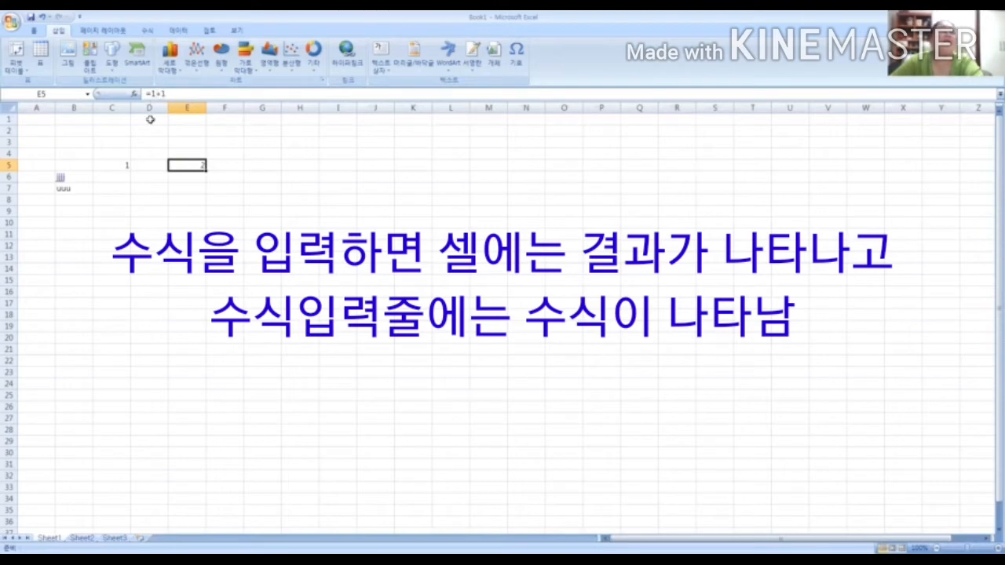
Compare the text cells B6 and B7, the number in C5 and the formula in E5 in the formula bar
left_click(71, 178)
left_click(69, 187)
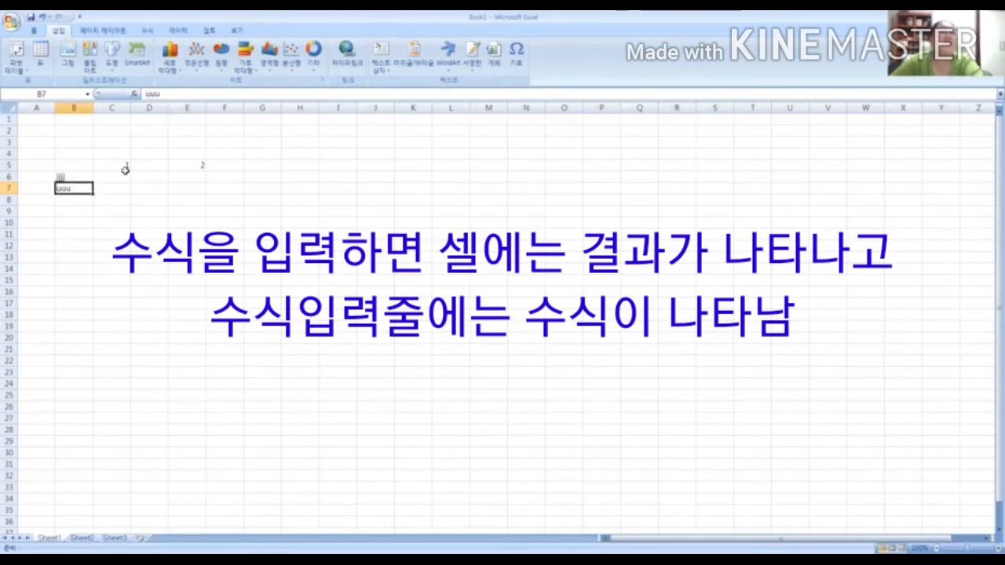
left_click(125, 165)
left_click(73, 175)
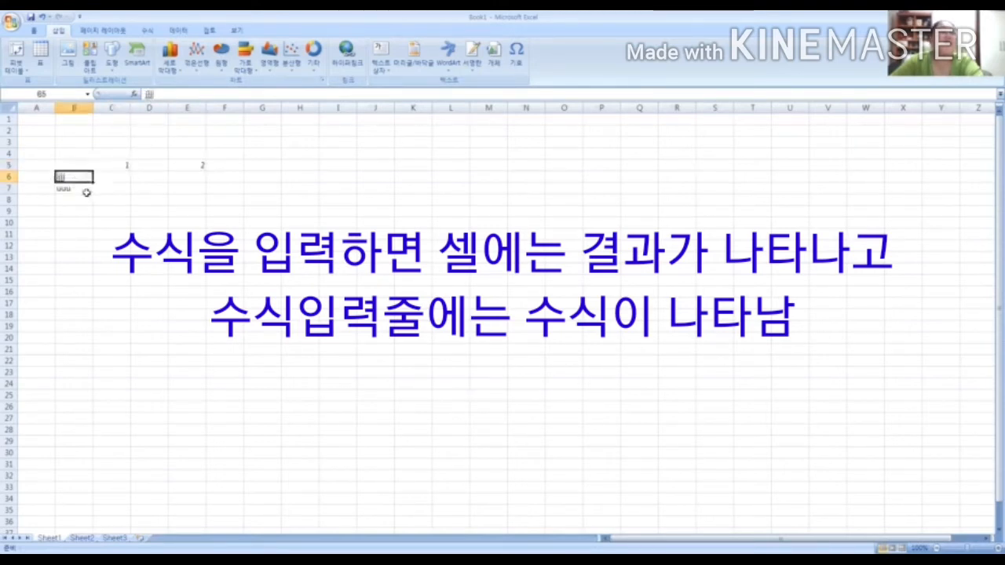
left_click(75, 188)
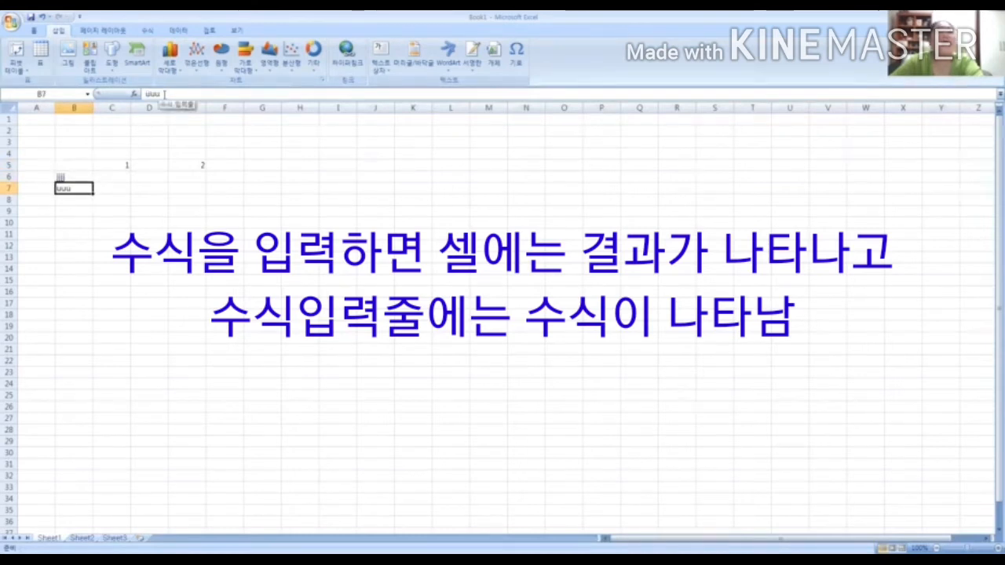
left_click(201, 164)
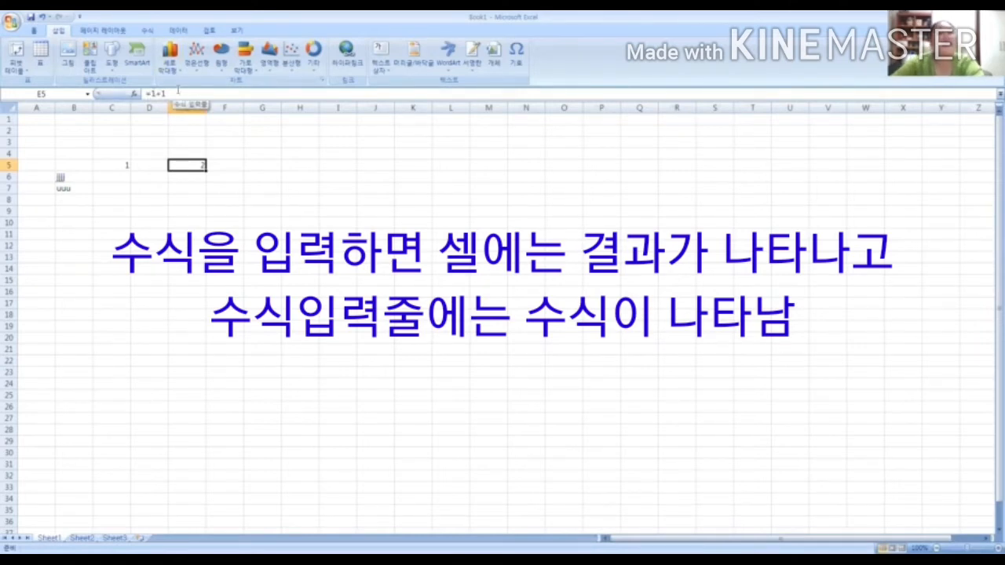
Enter the number 2 in cell F5 and compare cells E5 and F5 in the formula bar
left_click(237, 166)
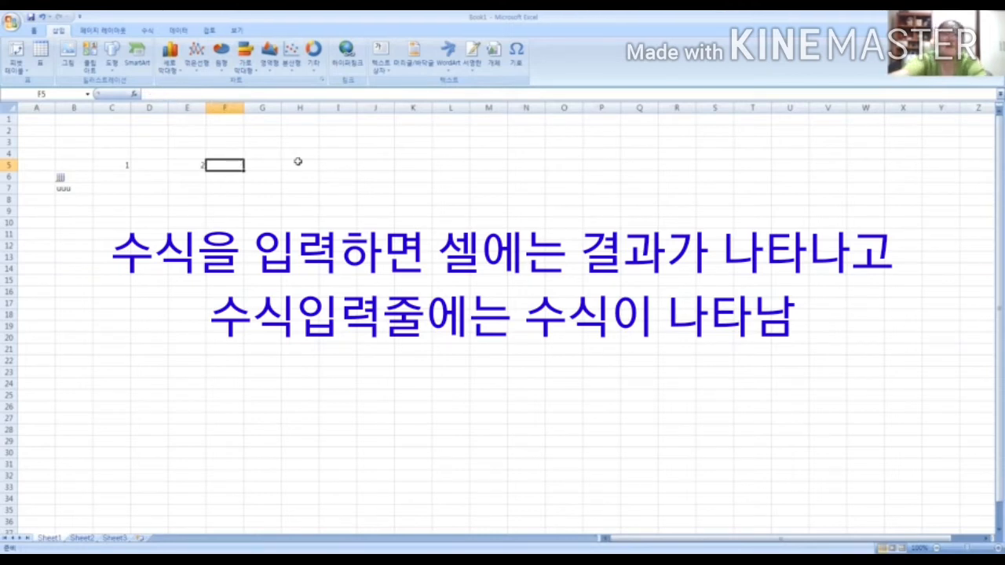
type("2")
key("Return")
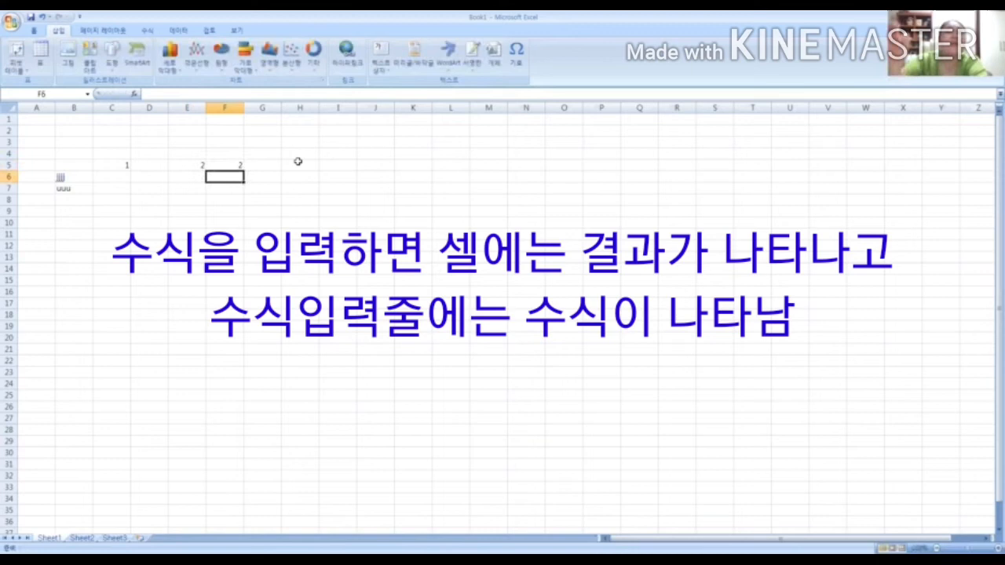
left_click(185, 166)
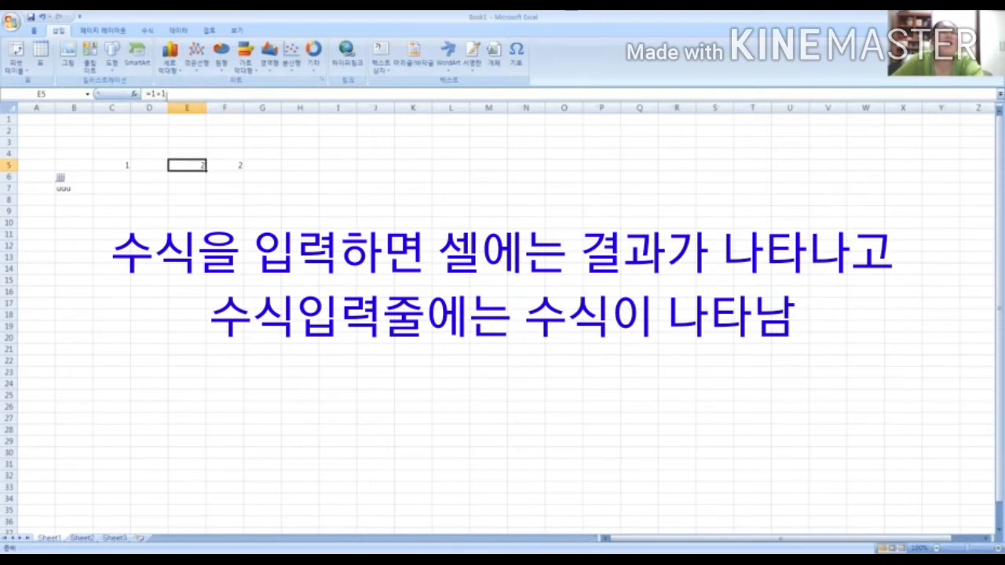
left_click(229, 163)
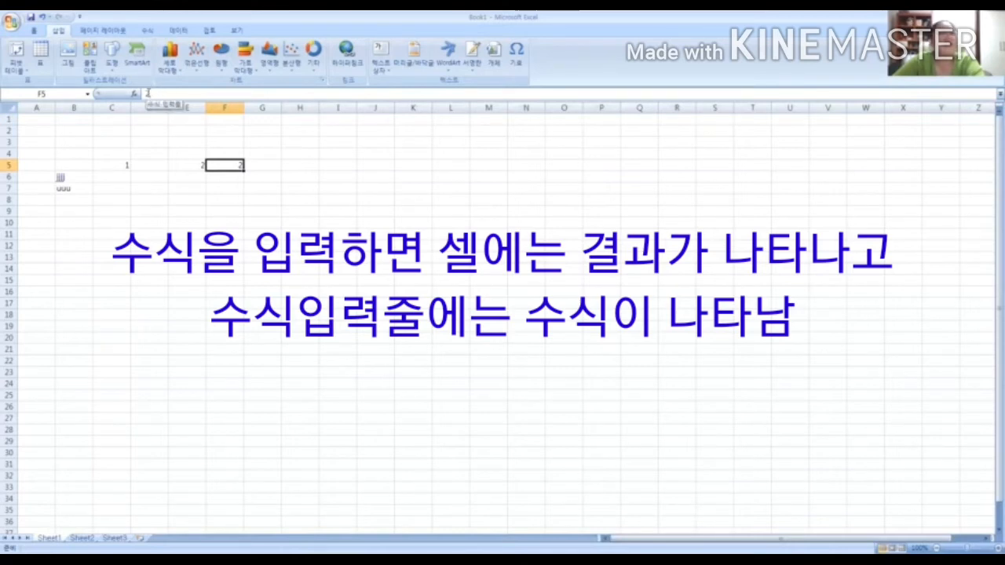
left_click(195, 220)
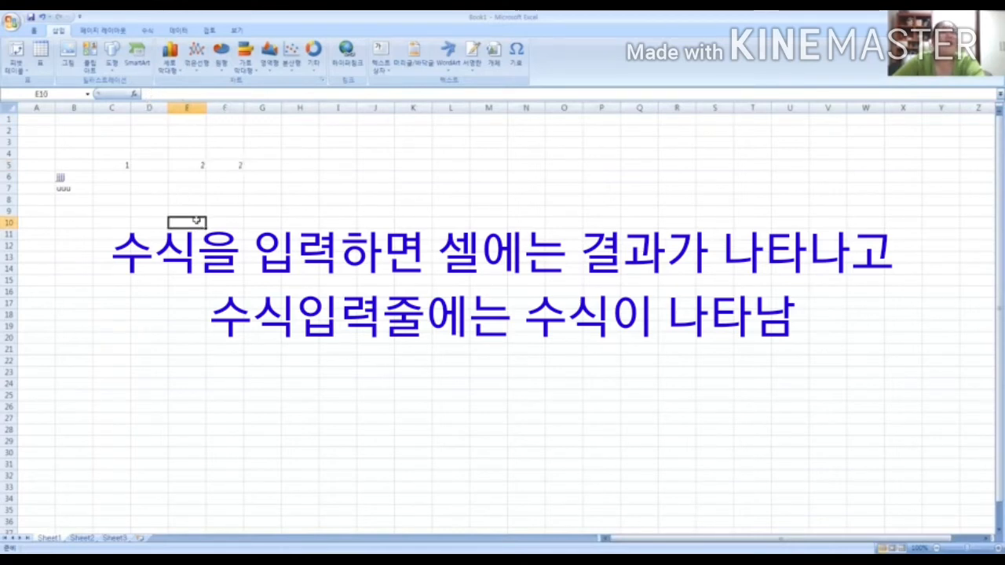
left_click(72, 164)
left_click(70, 197)
left_click(160, 166)
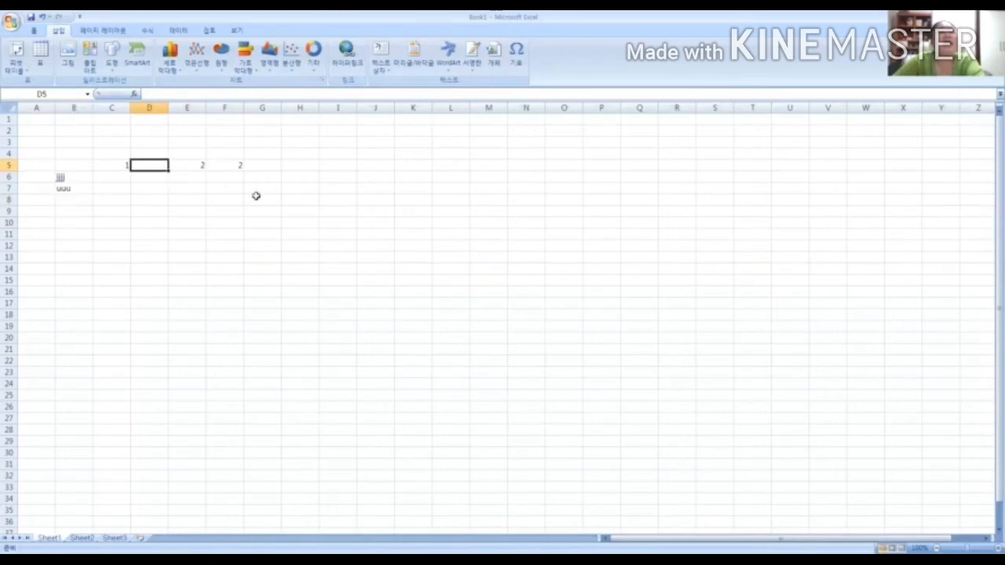
left_click(255, 163)
Delete all the entered data by clearing the contents of the range A4:G9
left_click_drag(59, 159, 262, 231)
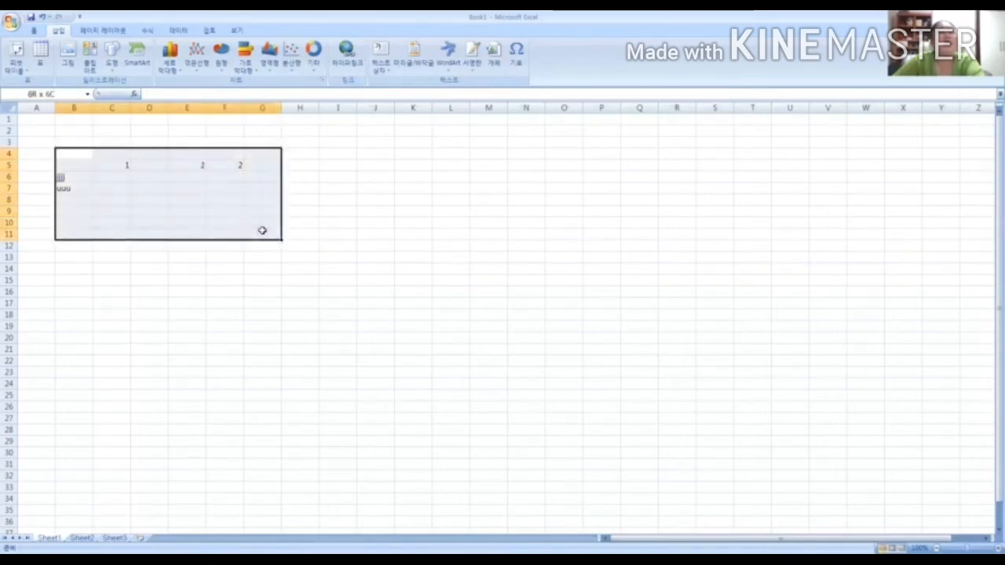
left_click(343, 188)
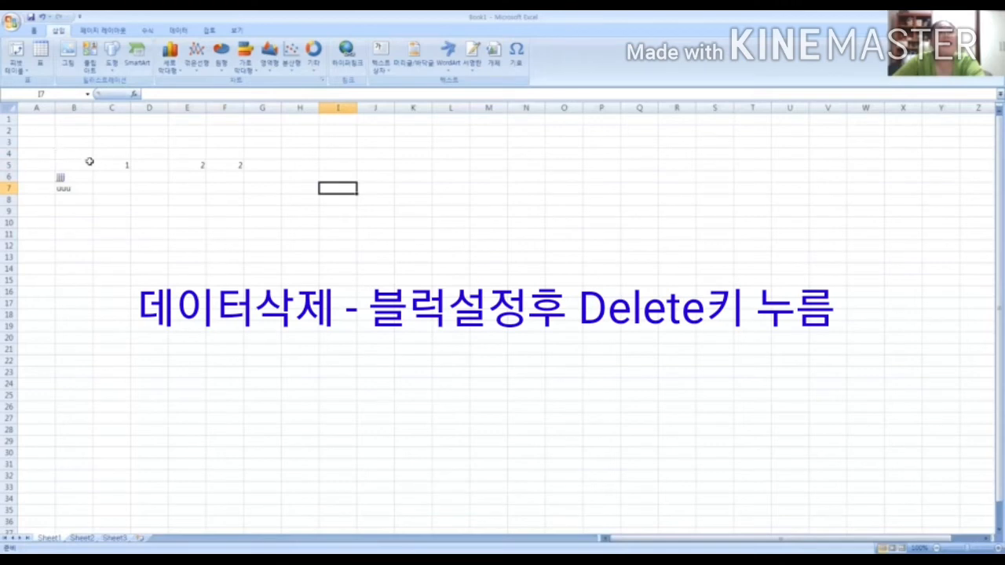
left_click_drag(47, 155, 257, 222)
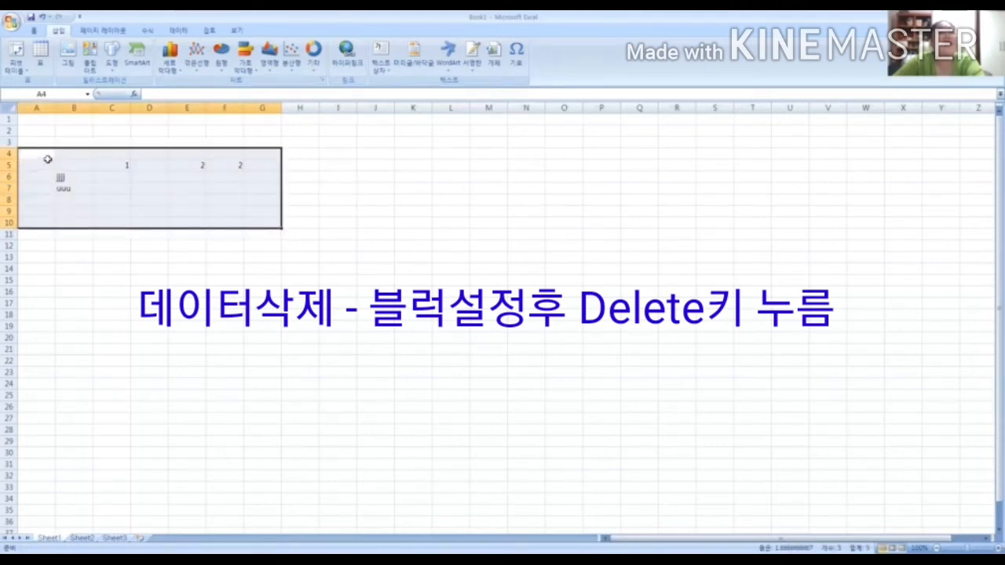
left_click_drag(47, 157, 259, 205)
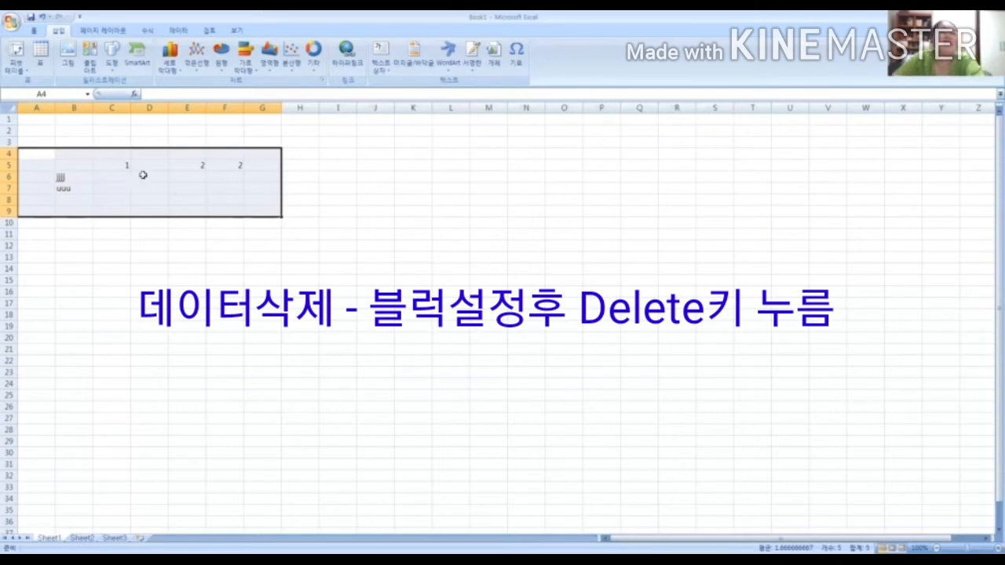
key("Delete")
left_click(114, 163)
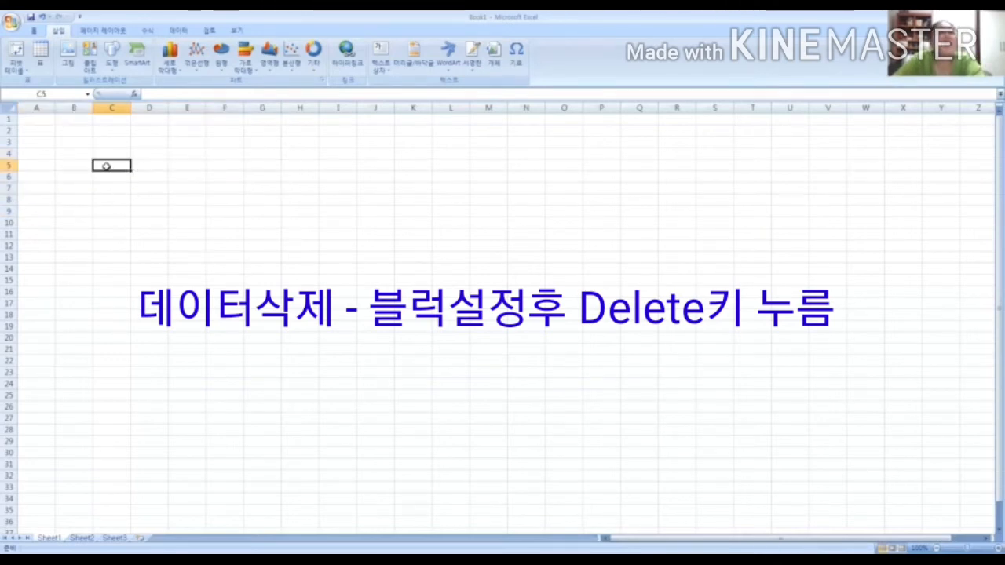
Select cells B4, C4 and D4 in turn and return to C4 to show how the gridlines separate cells
left_click(59, 154)
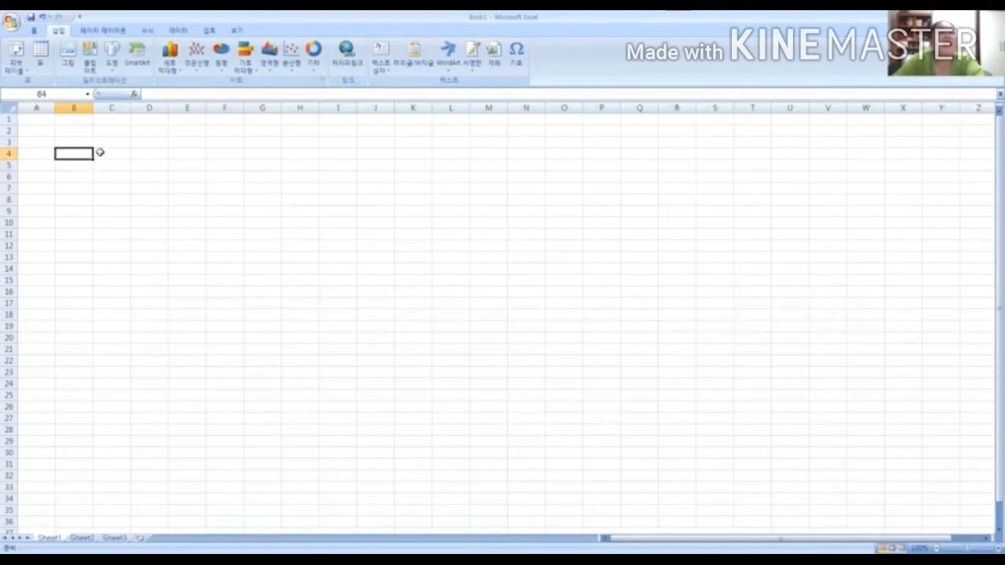
left_click(99, 150)
left_click(150, 150)
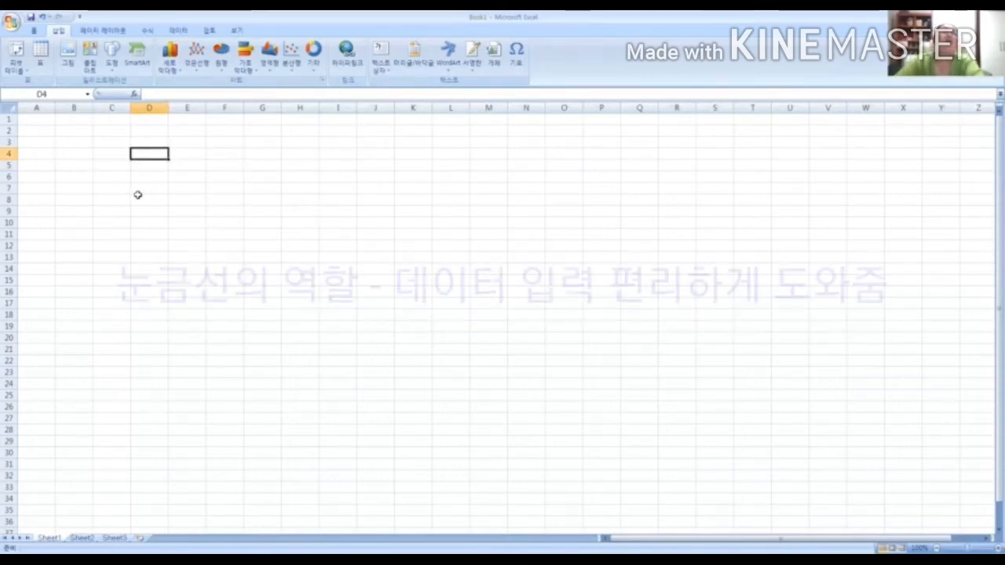
left_click(105, 155)
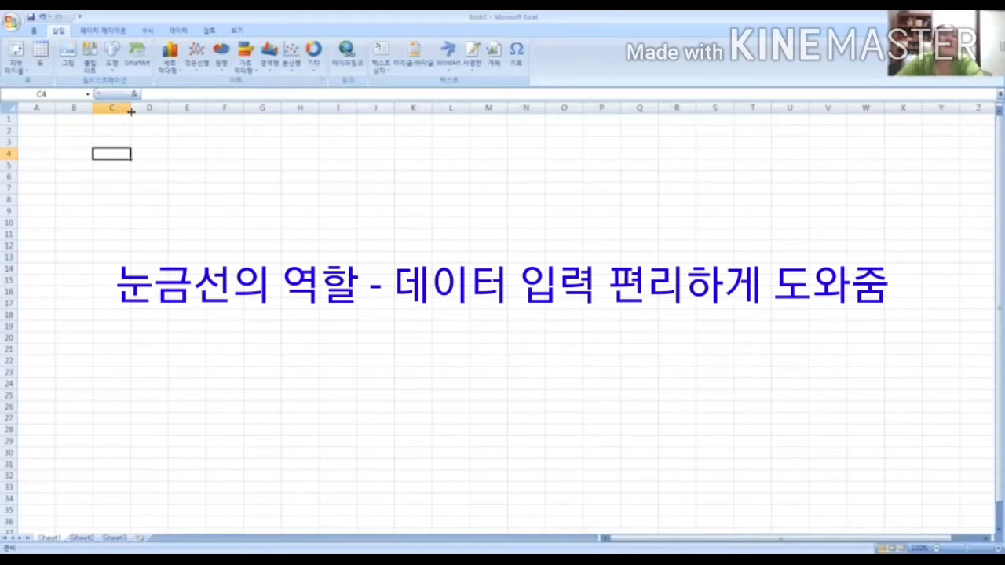
Resize column C by its heading boundary, first to more than double its width and back to a moderately wide column
left_click_drag(131, 110, 179, 110)
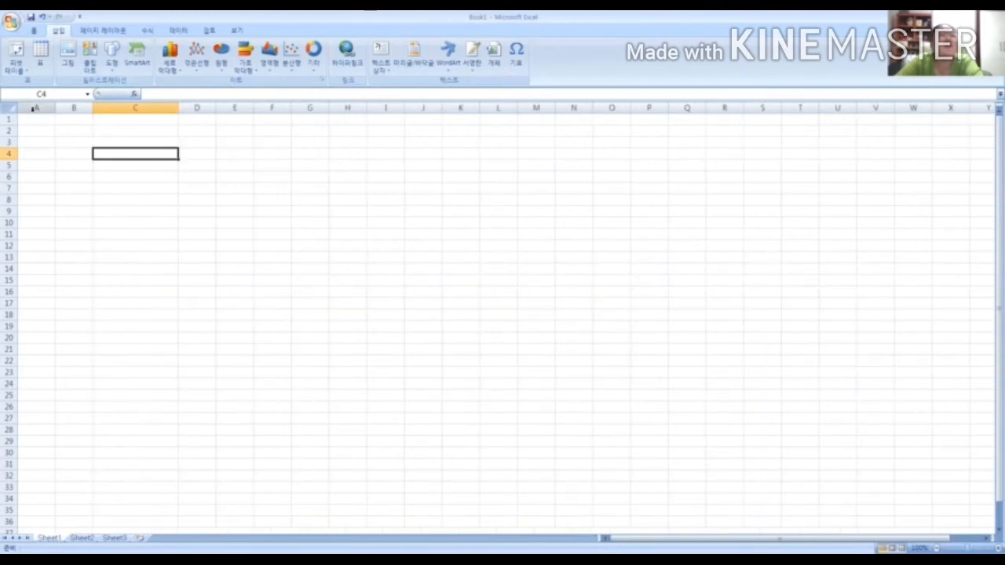
left_click(34, 108)
left_click(74, 108)
left_click(123, 108)
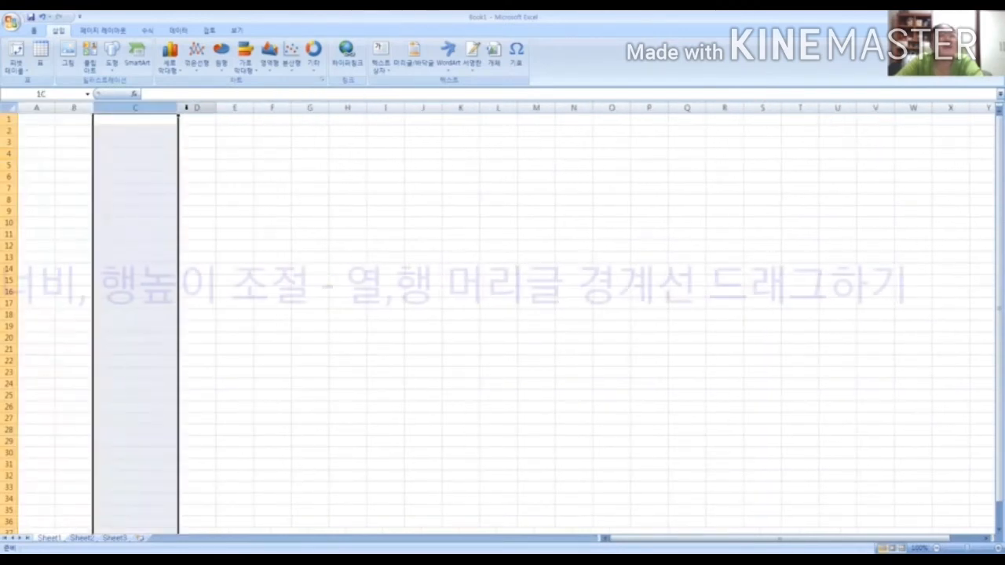
left_click_drag(178, 108, 148, 108)
left_click(142, 166)
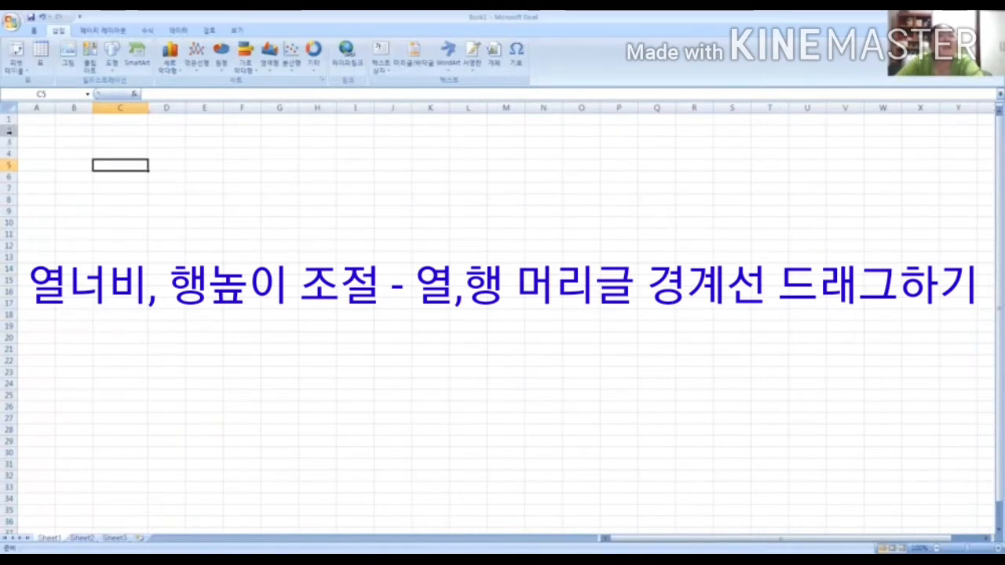
Make row 2 slightly taller and select cells C4, E4, C3 and C2 to compare their sizes
mouse_move(11, 136)
left_mouse_down()
mouse_move(10, 157)
mouse_move(12, 139)
left_mouse_up()
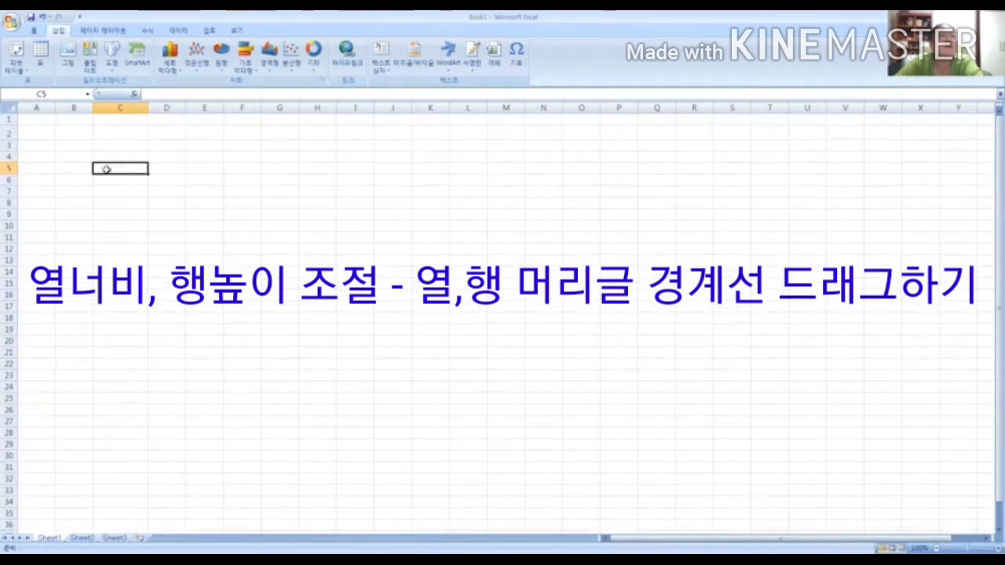
left_click(107, 156)
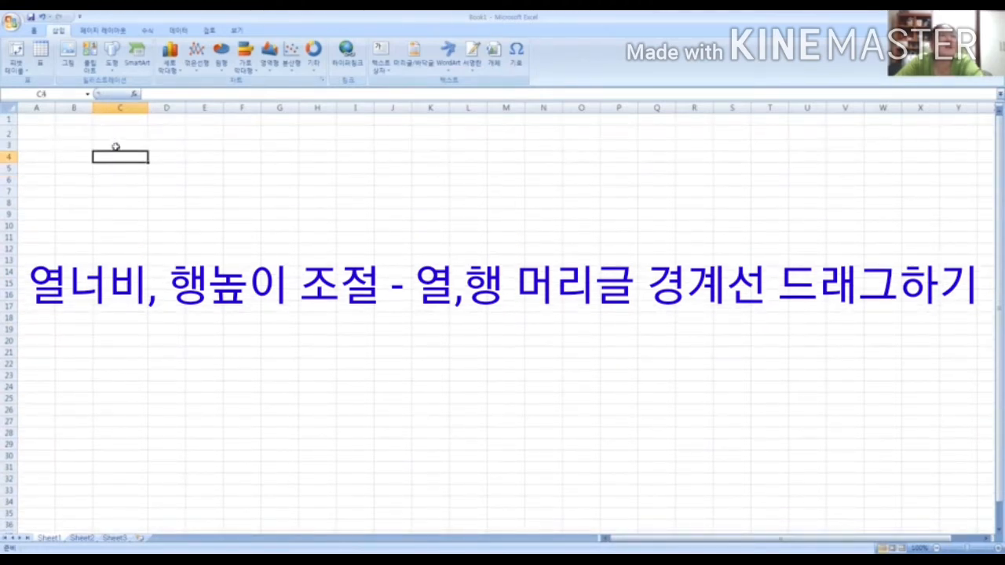
left_click(210, 156)
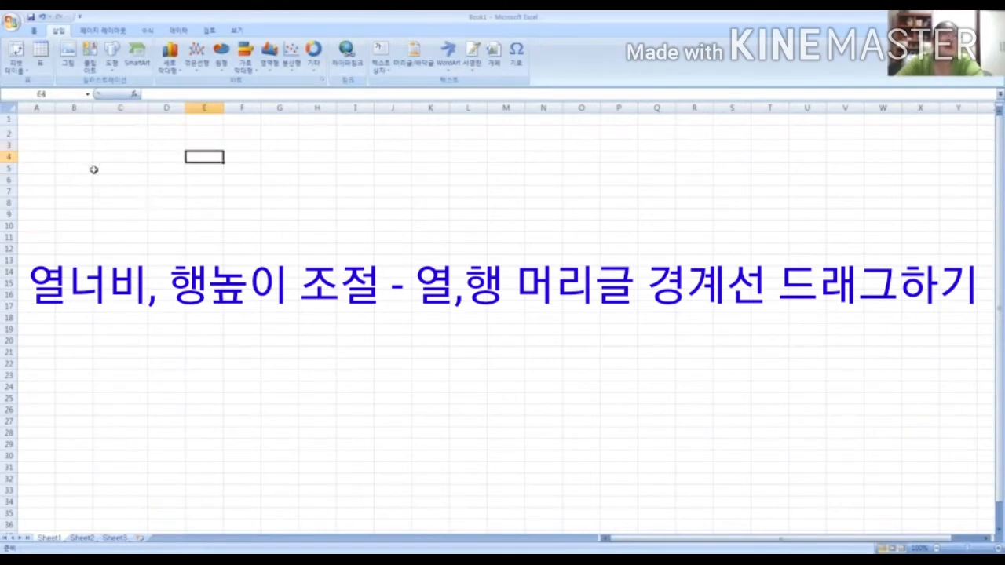
left_click(122, 154)
left_click(104, 144)
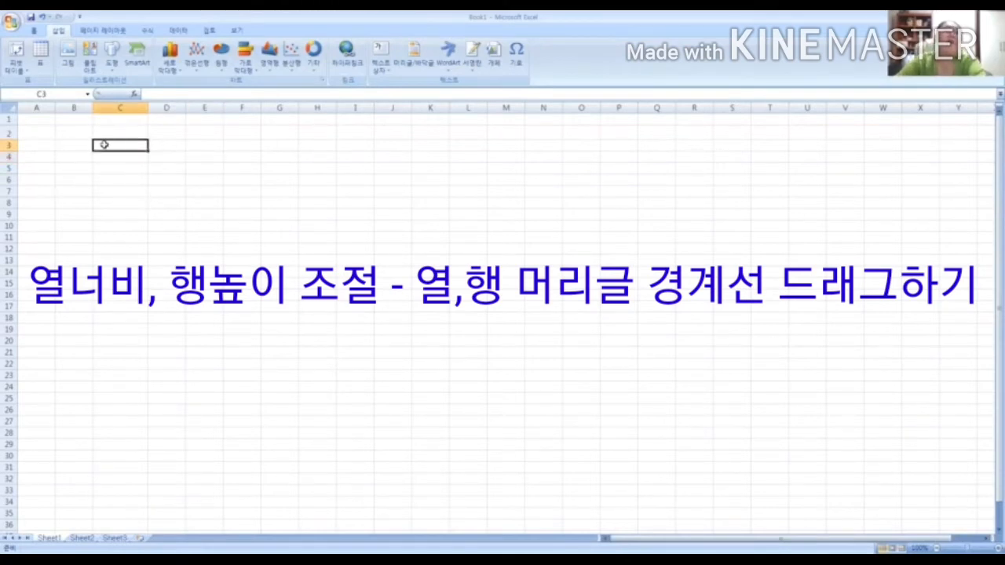
left_click(125, 132)
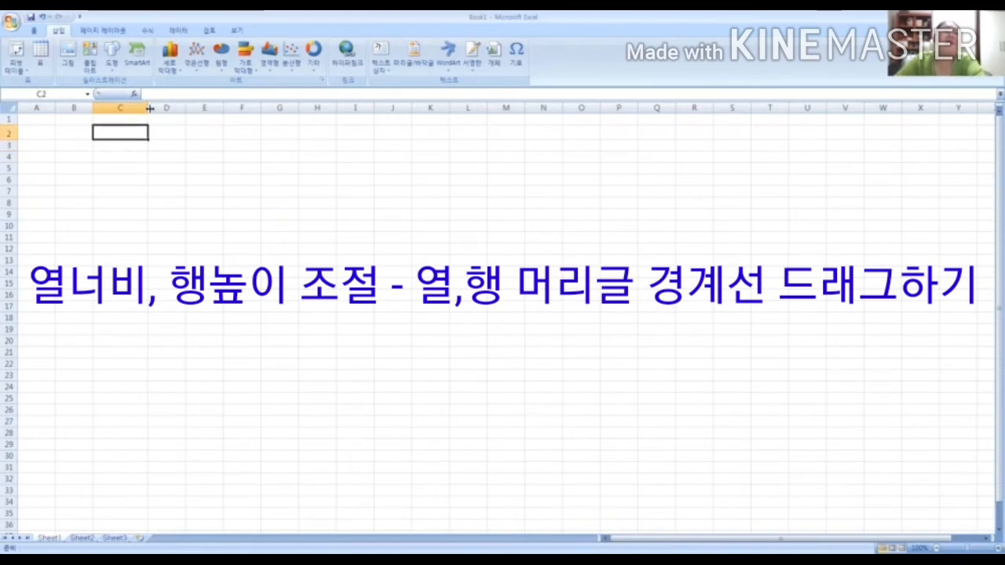
Narrow column C a little and slightly reduce the height of row 2, ending on cell C4
left_click_drag(150, 108, 140, 107)
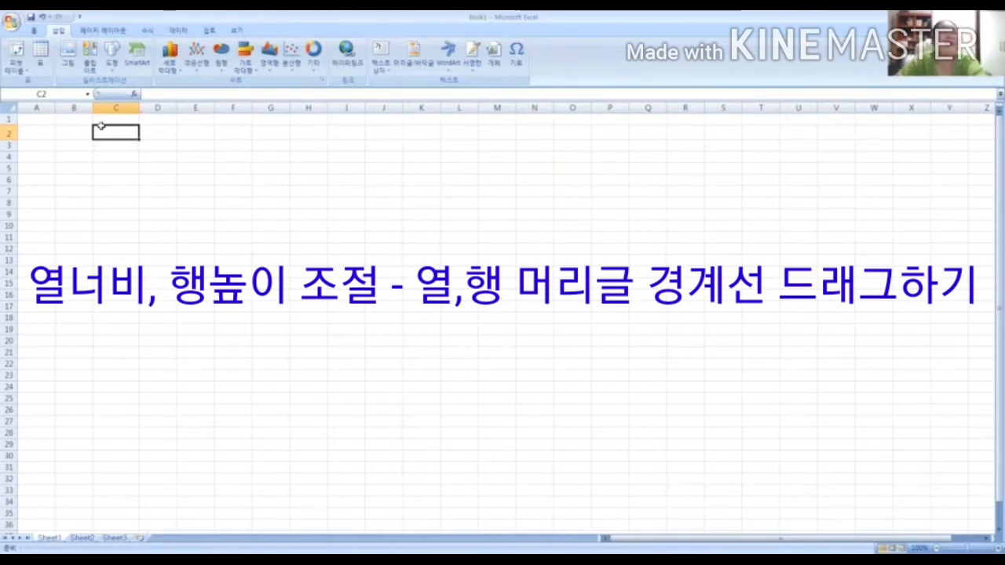
left_click_drag(9, 140, 9, 139)
left_click(125, 159)
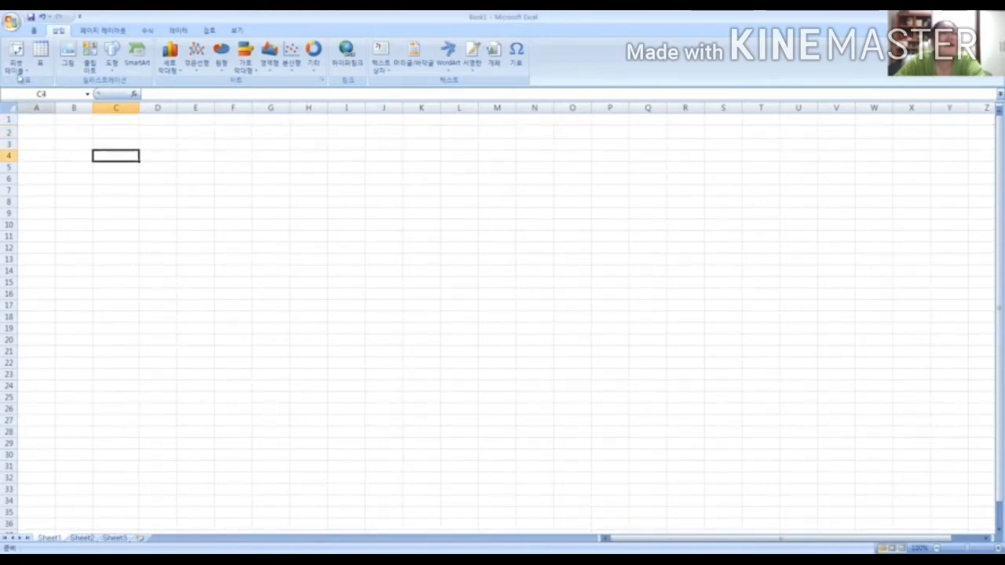
Display the dialog for opening an existing workbook from the document library and close it without opening a file
left_click(12, 24)
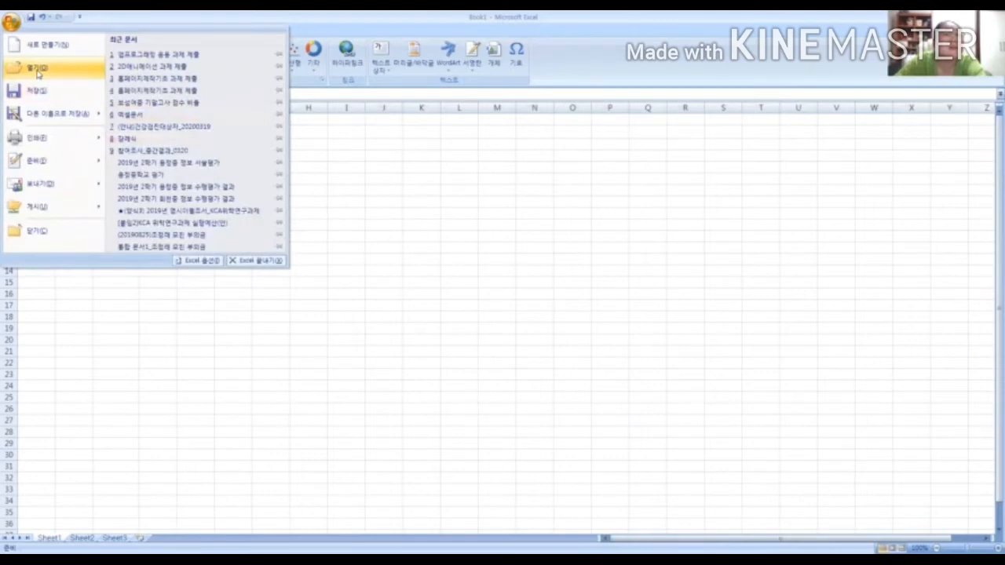
left_click(36, 73)
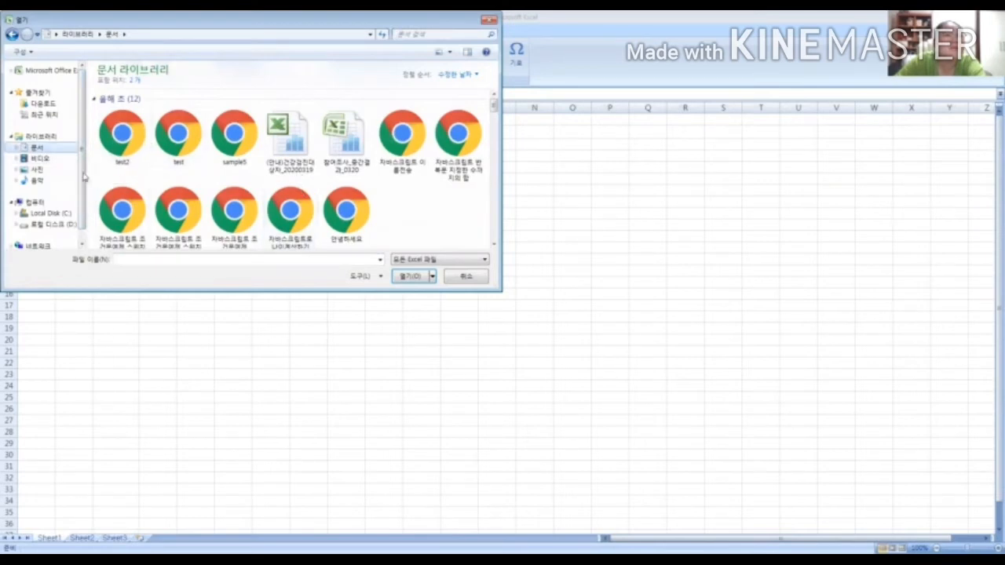
left_click(461, 281)
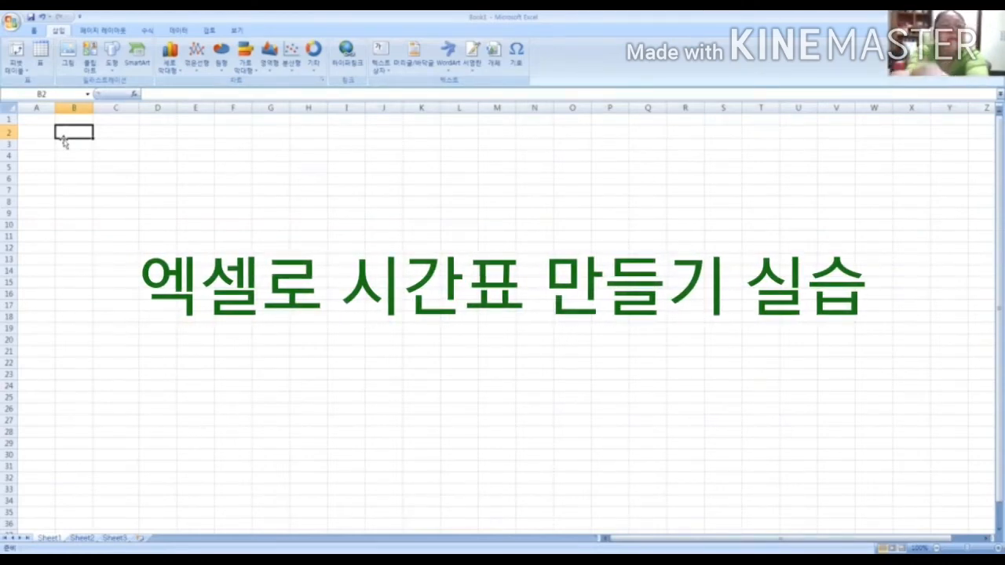
Enter the title 시간표 in cell B2 and the first weekday heading 월 in cell B4
double_click(65, 138)
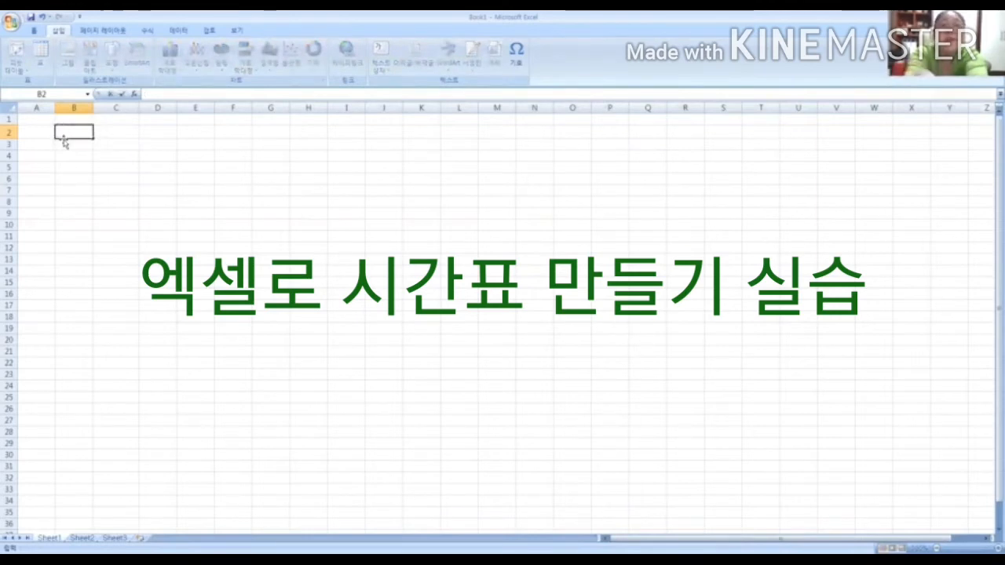
type("시간ㅍ")
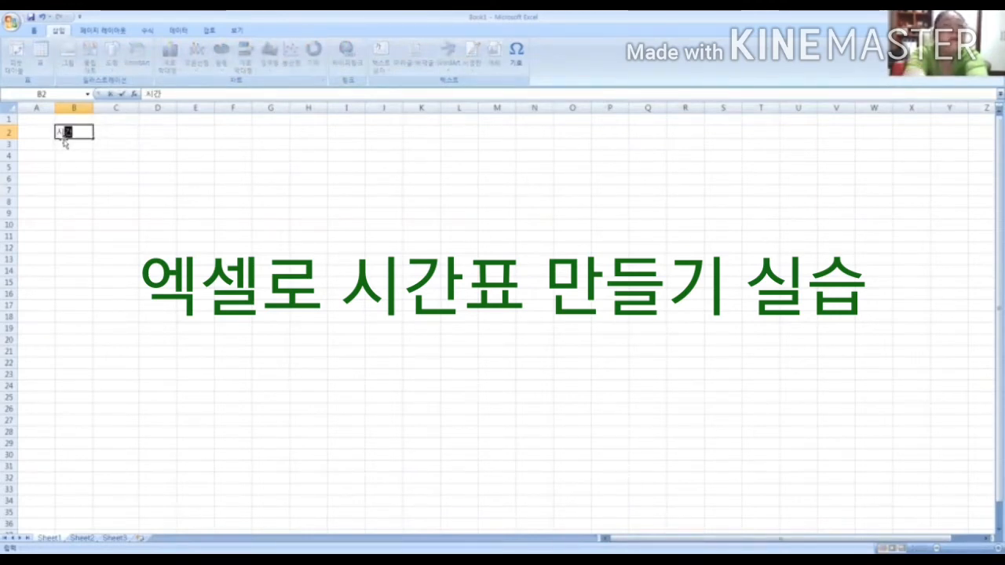
key("Return")
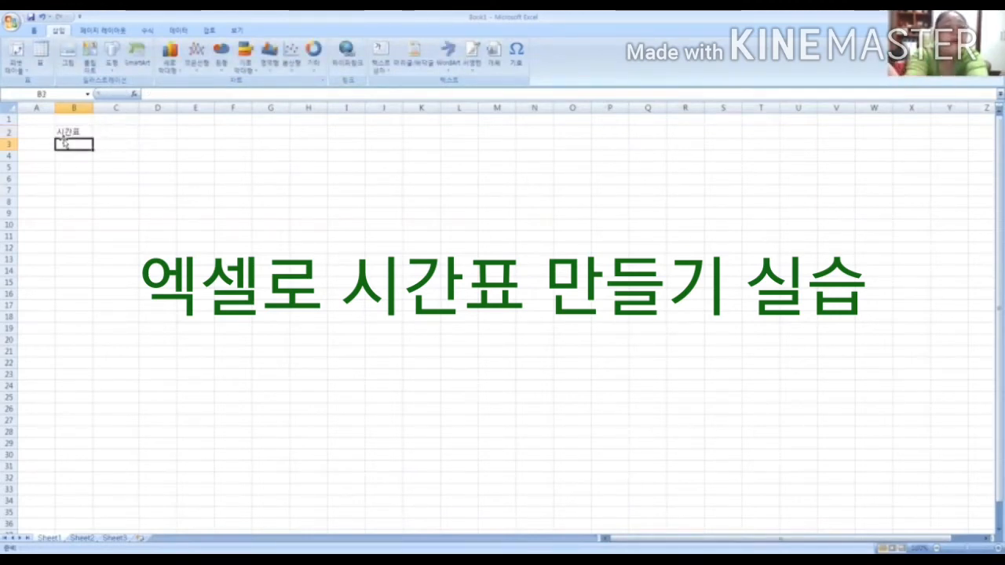
key("Return")
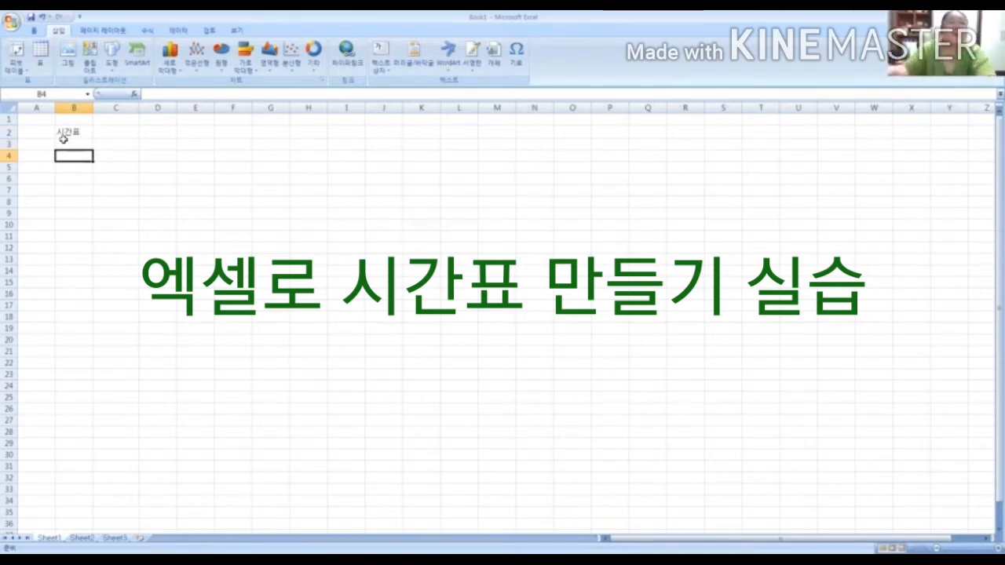
type("월")
left_click(126, 190)
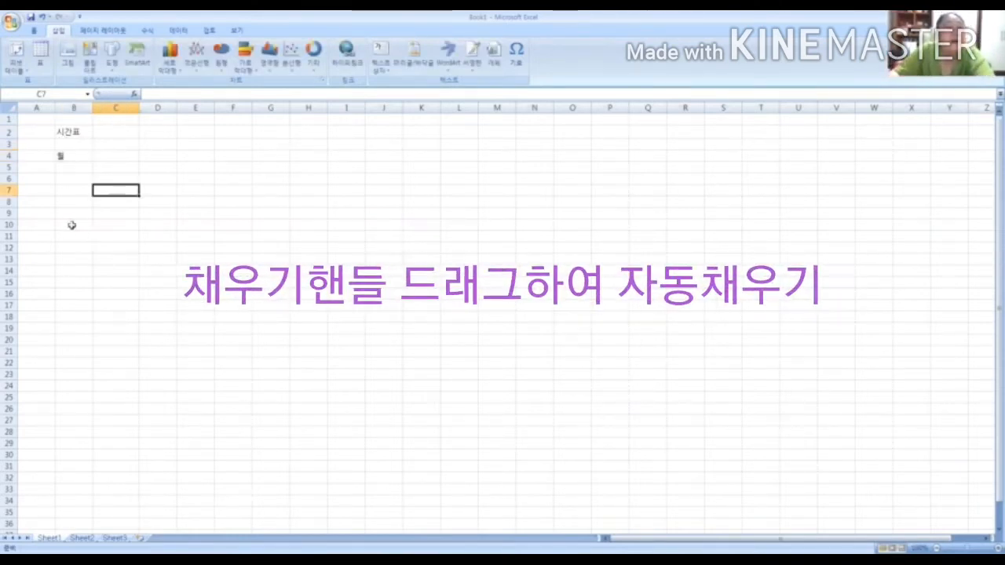
Select cells B4 through G4 one after another to point out where the weekday headings go
left_click(88, 152)
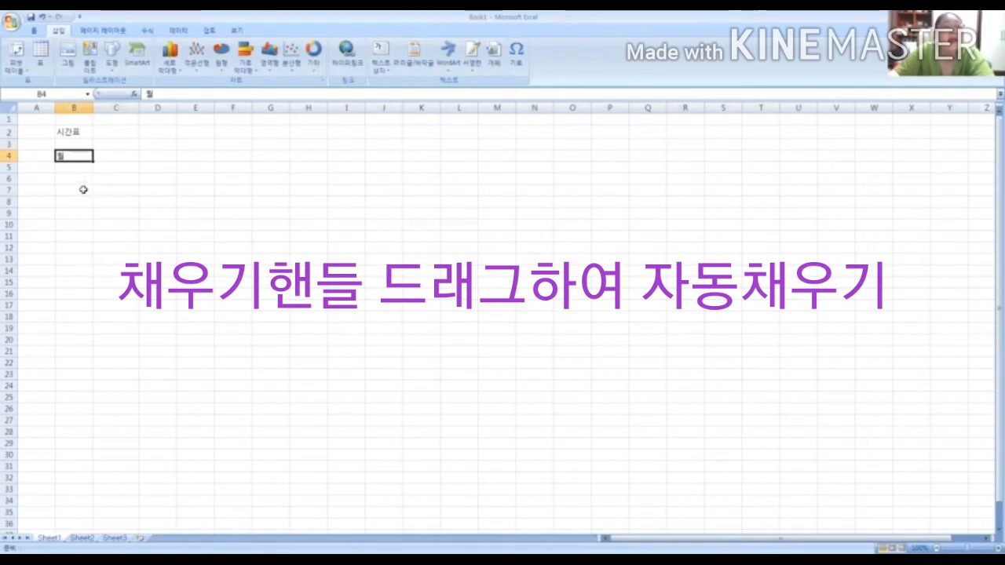
left_click(126, 155)
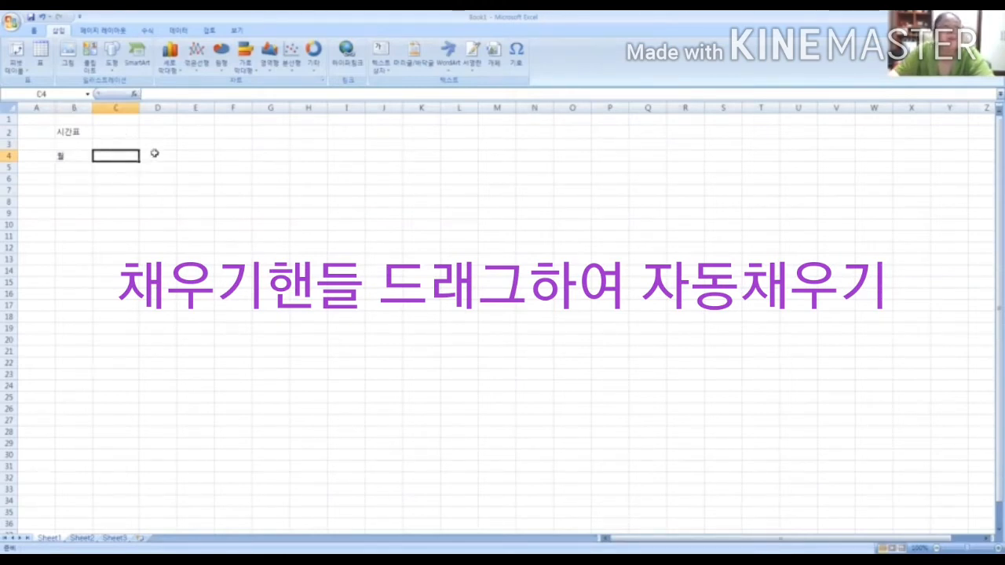
left_click(157, 154)
left_click(196, 151)
left_click(233, 149)
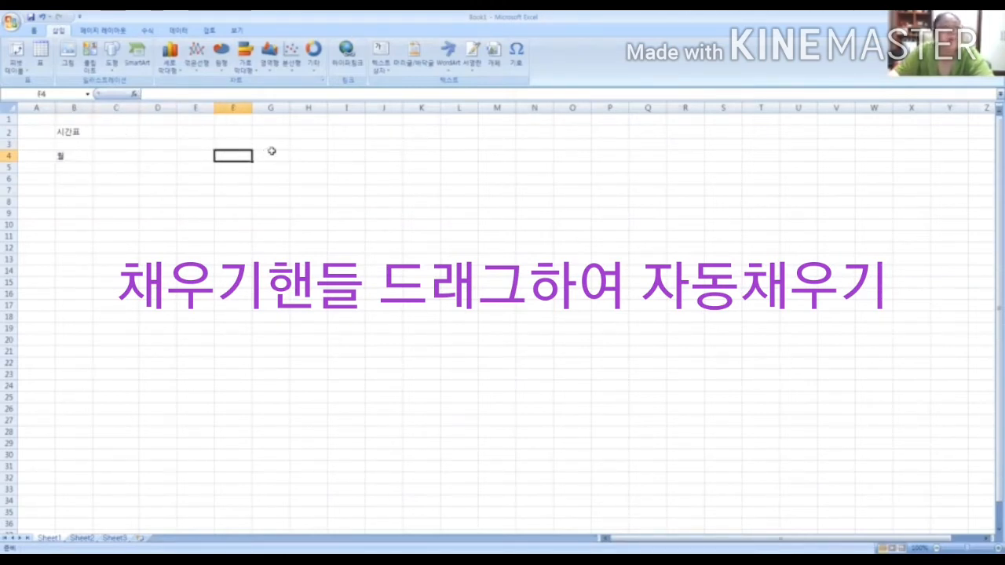
left_click(271, 151)
Auto-fill the weekday series from 월 in B4 across row 4 to 토 in G4
left_click(69, 155)
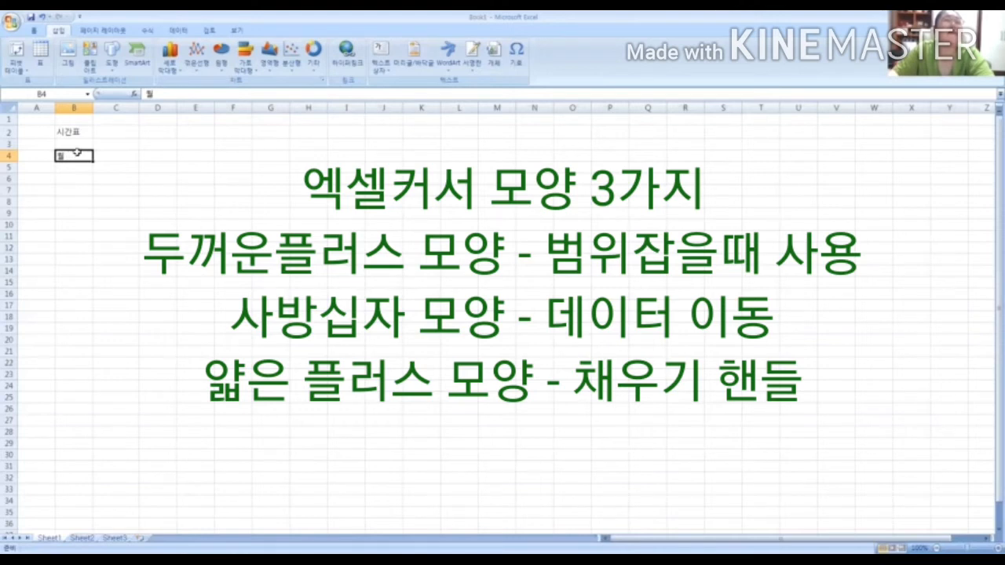
mouse_move(72, 155)
left_mouse_down()
mouse_move(440, 252)
mouse_move(69, 165)
left_mouse_up()
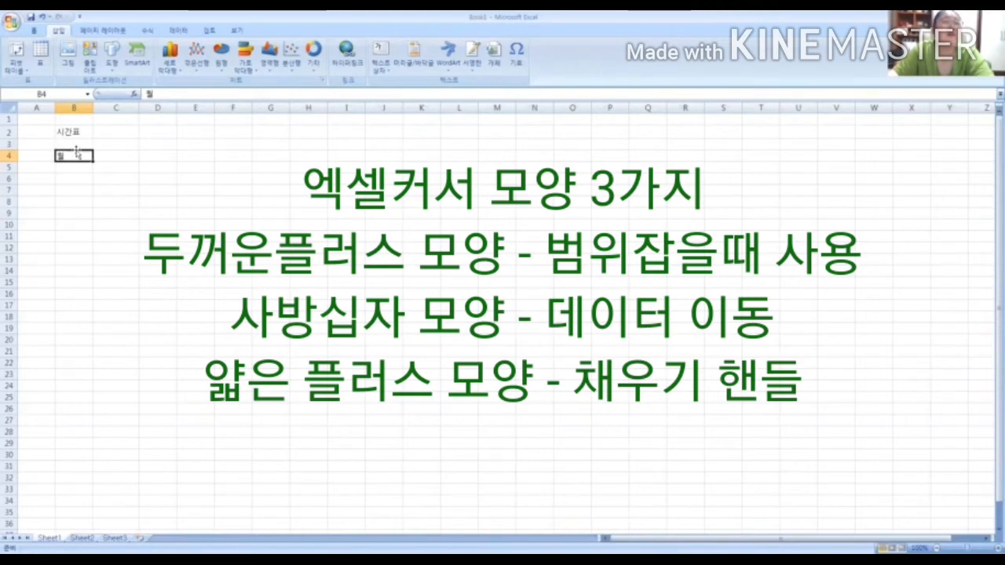
mouse_move(92, 160)
left_mouse_down()
mouse_move(111, 153)
mouse_move(94, 149)
left_mouse_up()
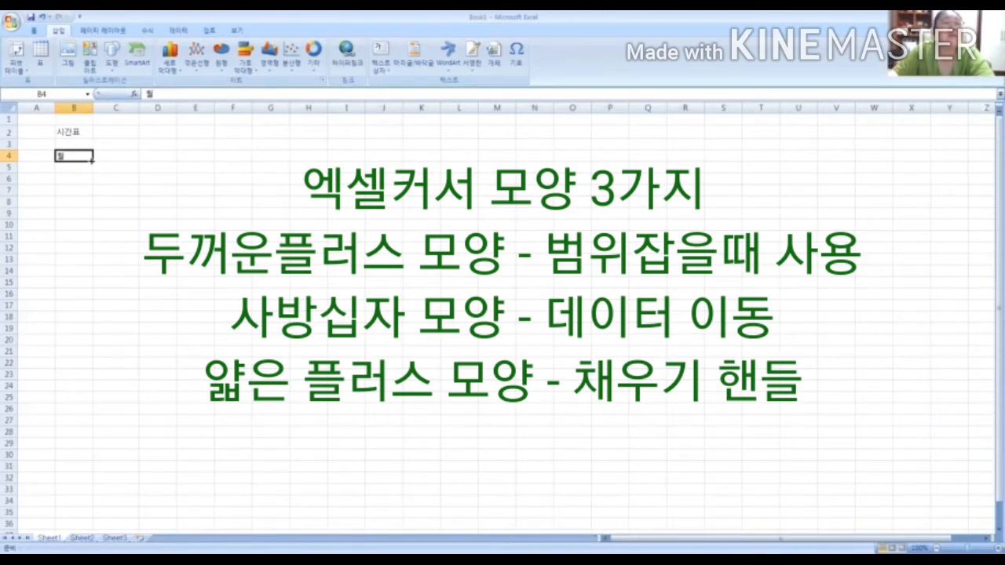
left_click_drag(98, 159, 123, 158)
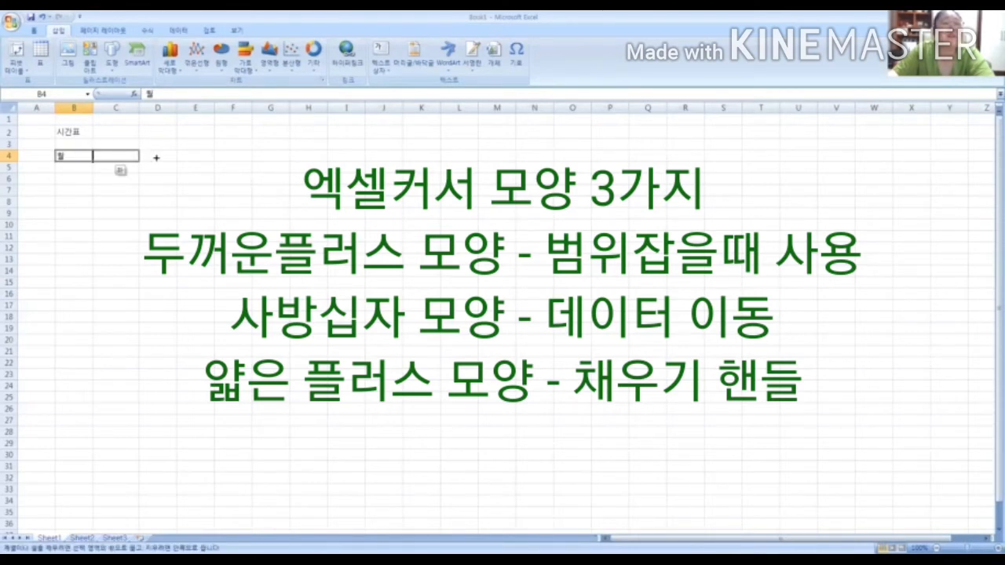
left_click_drag(260, 160, 291, 157)
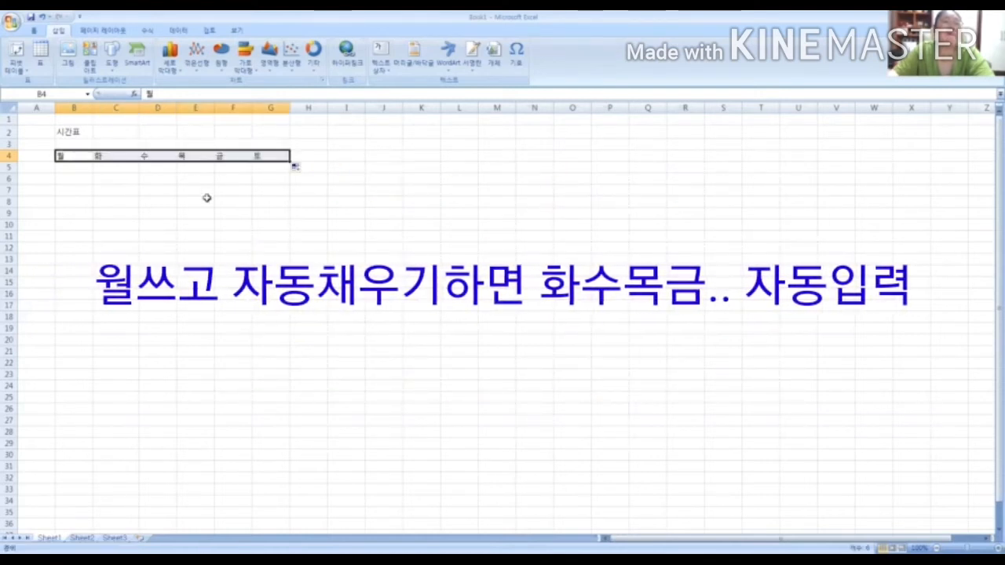
left_click(77, 156)
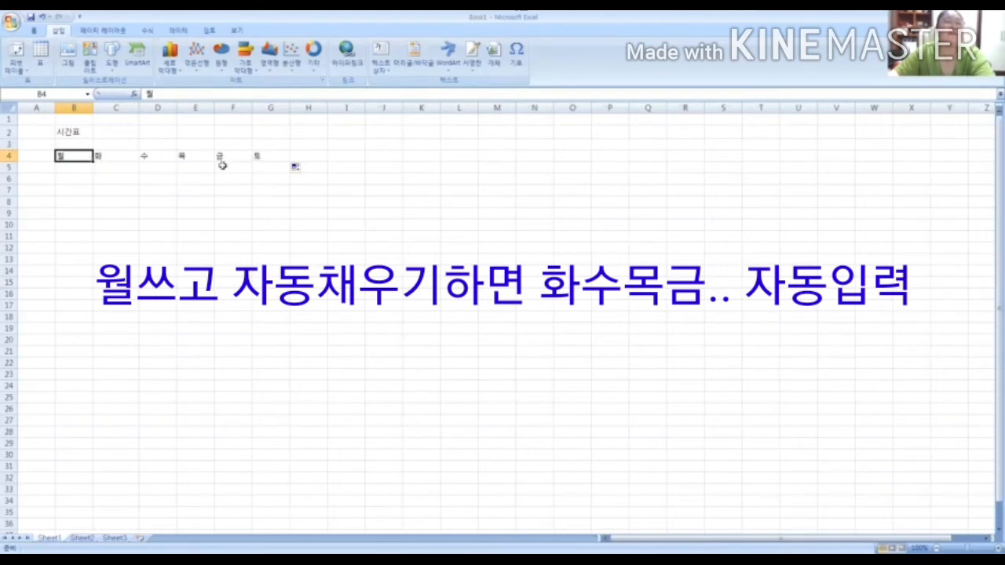
Enter the first period label 1교시 in cell A5
left_click(45, 169)
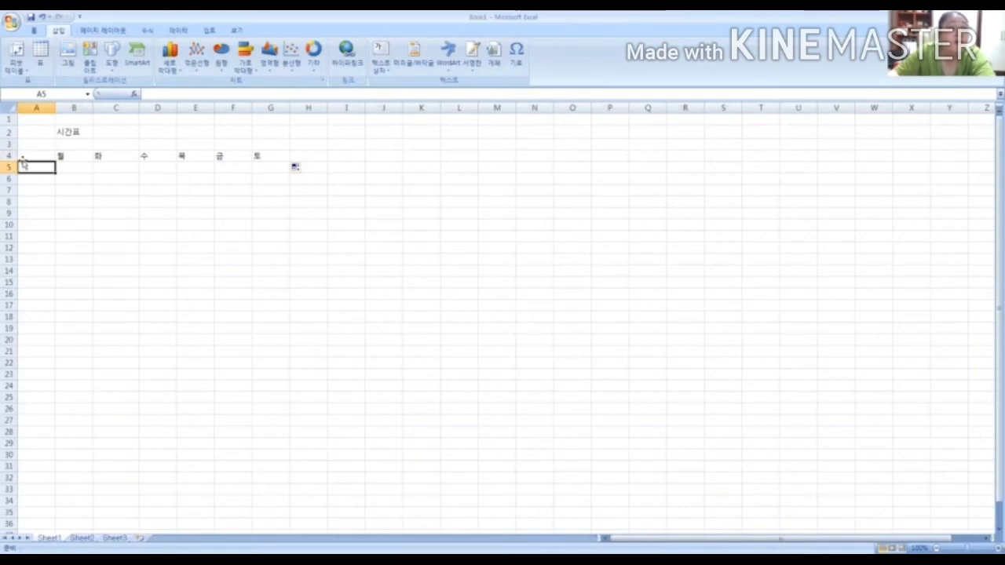
left_click(23, 157)
left_click(22, 168)
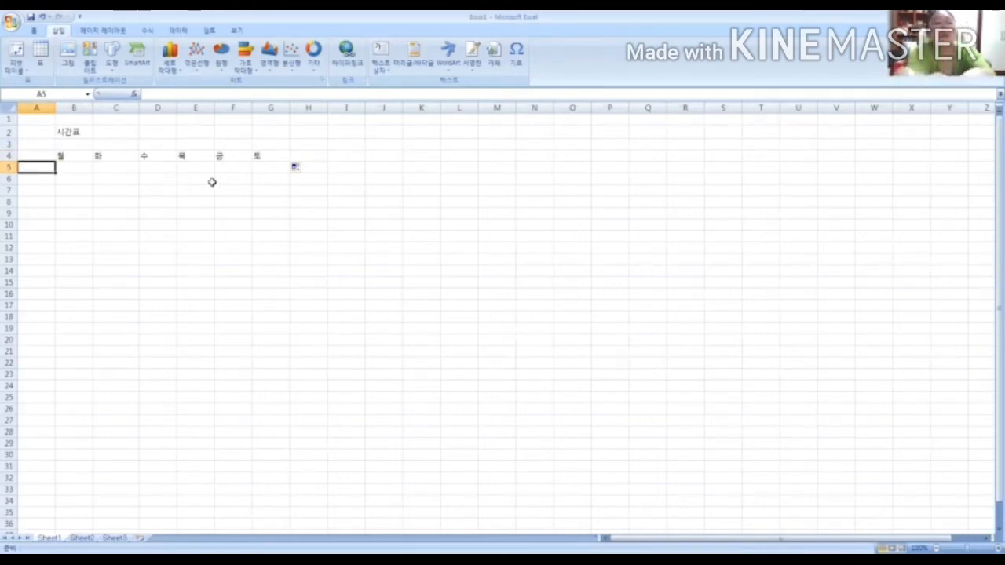
type("1")
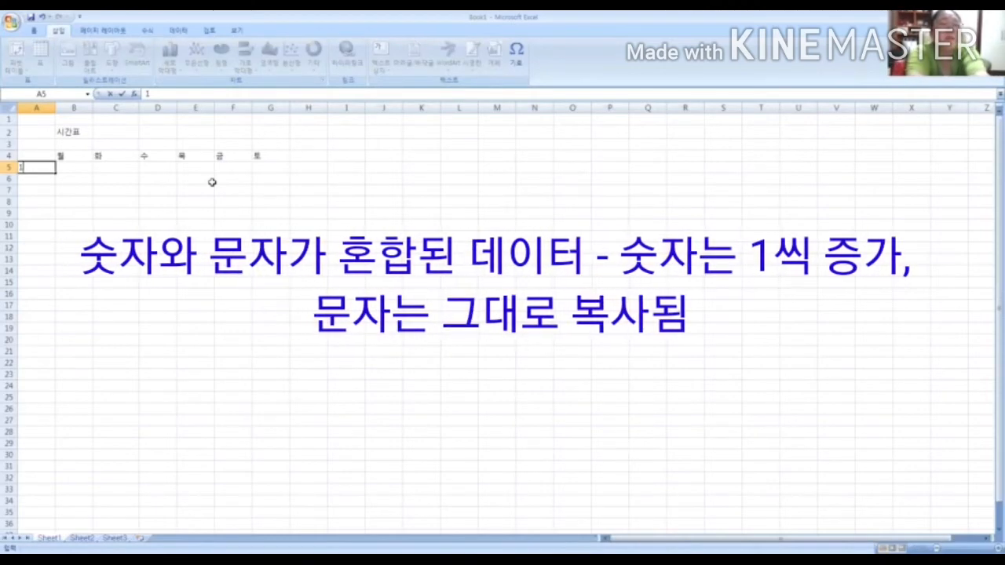
type("ㄱ")
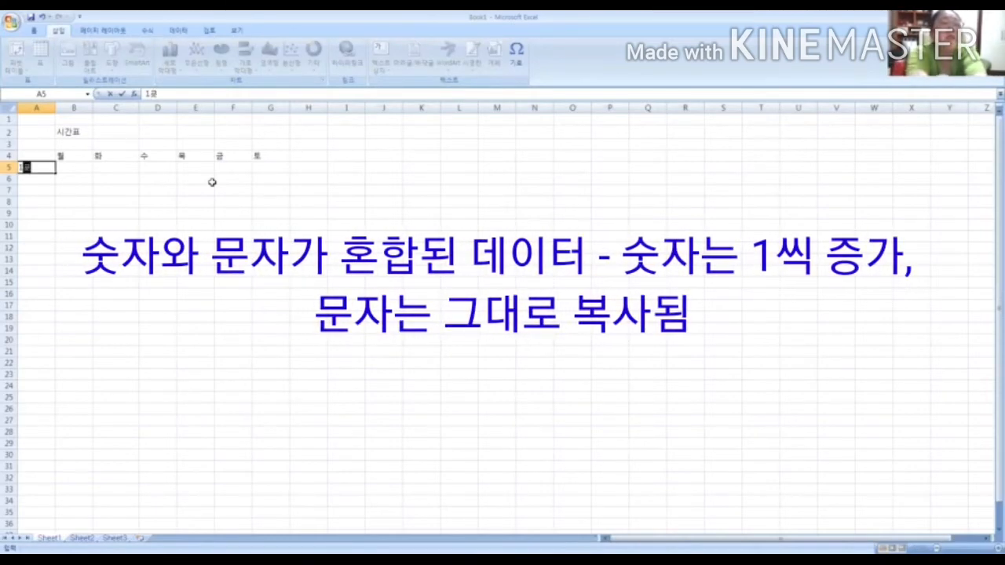
type("교시")
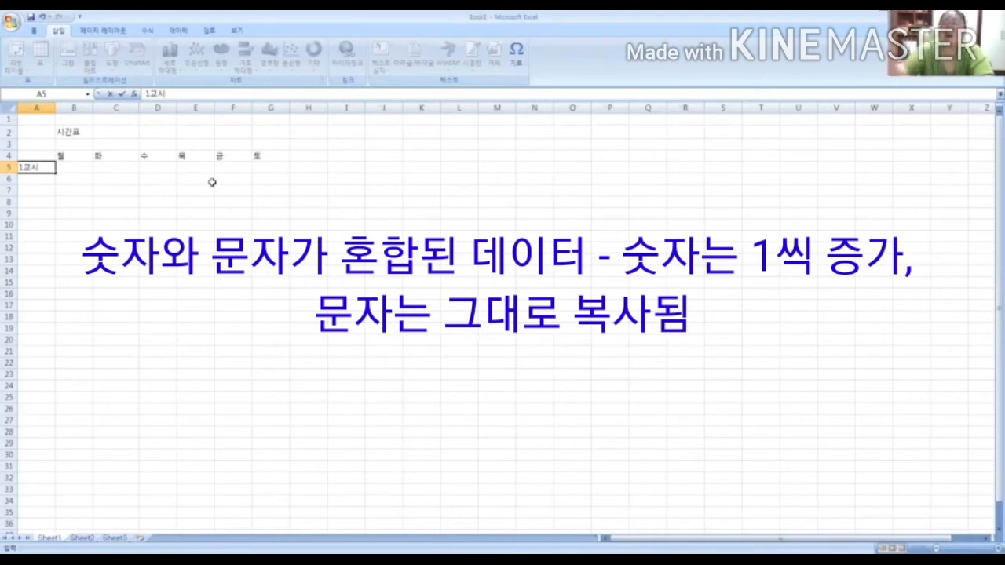
left_click(36, 204)
Auto-fill the period labels from 1교시 in A5 down to 7교시 in A11
left_click(32, 168)
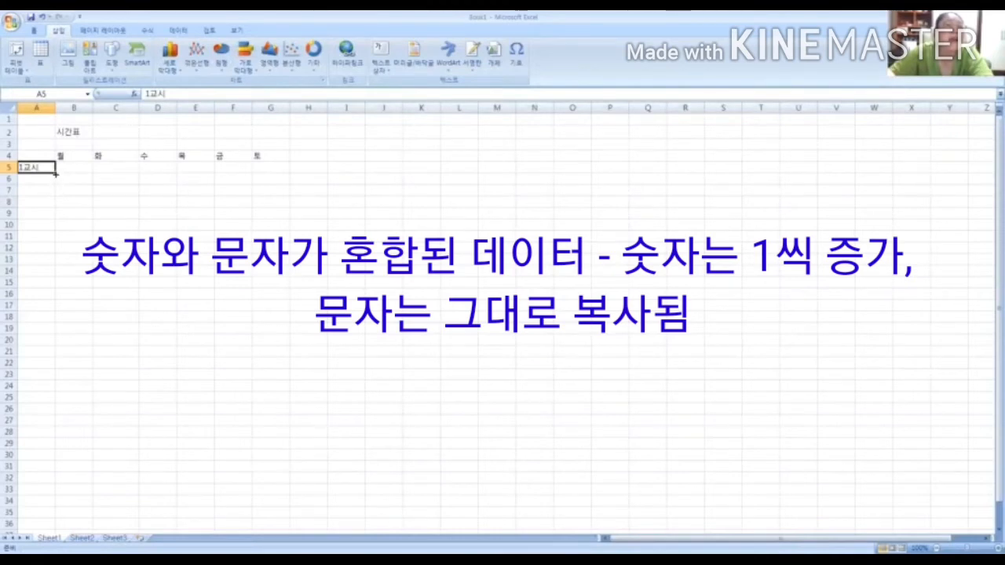
left_click_drag(56, 174, 51, 242)
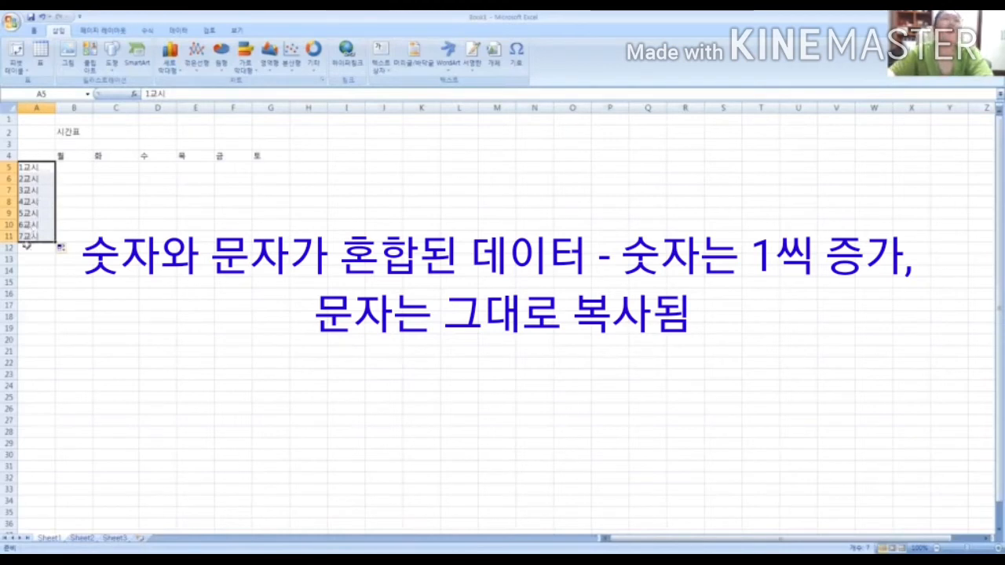
left_click(39, 170)
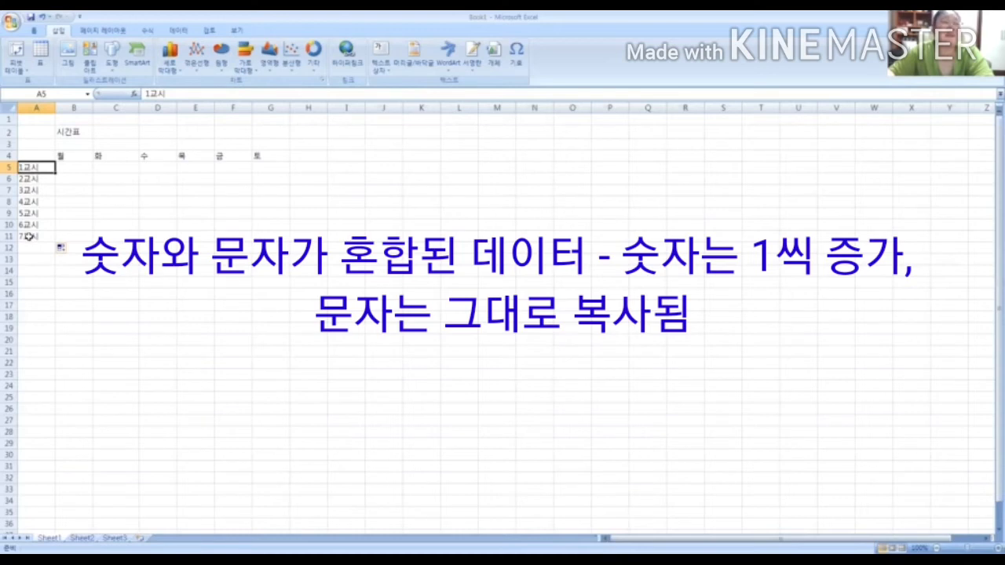
left_click(142, 194)
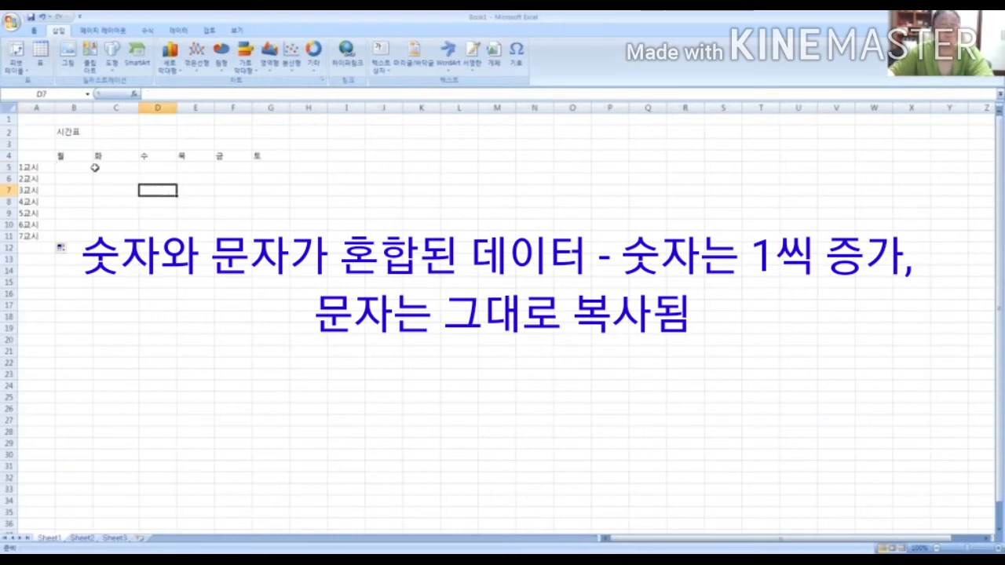
Apply all borders to the timetable range A4:G11 and deselect it to check the resulting grid
left_click(35, 157)
left_click_drag(34, 157, 271, 231)
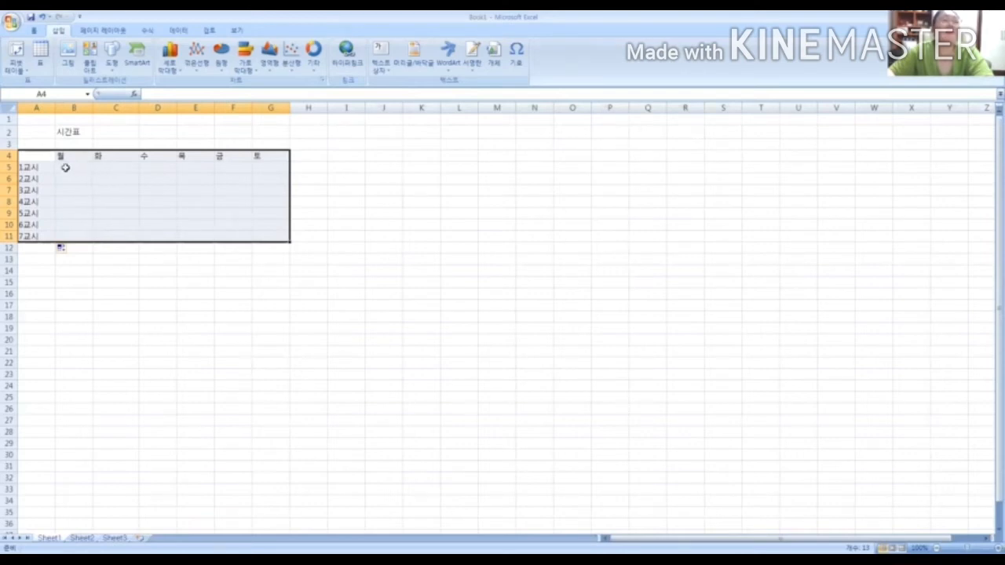
left_click(34, 30)
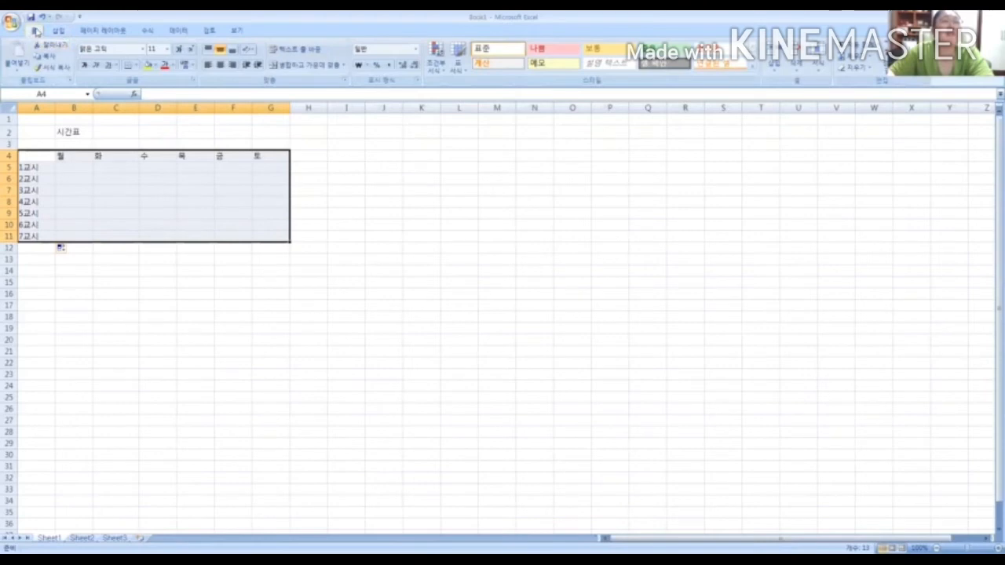
left_click(136, 67)
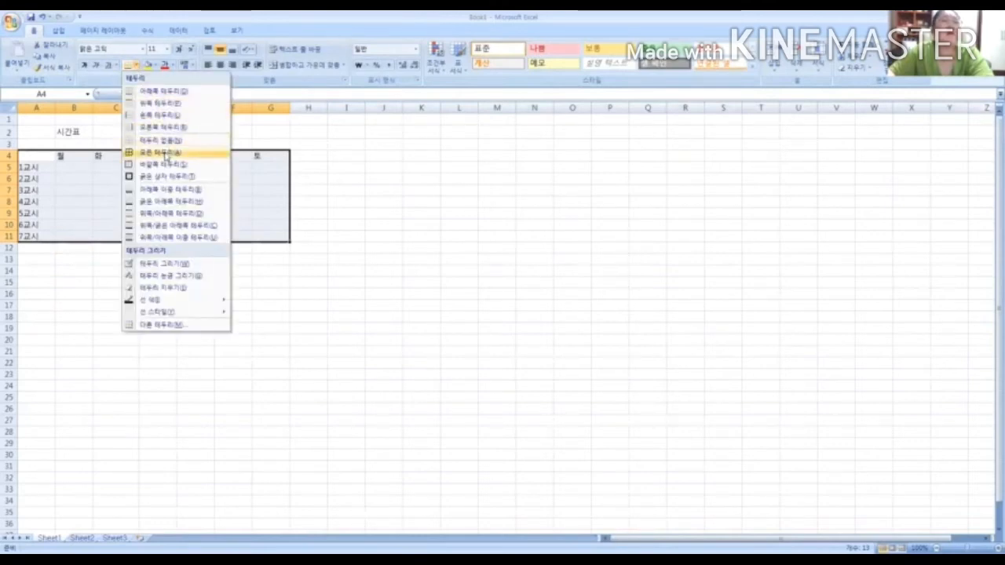
left_click(165, 153)
left_click(194, 282)
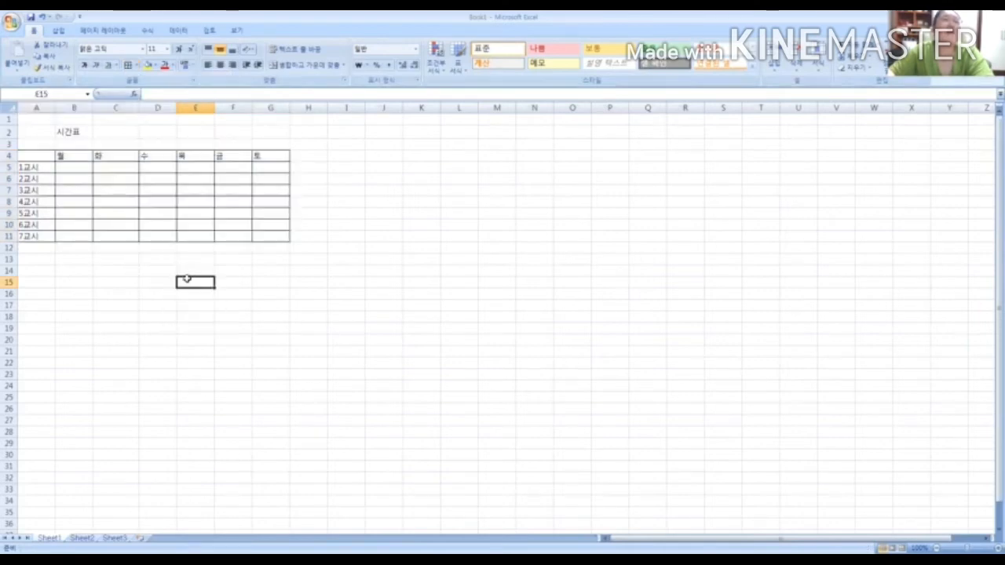
left_click(74, 164)
left_click(345, 176)
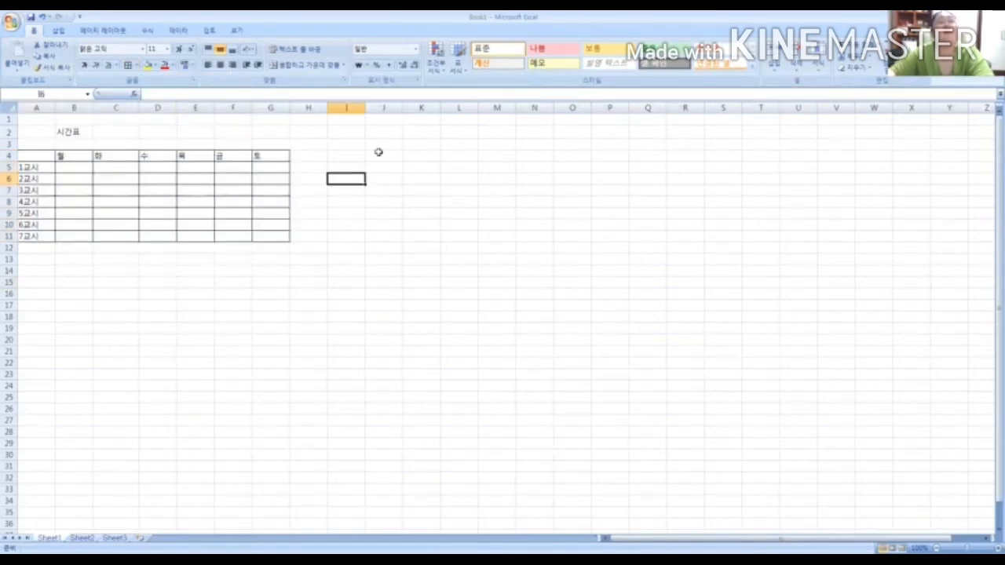
left_click(354, 158)
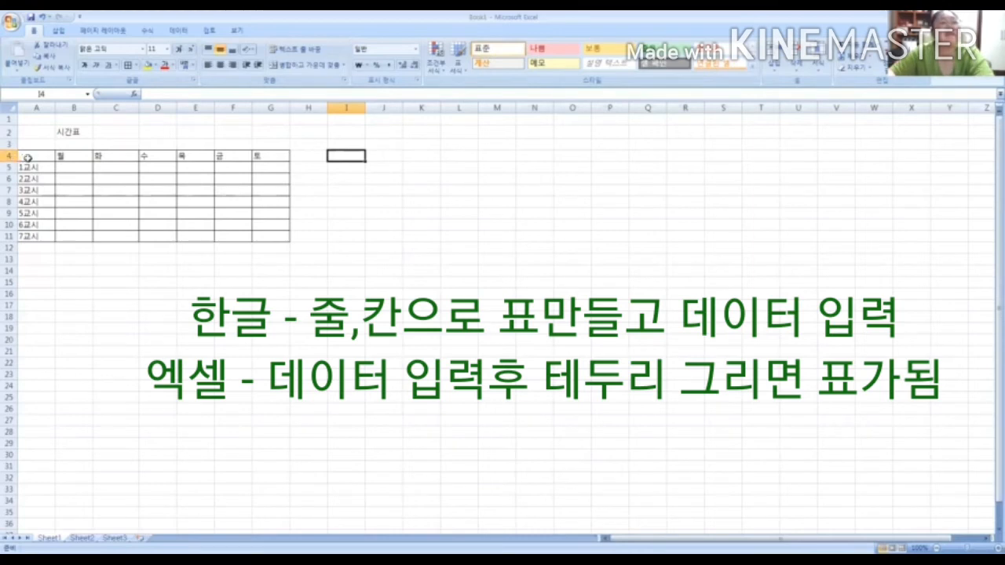
Centre the text horizontally in the timetable range A4:G11
left_click_drag(27, 158, 261, 236)
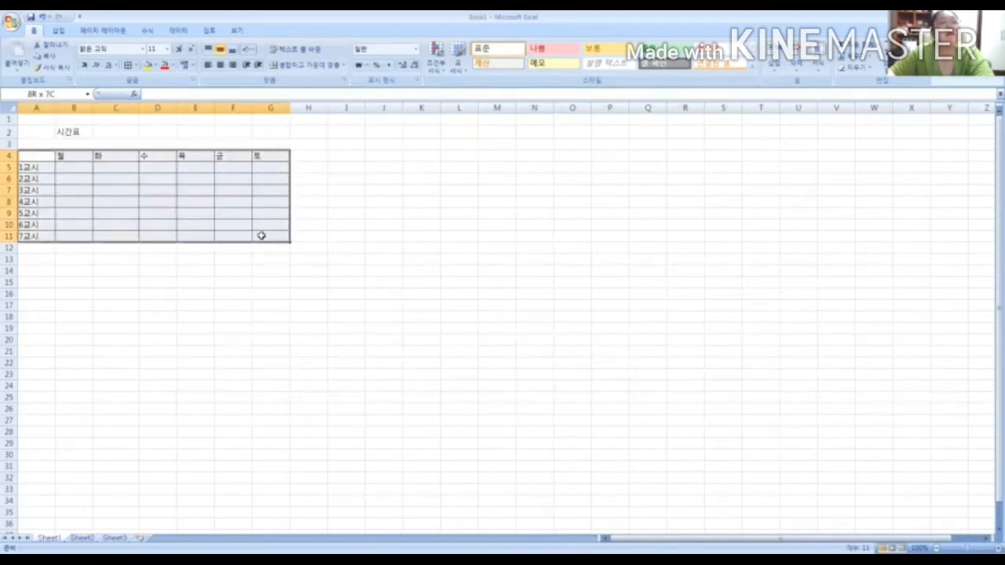
left_click_drag(36, 159, 261, 237)
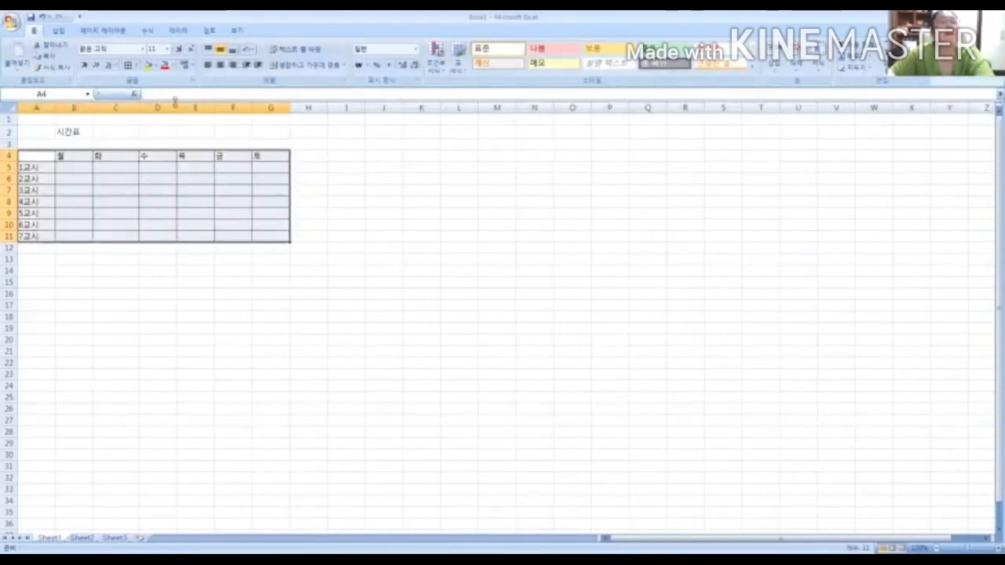
left_click(221, 65)
left_click(161, 191)
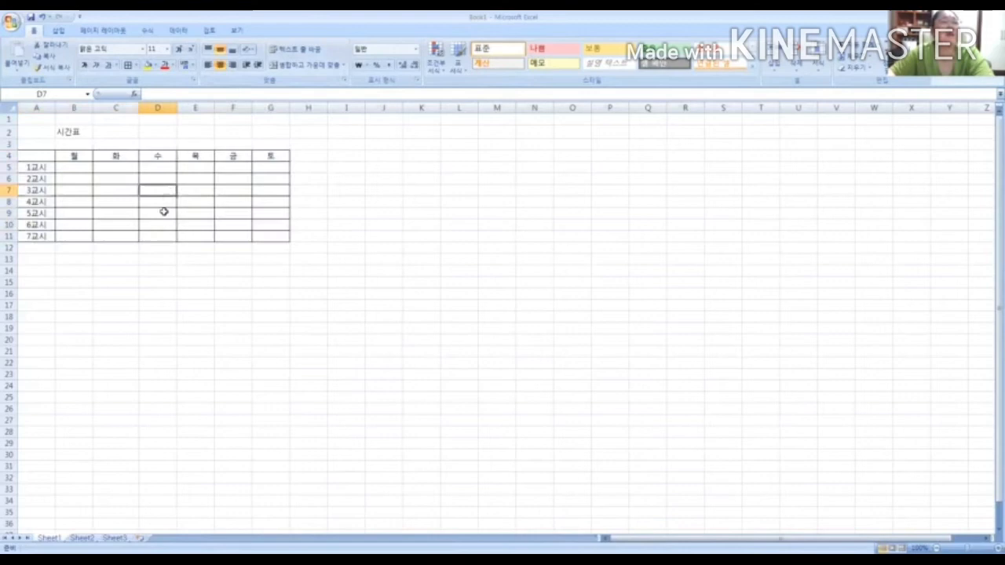
Merge and centre cells C6:C7 in the Tuesday column and enter 시민대학 in the merged cell
left_click(113, 179)
left_click_drag(114, 183, 114, 185)
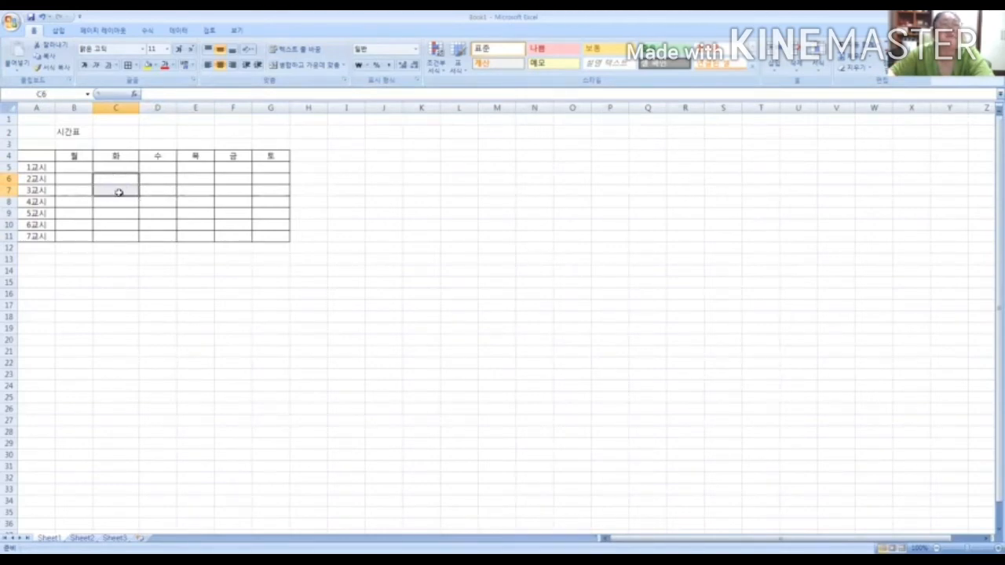
left_click_drag(120, 181, 124, 188)
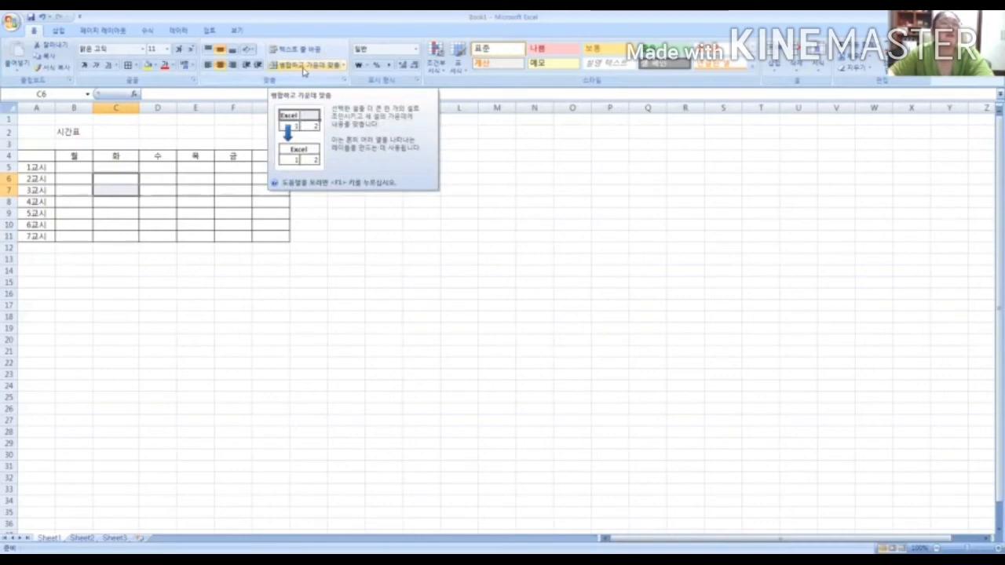
left_click(304, 69)
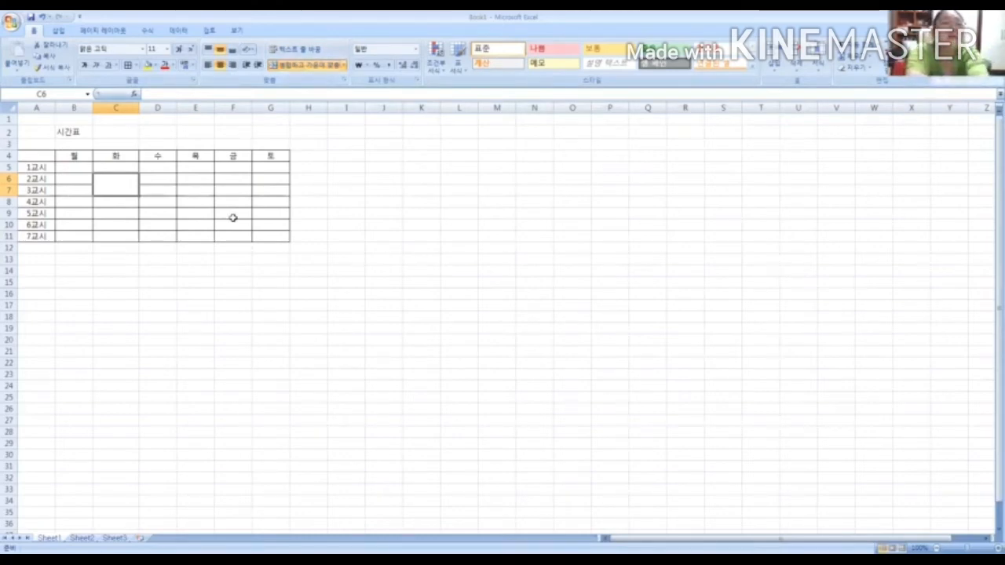
type("ㅅㅣ민대학")
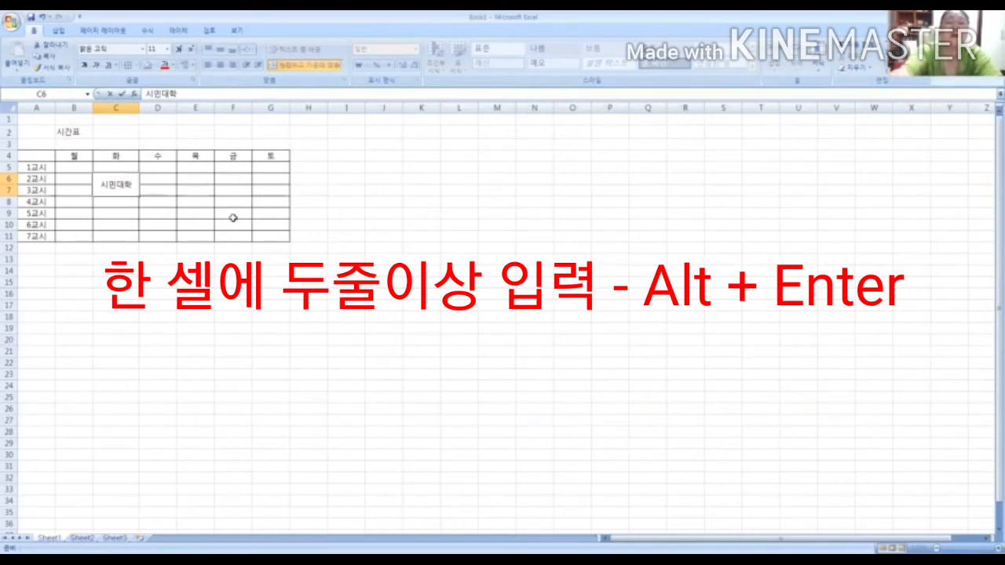
key("Return")
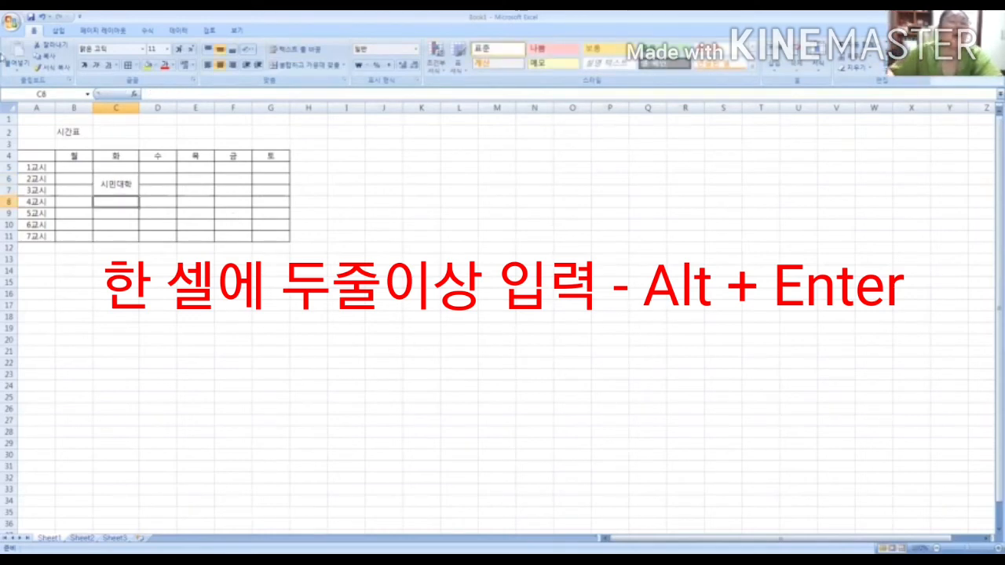
Add 컴활수업 as a second line below 시민대학 inside the merged cell C6
double_click(131, 184)
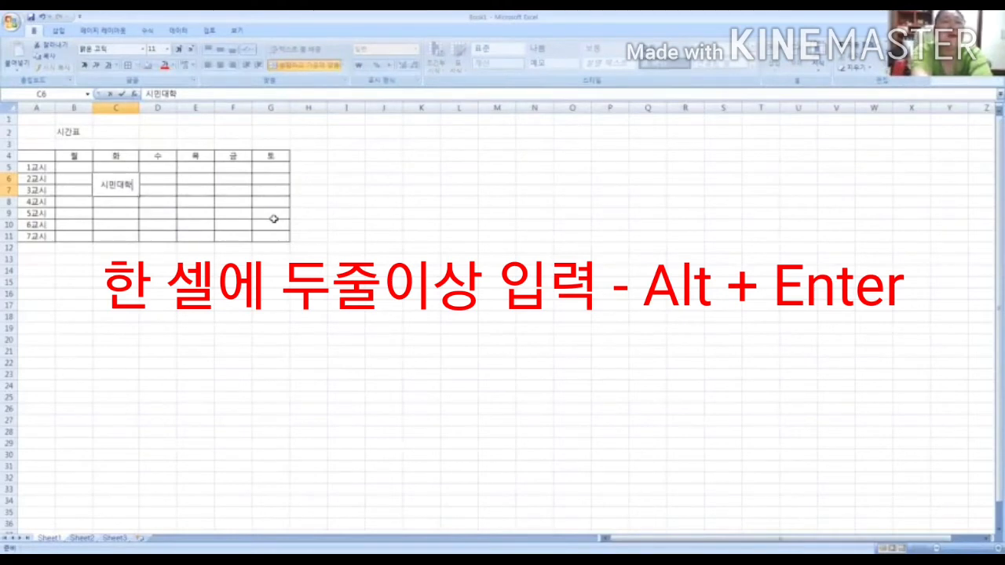
key("alt")
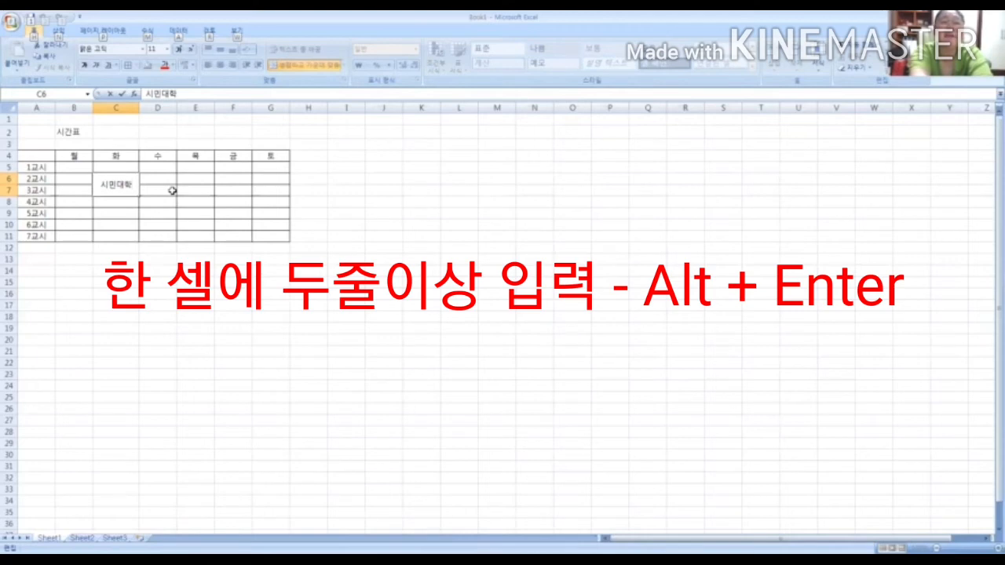
key("alt+Return")
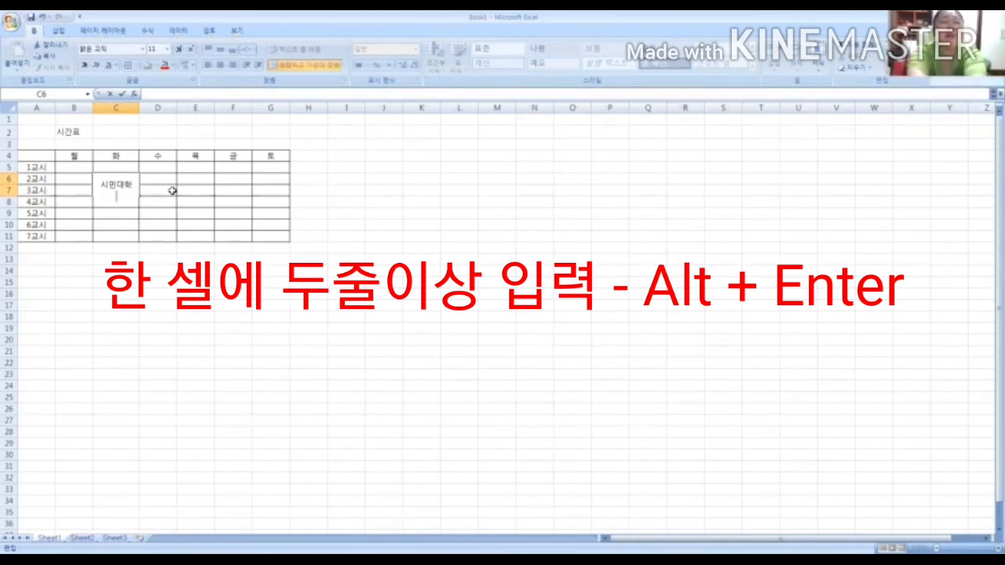
type("ㅍㅁ")
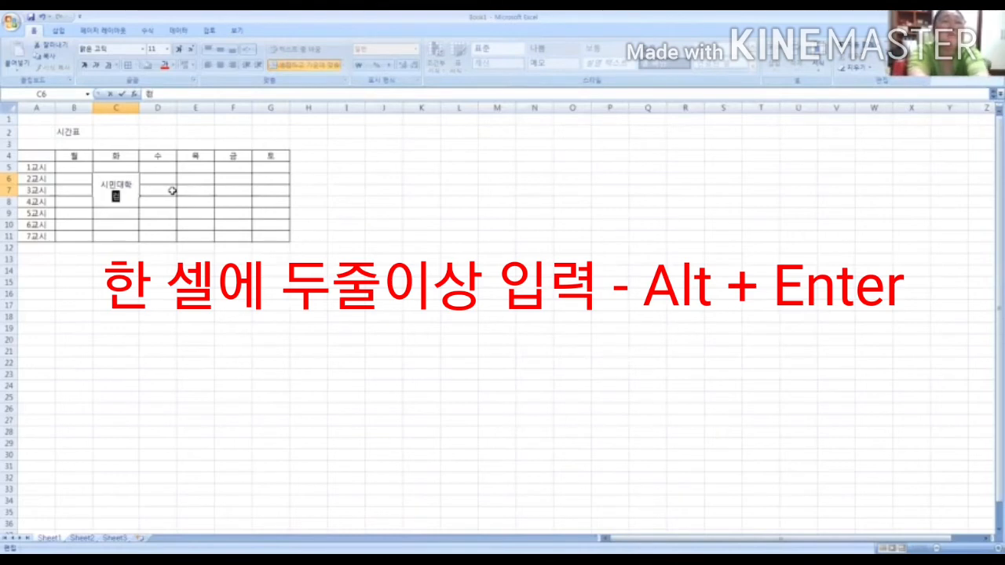
type("활수어")
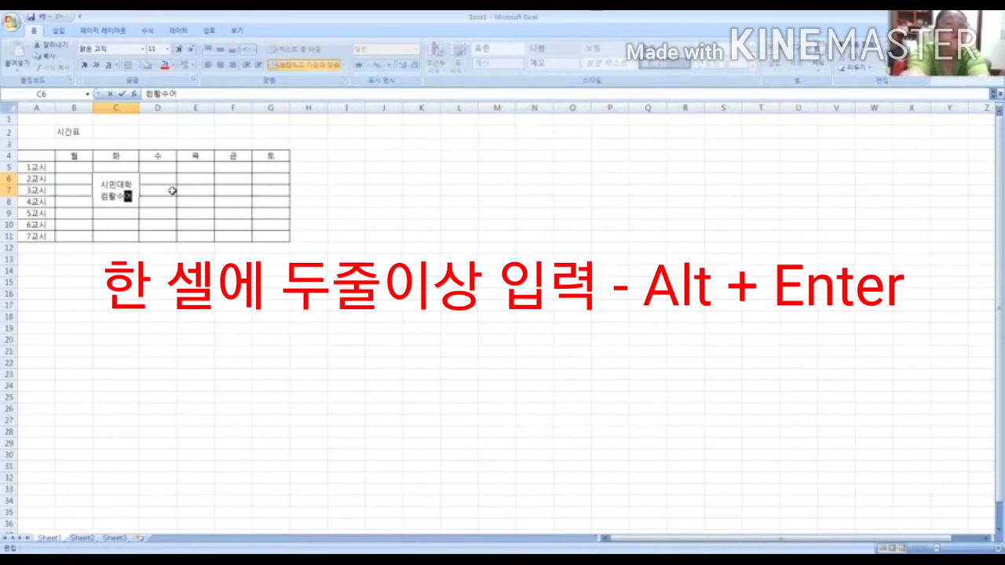
type("ㅂ")
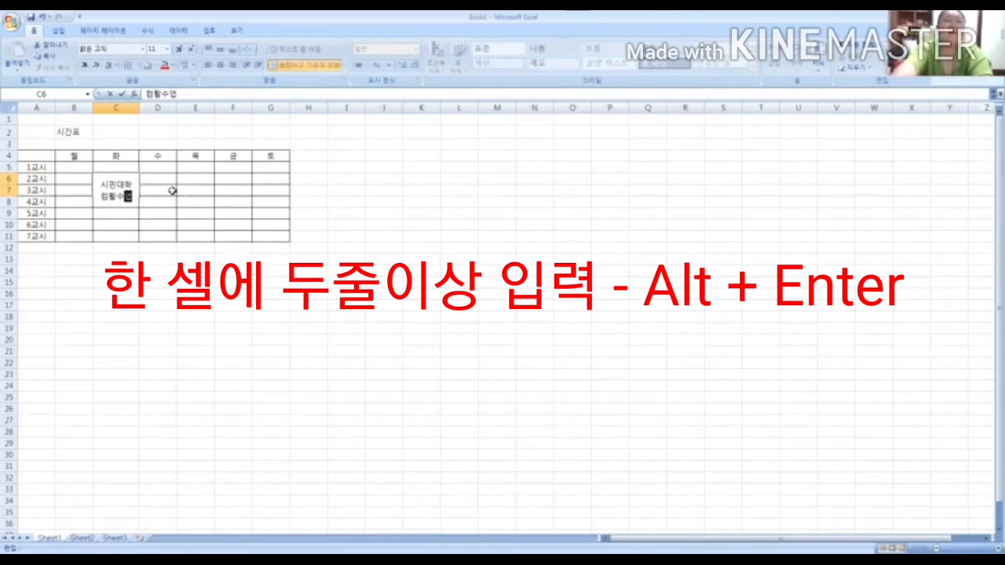
key("Return")
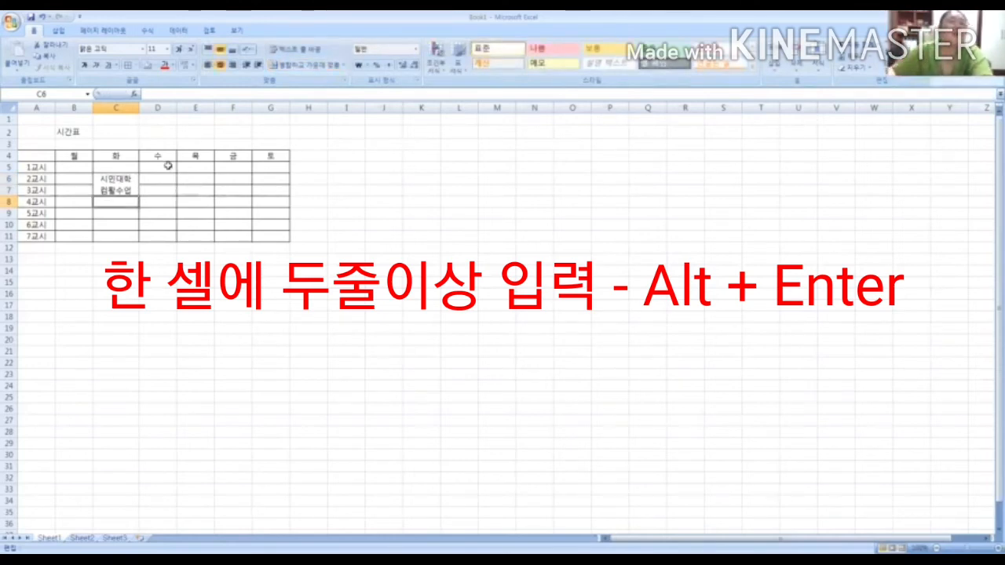
left_click(116, 189)
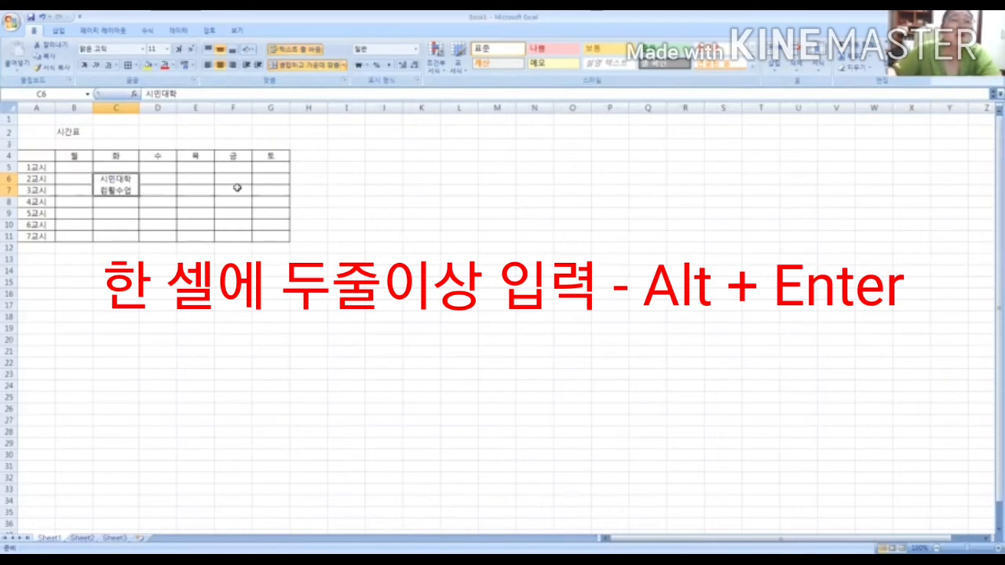
Merge and centre cells E6:E7 in the Thursday column and enter 시민대학 and 컴활수업 on two lines
left_click_drag(192, 181, 194, 190)
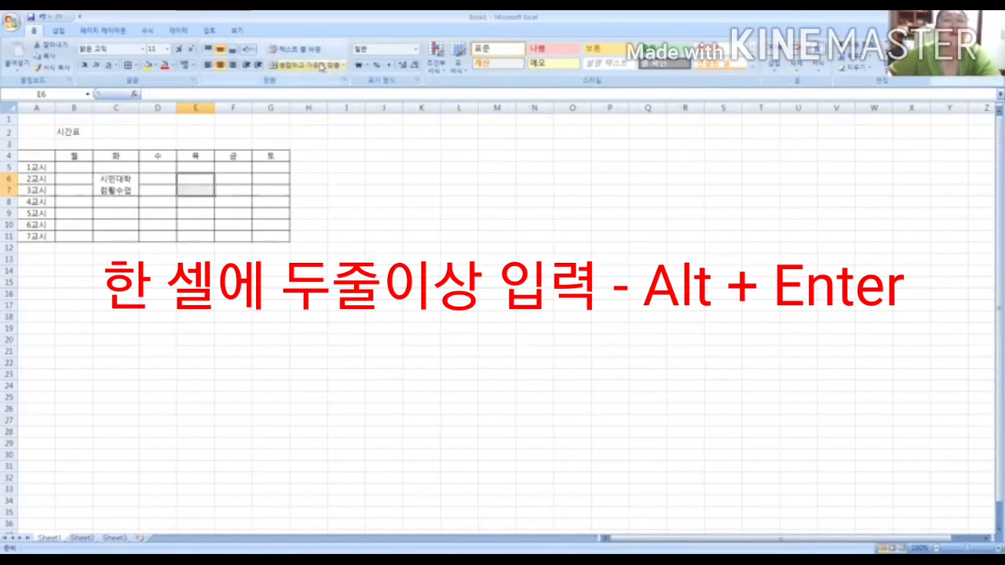
left_click(321, 67)
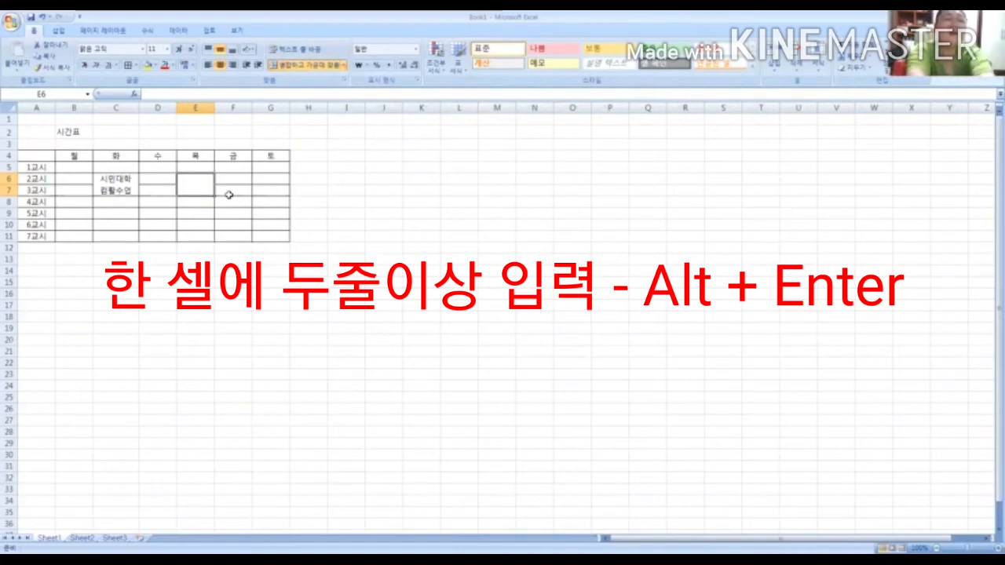
type("시민대학")
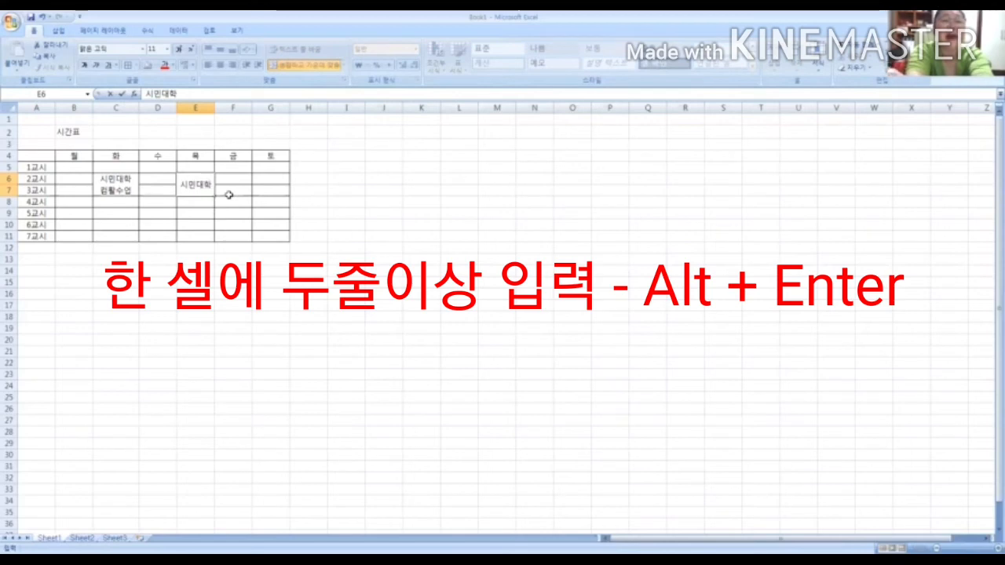
key("alt+Return")
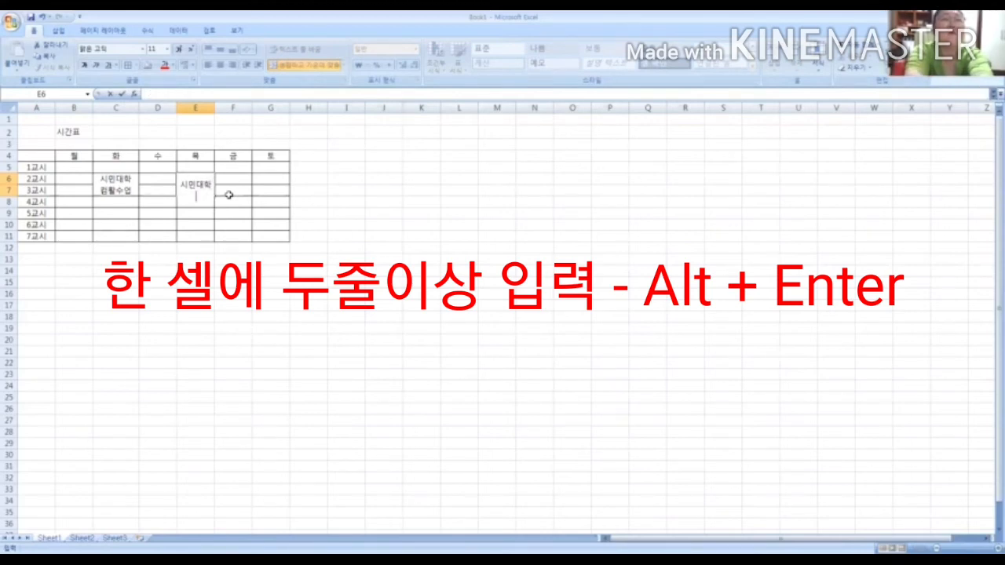
type("컴활수어")
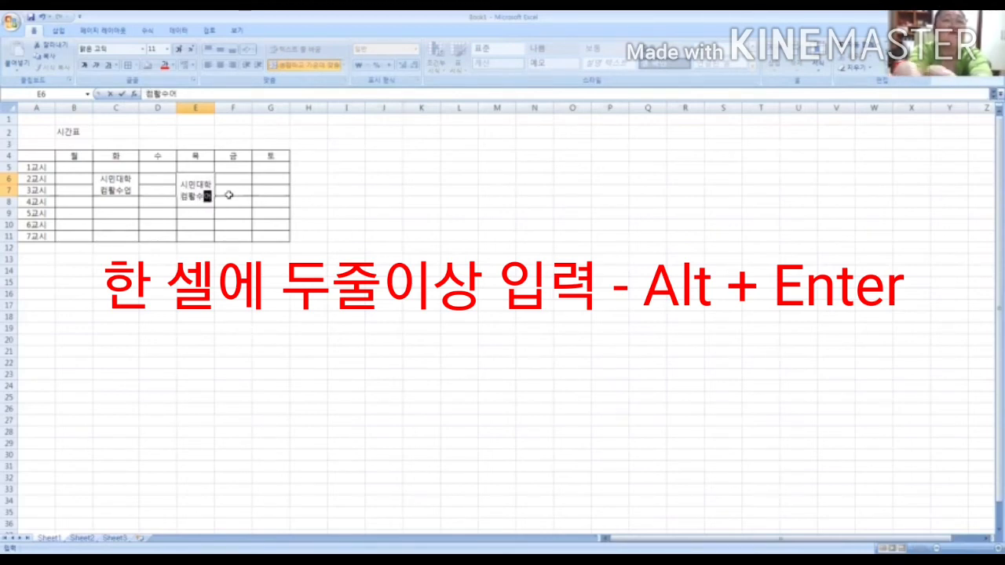
type("ㅂ")
key("Return")
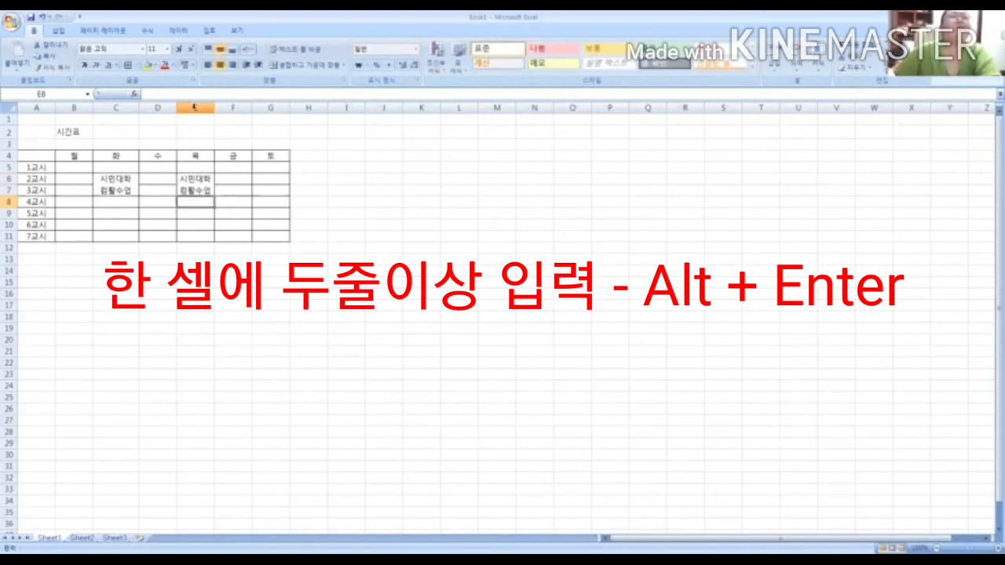
left_click(130, 190)
left_click(201, 181)
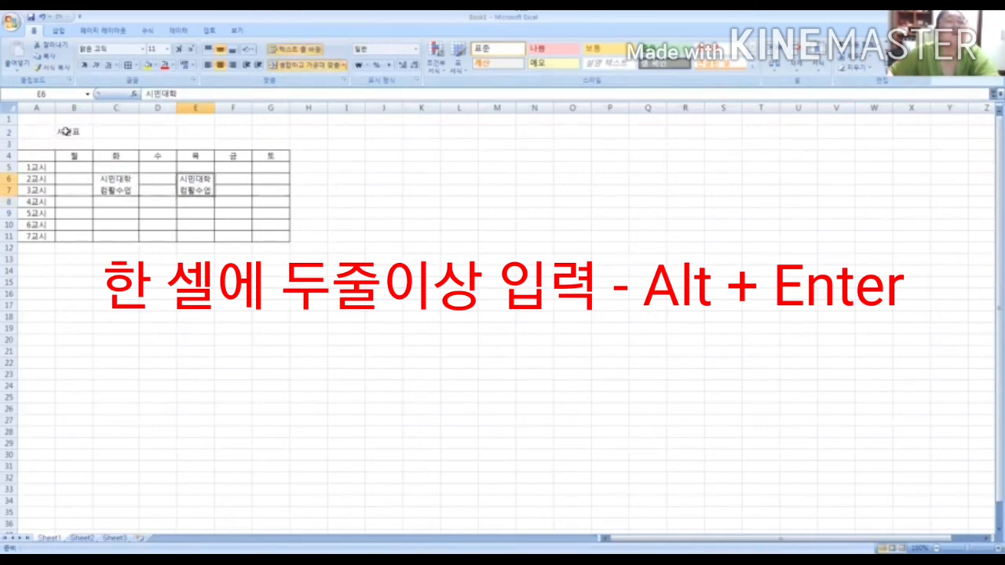
Move the 시간표 title from B2 to A2 and merge and centre it across A2:G2
left_click(67, 132)
left_click_drag(56, 133, 32, 132)
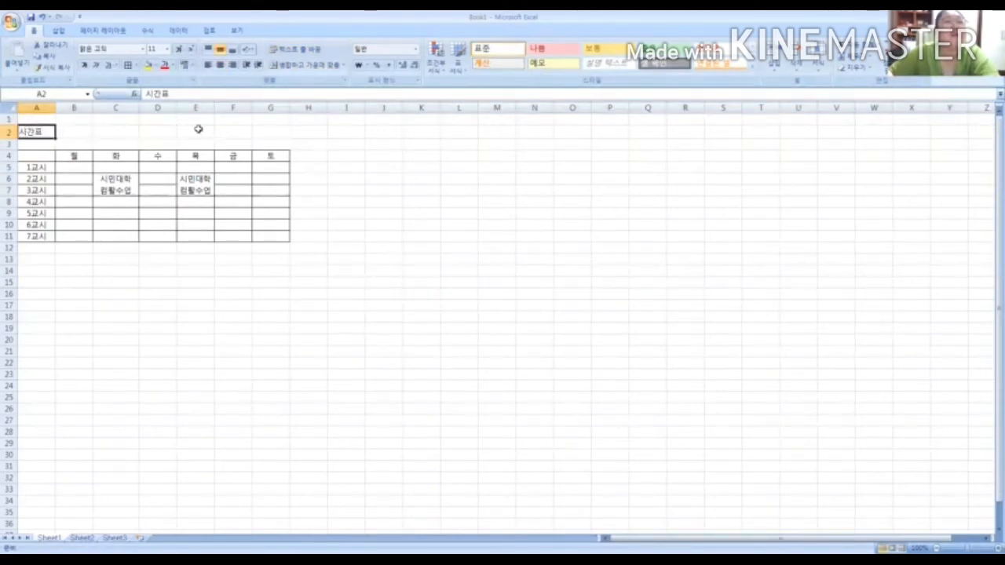
left_click(281, 131)
left_click_drag(21, 131, 262, 131)
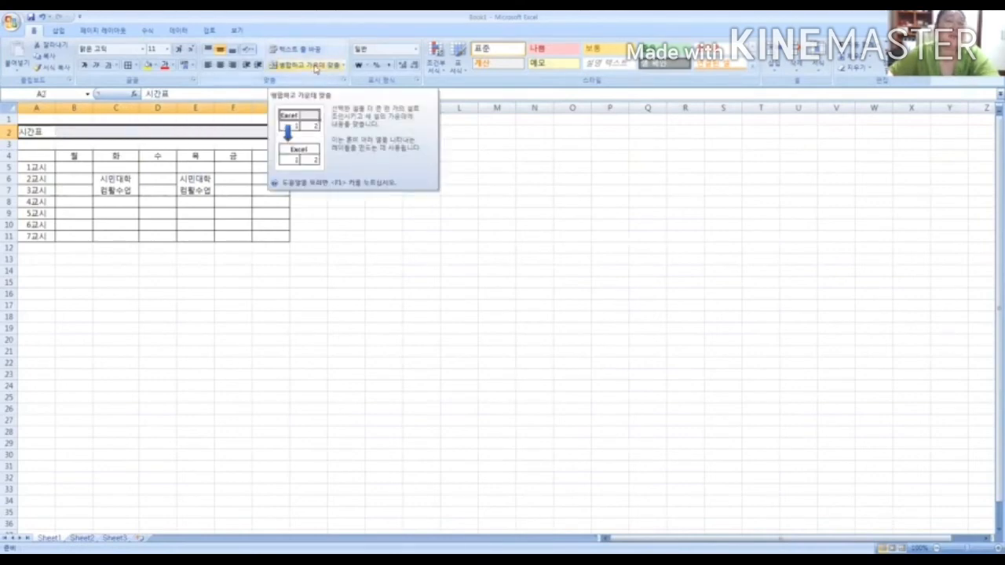
left_click(315, 69)
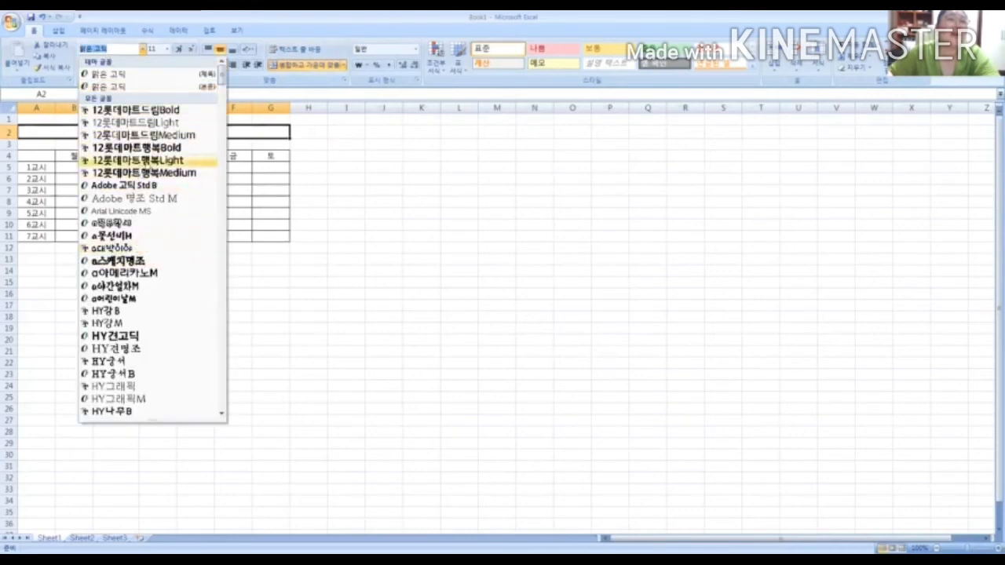
Set the 시간표 title's font to a어린이날M and its size to 20
scroll(157, 162, "down", 1)
left_click(153, 261)
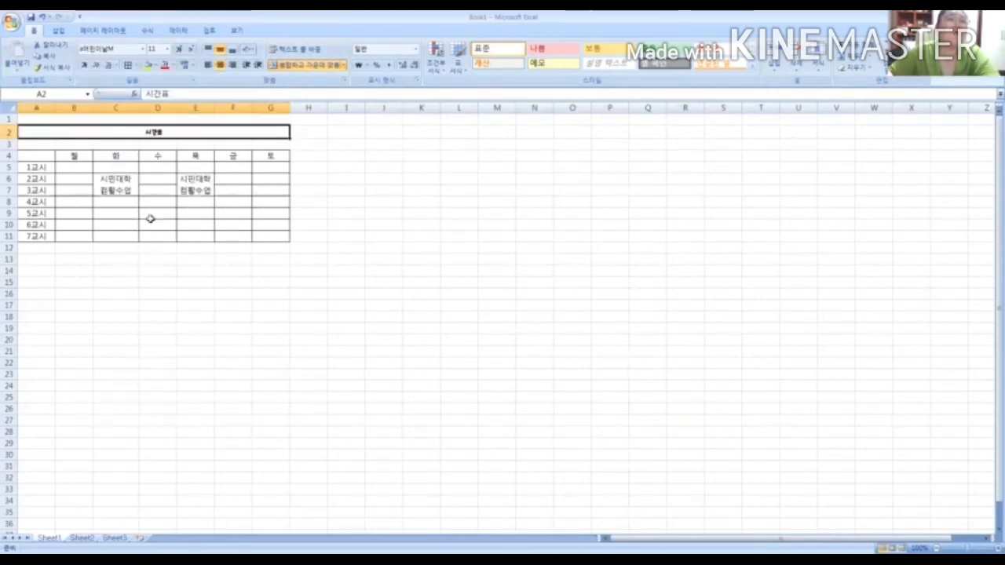
left_click(168, 50)
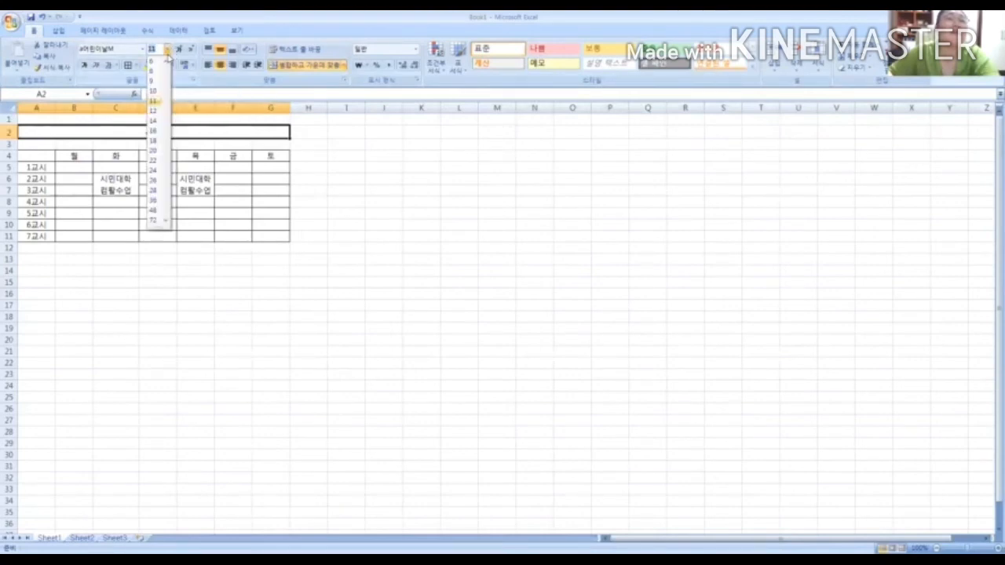
left_click(155, 152)
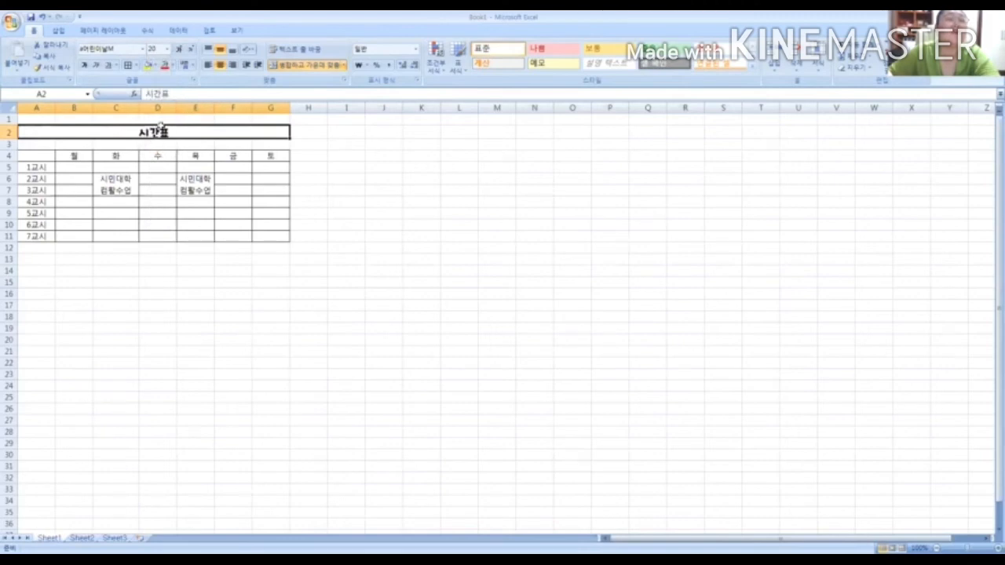
Colour the 시간표 title text purple (accent 4, 25% darker) and fill its merged cell with light orange
left_click(173, 66)
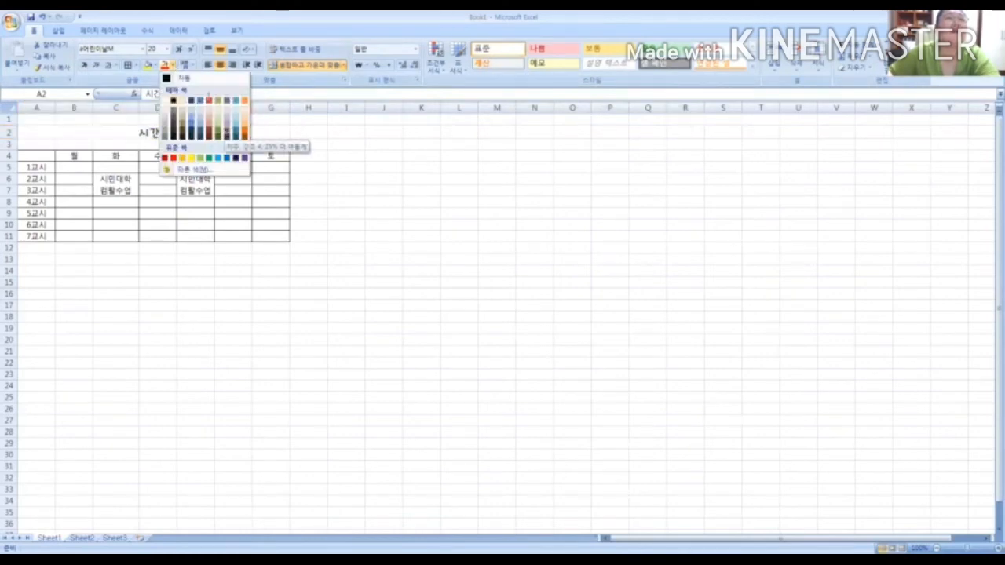
left_click(227, 132)
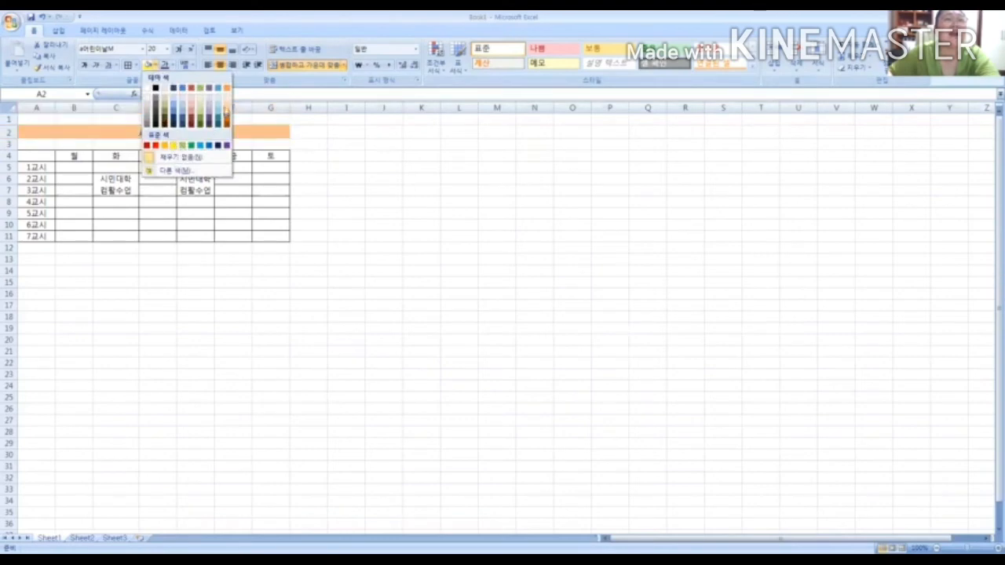
left_click(228, 104)
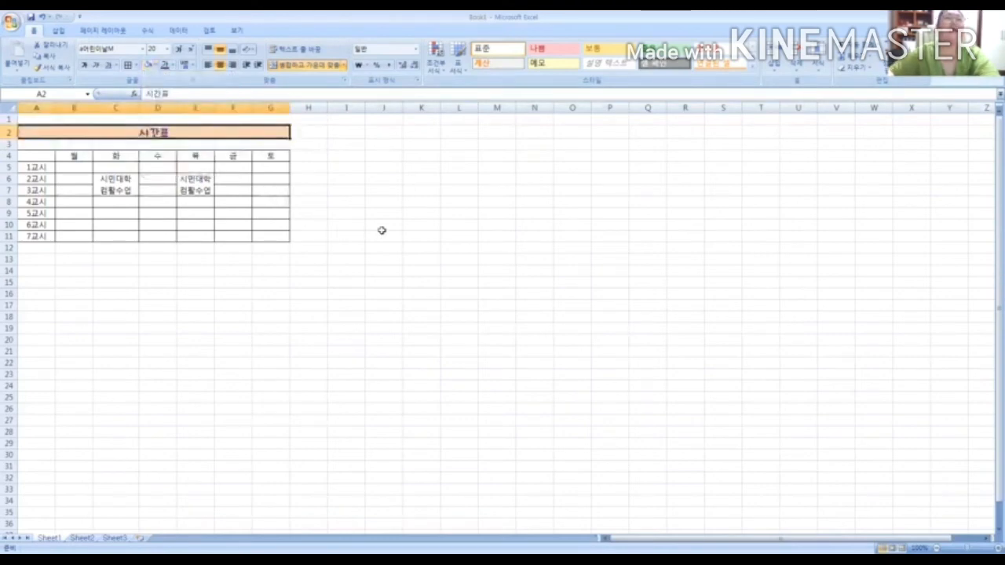
left_click(381, 228)
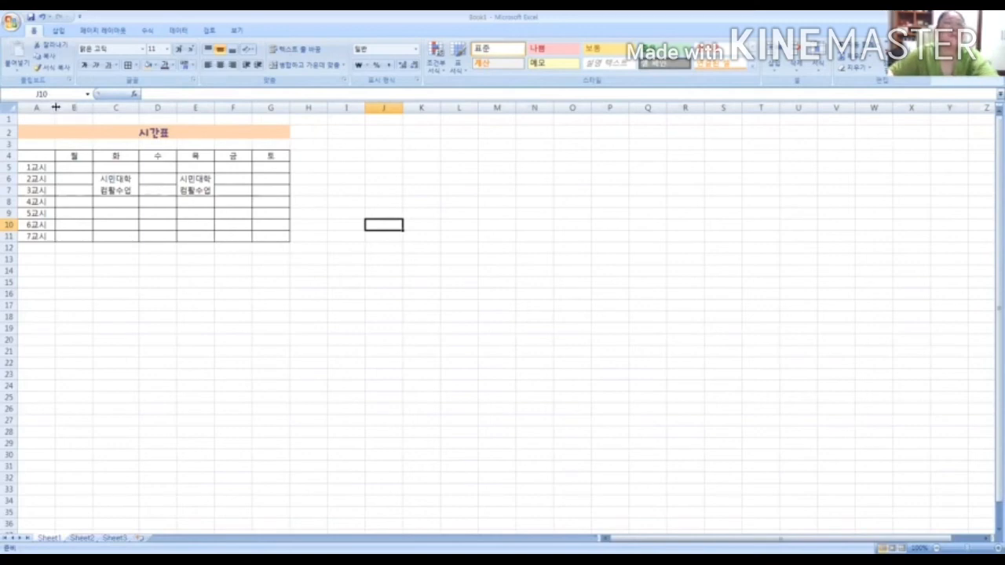
Widen timetable columns A through G together to one equal, larger width
left_click_drag(55, 108, 104, 117)
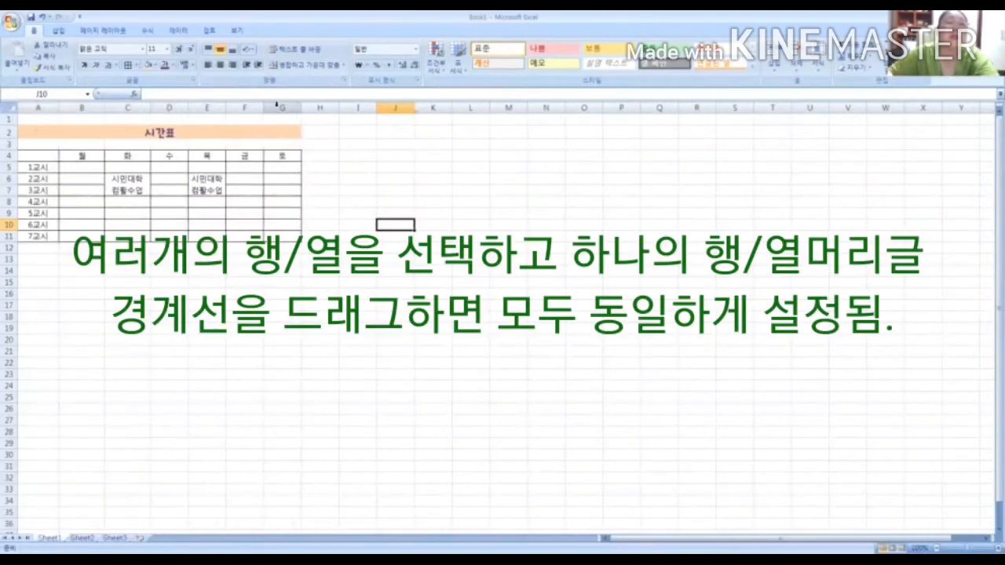
left_click_drag(39, 108, 276, 103)
left_click_drag(39, 108, 281, 108)
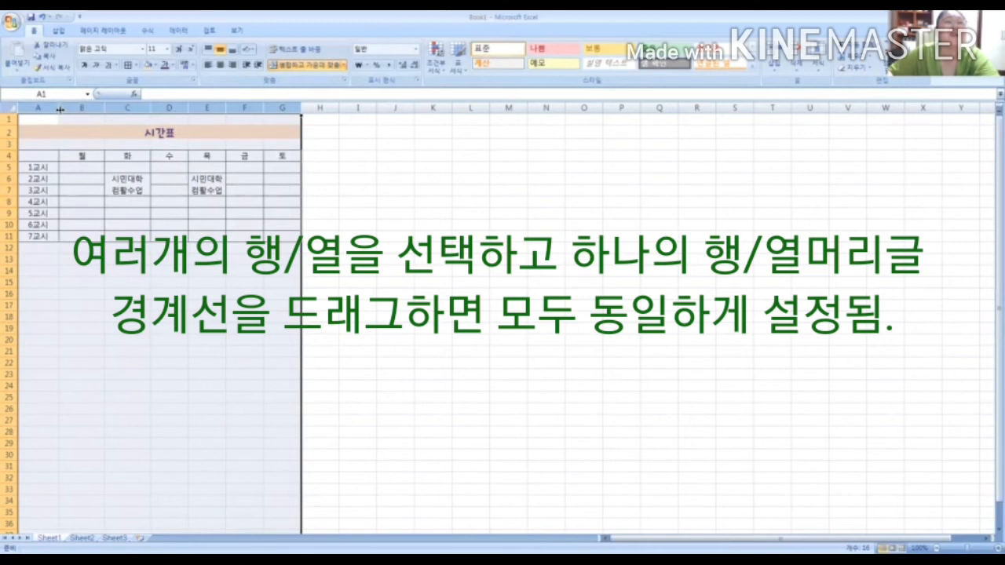
left_click_drag(61, 110, 75, 109)
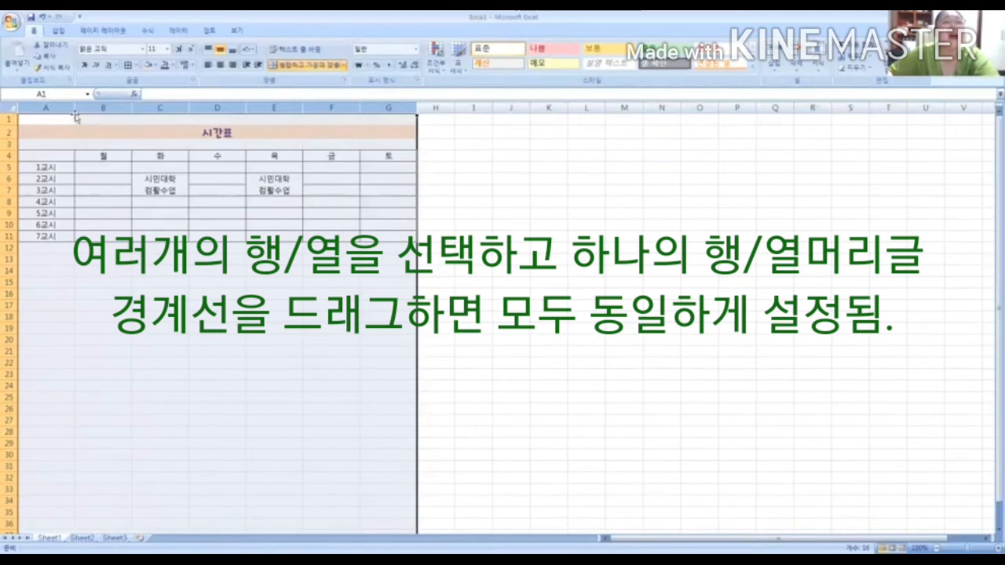
left_click_drag(74, 109, 84, 109)
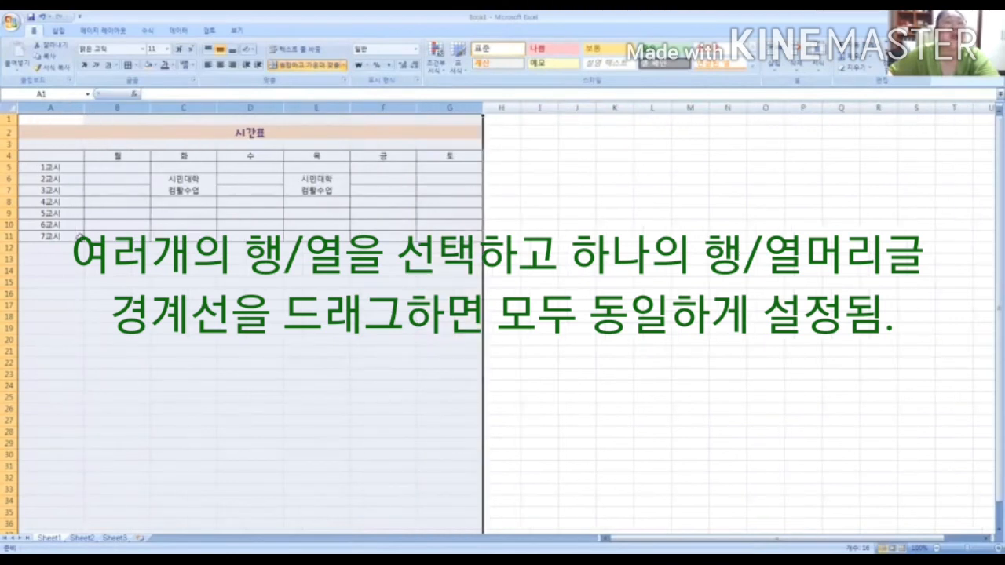
Increase the height of timetable rows 4 through 11 together to one equal, larger size
left_click(9, 156)
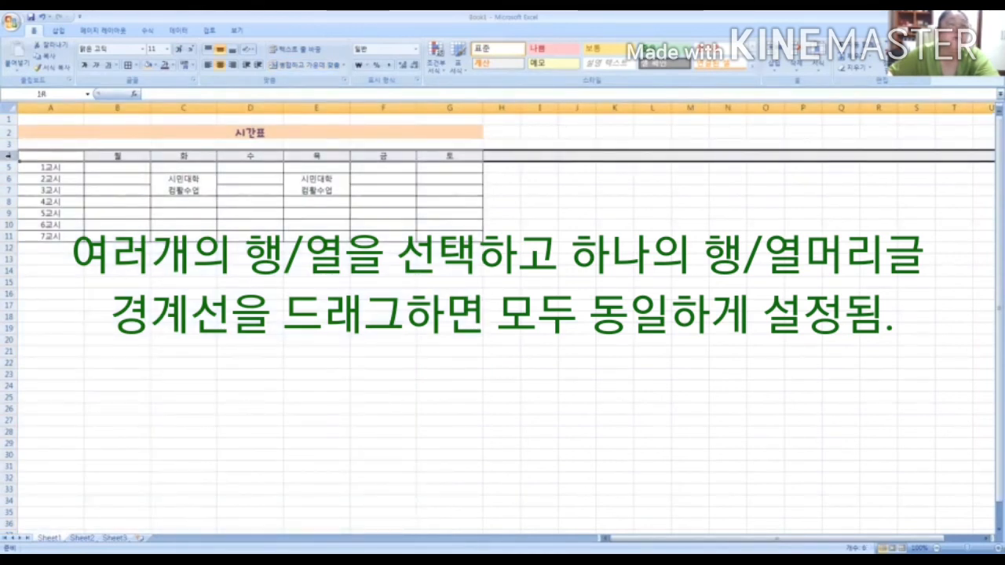
left_click_drag(10, 157, 9, 236)
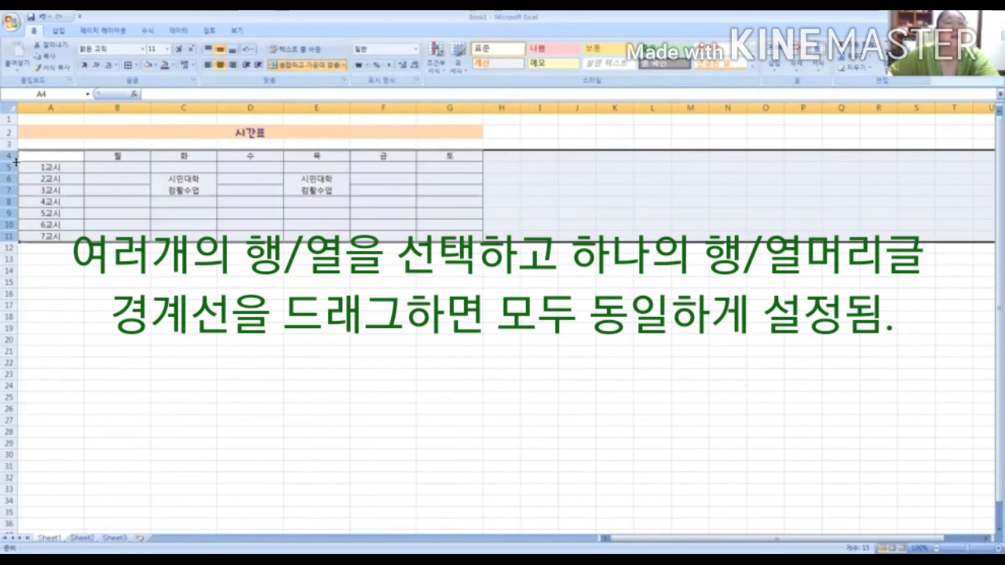
left_click_drag(13, 161, 9, 174)
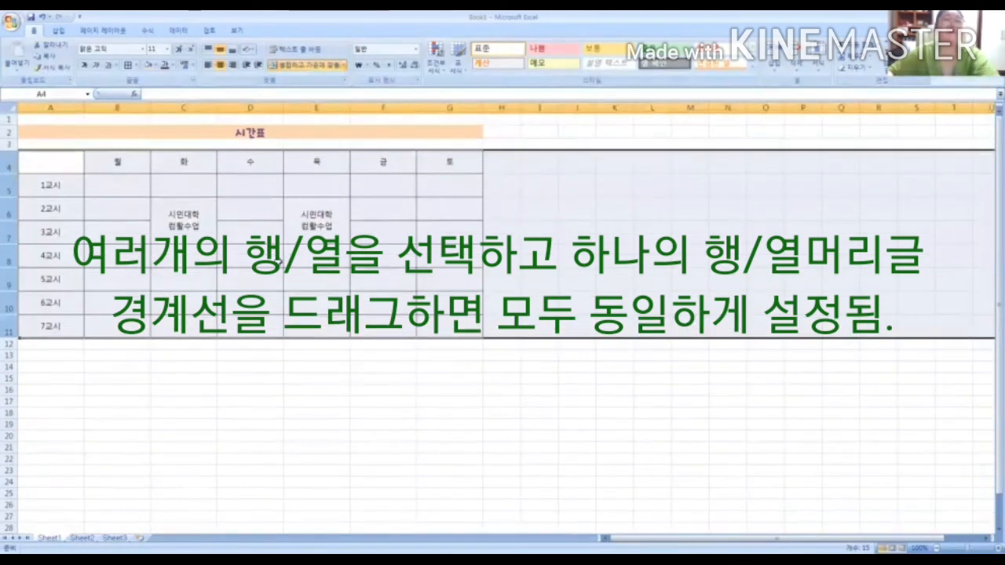
left_click(317, 279)
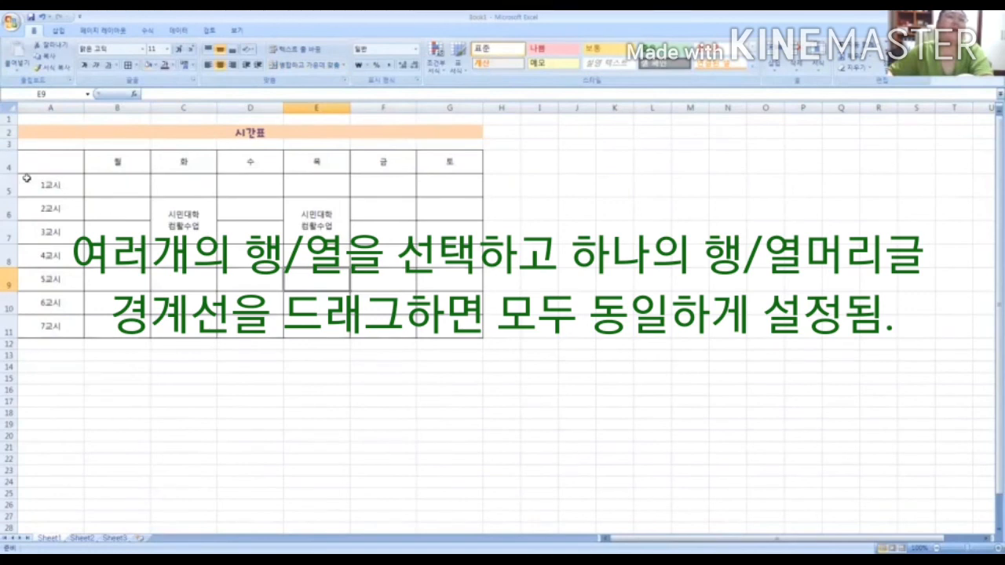
Add a diagonal border running from upper left to lower right in the empty corner cell A4
left_click(66, 165)
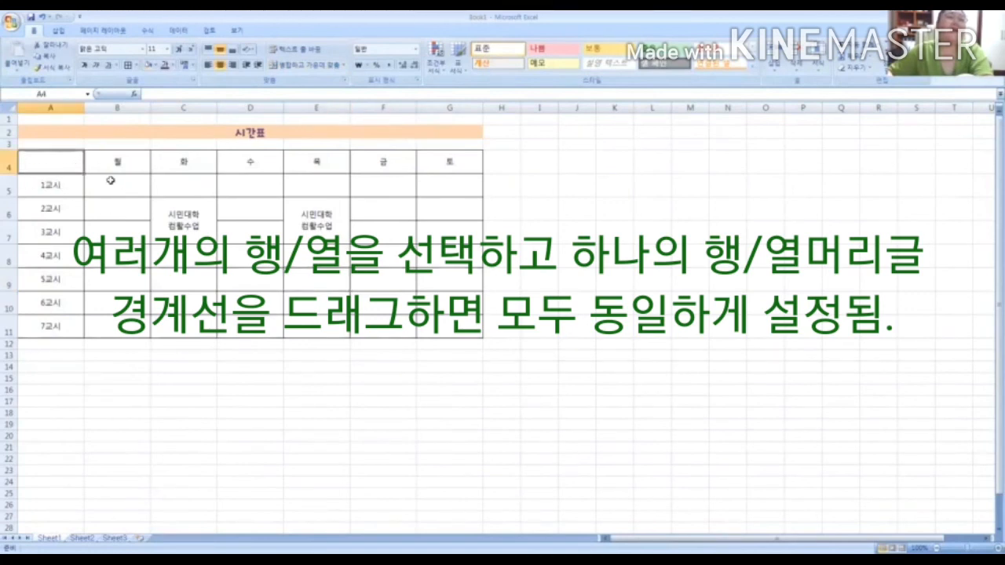
right_click(51, 167)
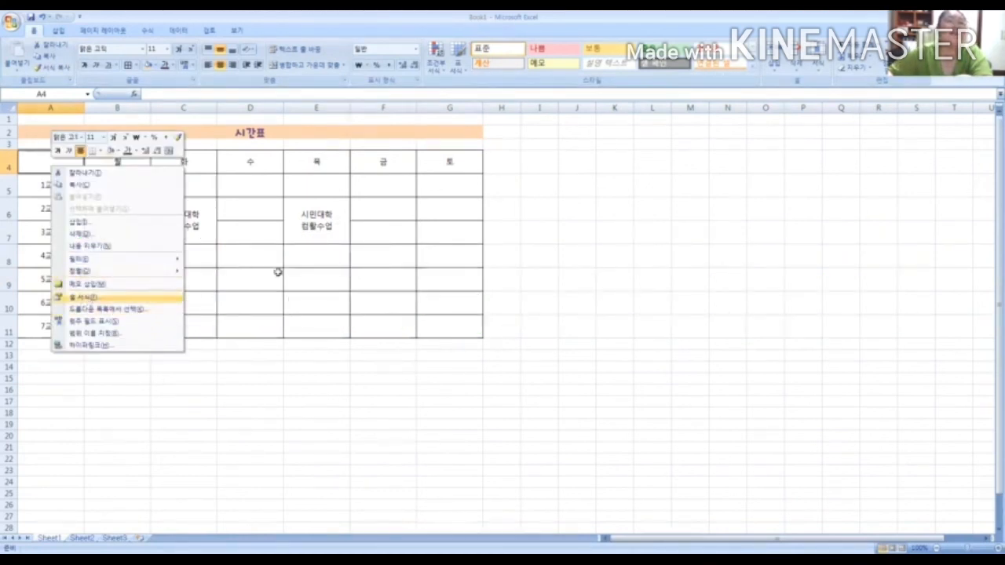
left_click(88, 299)
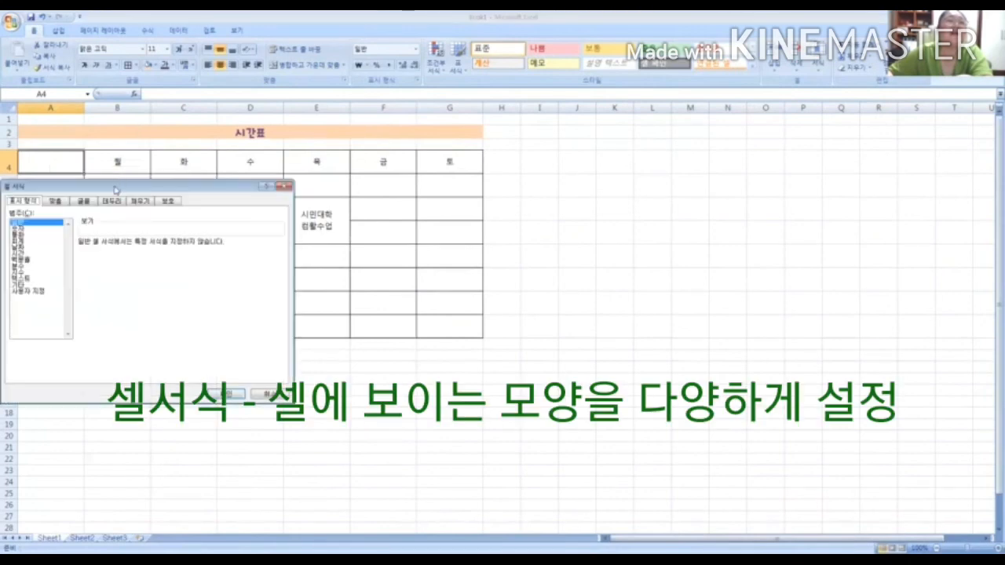
left_click_drag(116, 190, 357, 139)
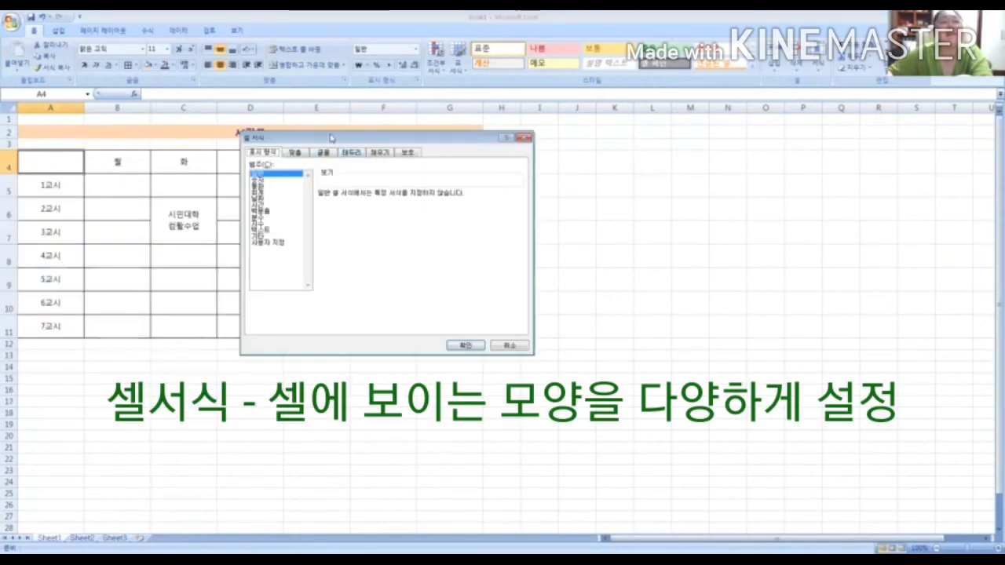
left_click_drag(331, 138, 328, 143)
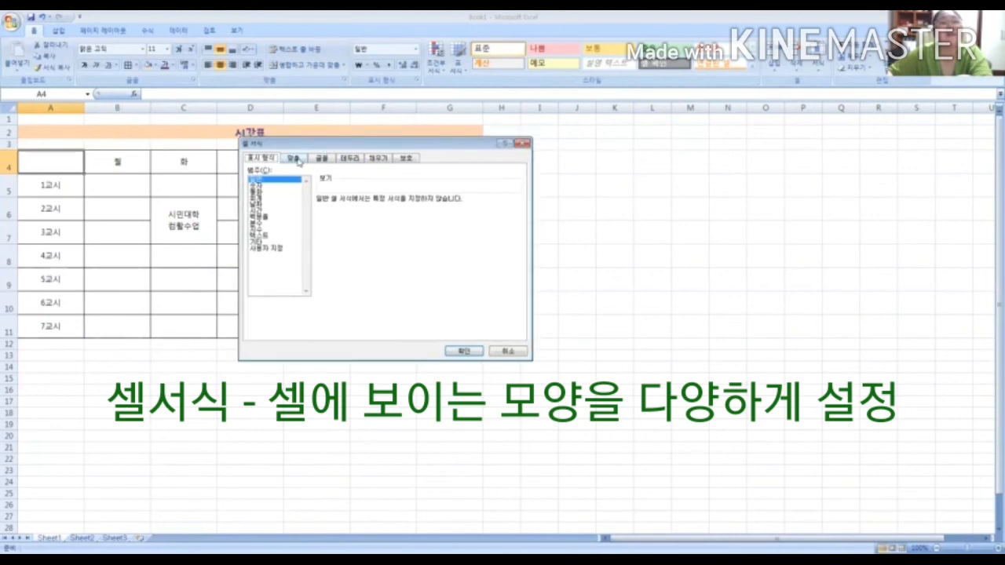
left_click(296, 159)
left_click(321, 158)
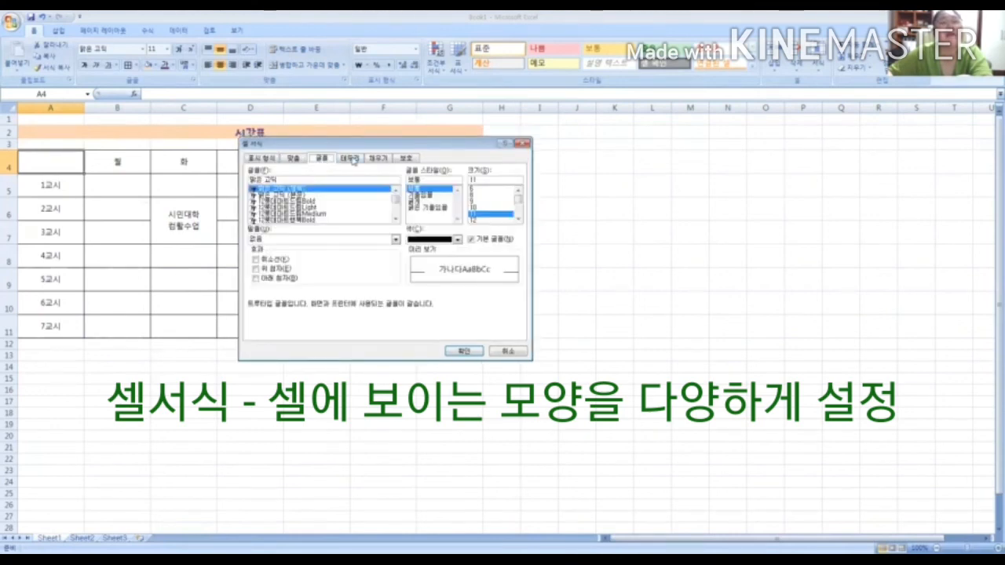
left_click(347, 158)
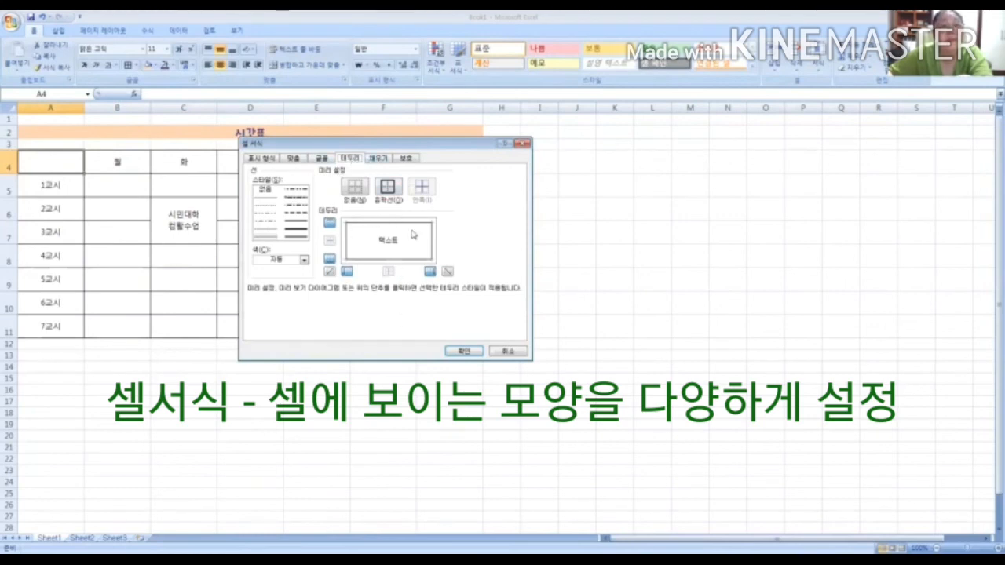
left_click(448, 272)
left_click(464, 352)
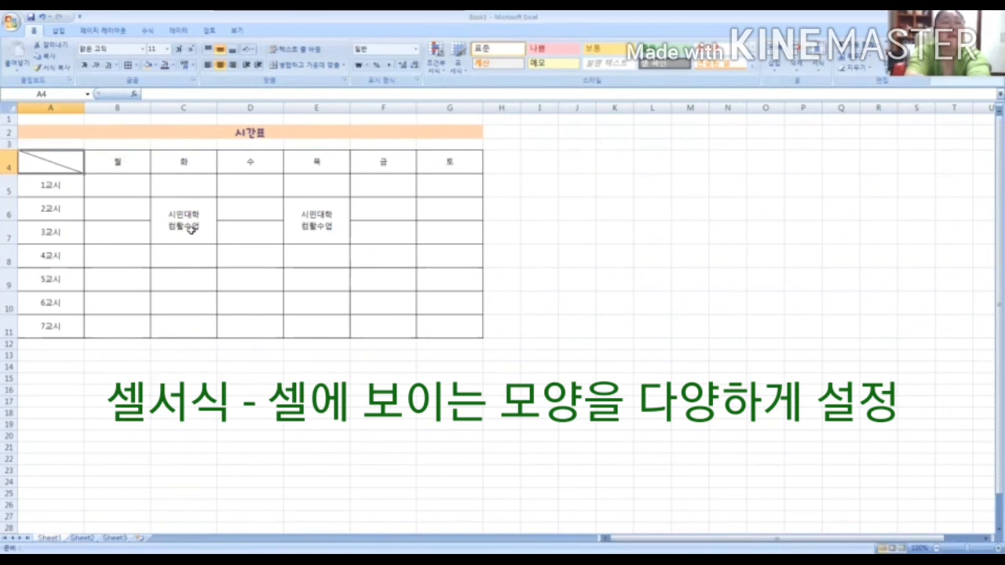
Enter 요일 and 교시 on two separate lines within cell A4
type("요일")
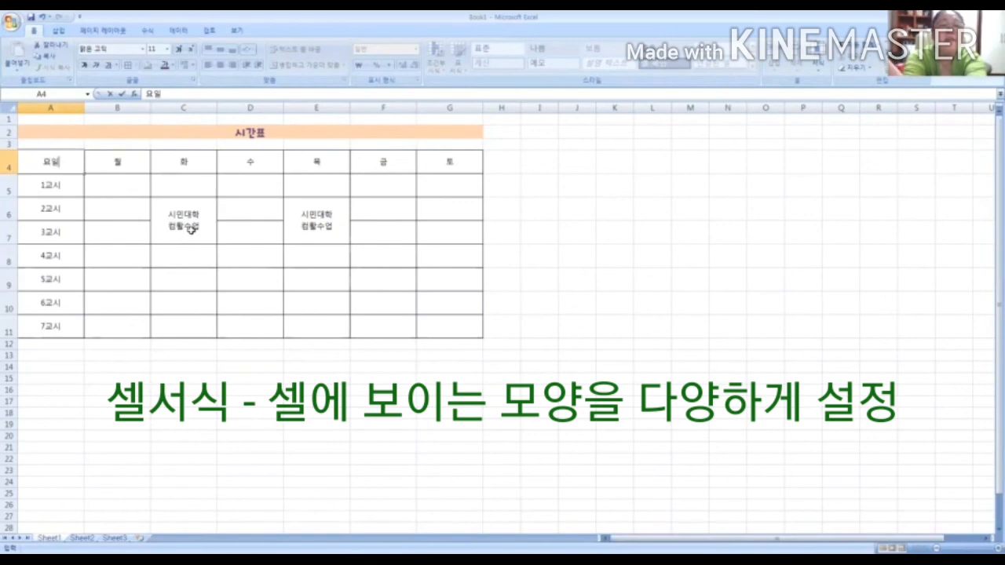
key("alt+Return")
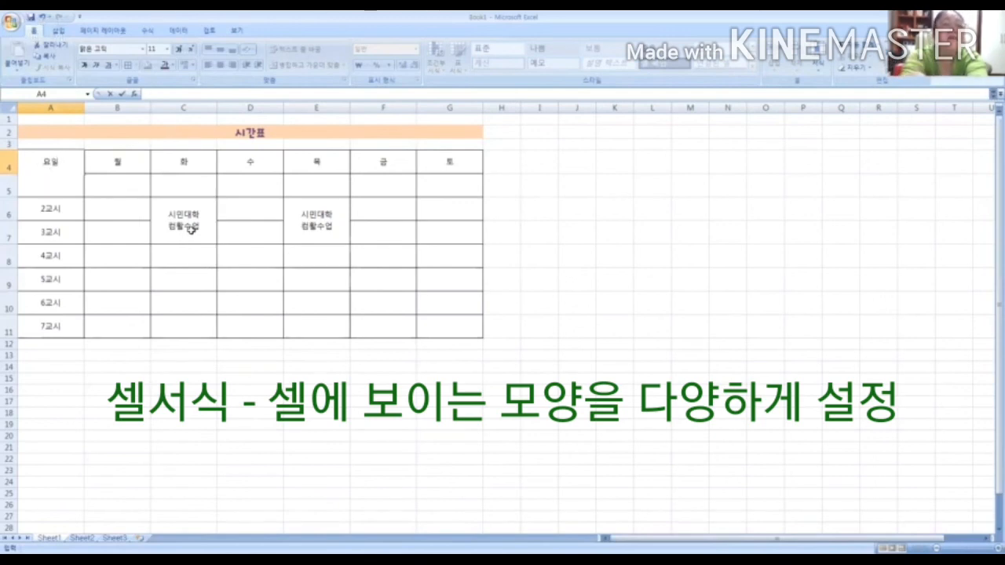
type("ㄱ")
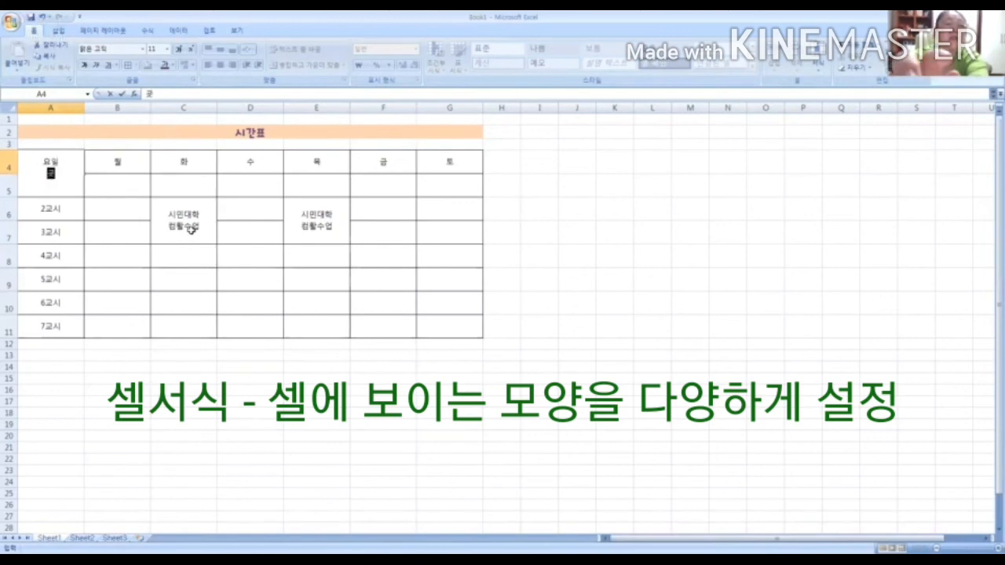
type("ㅗㅅ:")
key("BackSpace")
key("BackSpace")
type("ㄱ")
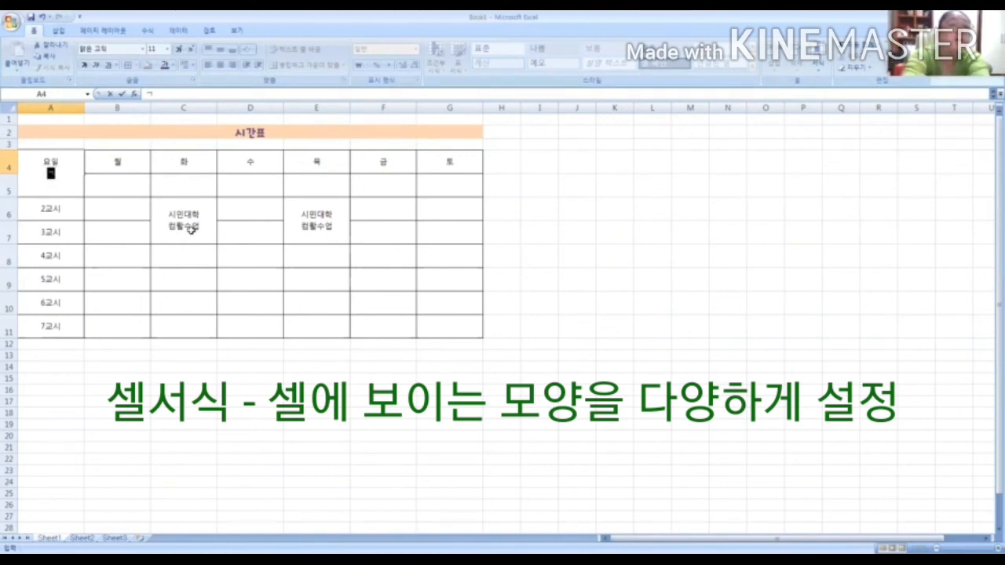
type("ㅛㅅㅣ")
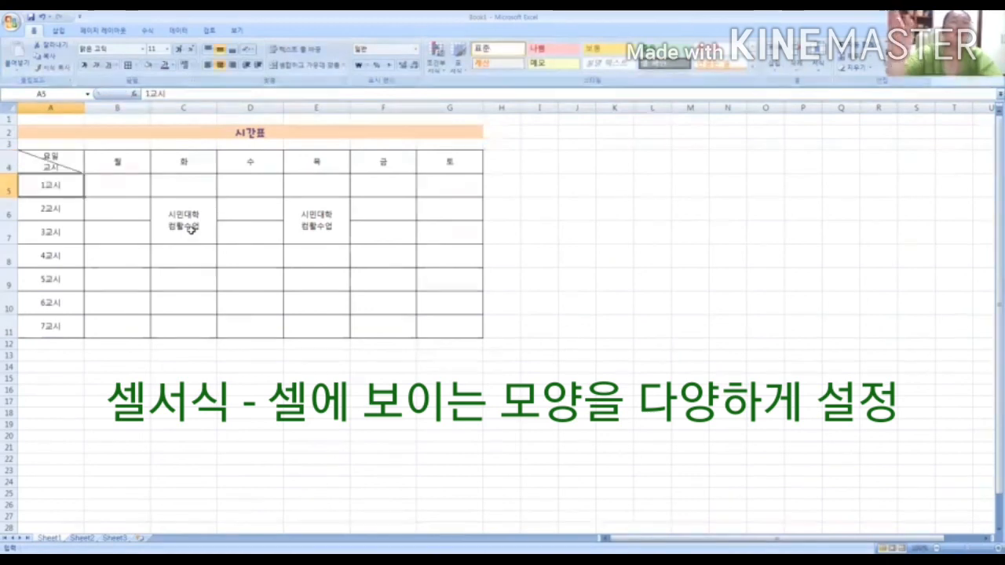
key("Return")
Left-align cell A4 and pad 요일 with leading spaces so it sits above the diagonal, with 교시 below it
left_click(61, 162)
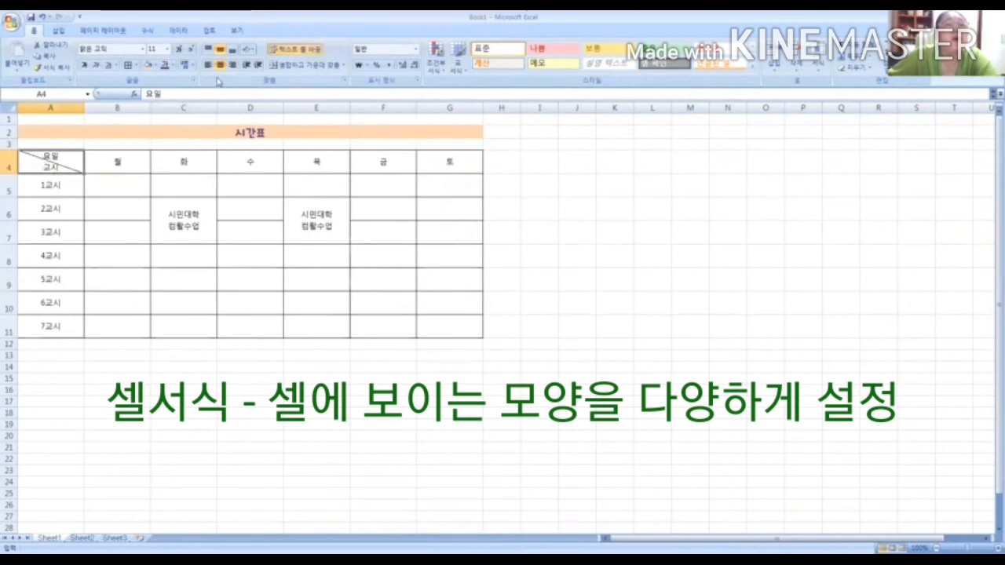
left_click(208, 66)
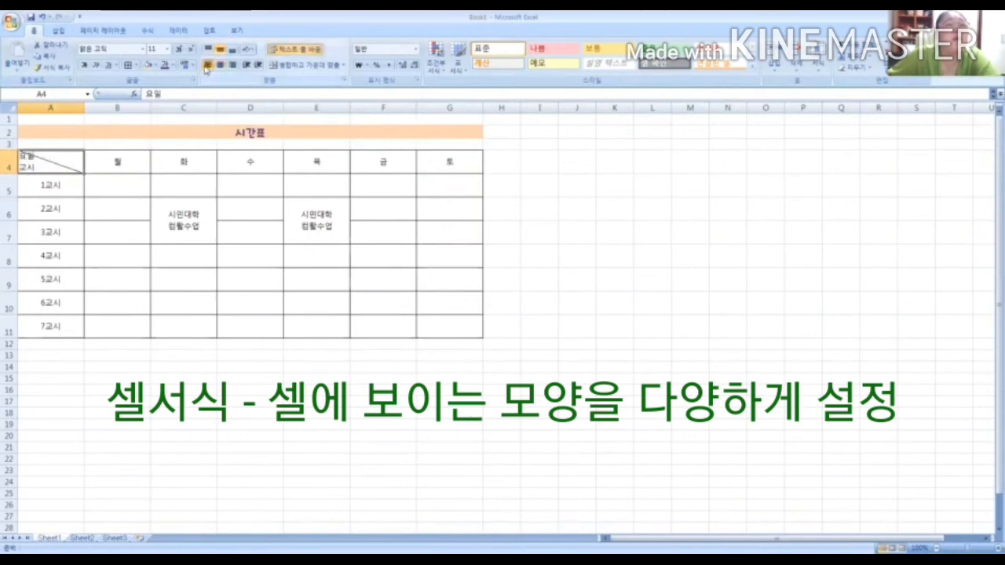
double_click(21, 156)
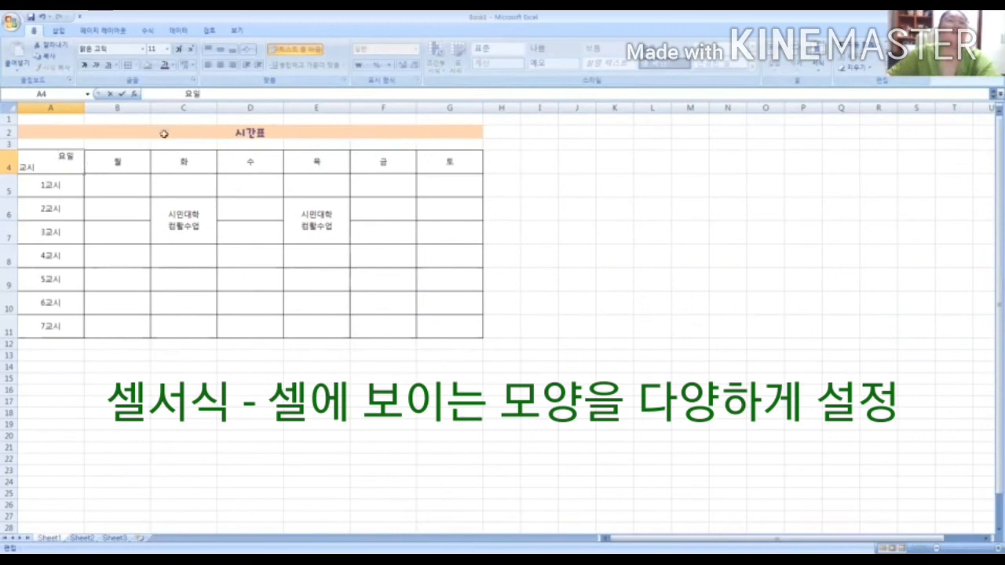
left_click(203, 234)
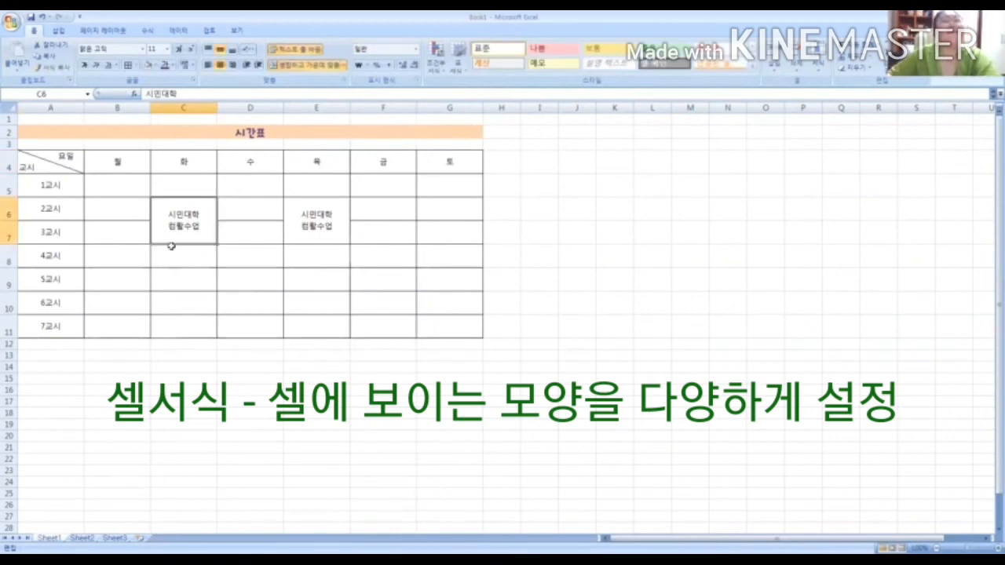
Apply a thick box border around the whole timetable range A4:G11
left_click(62, 157)
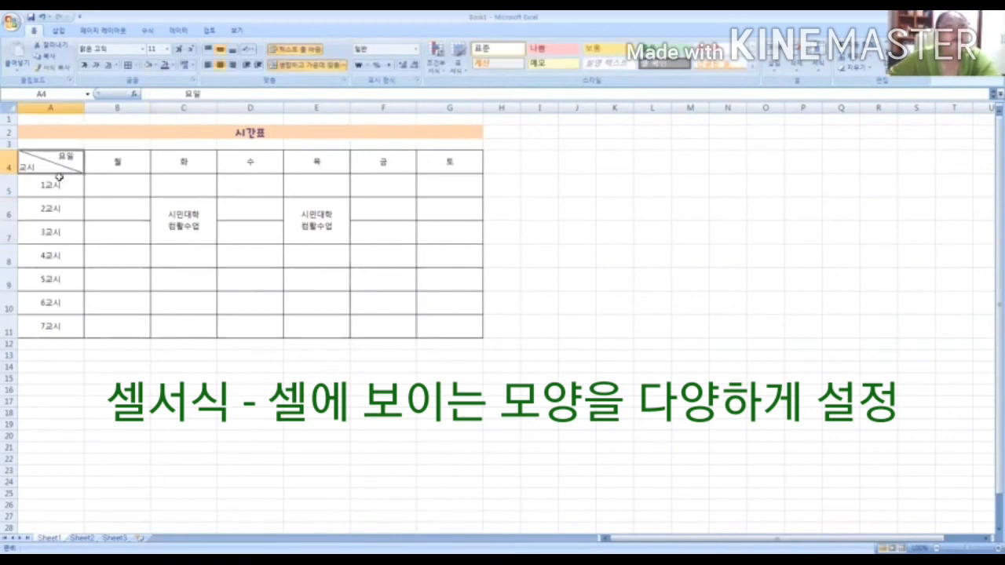
left_click_drag(50, 163, 437, 326)
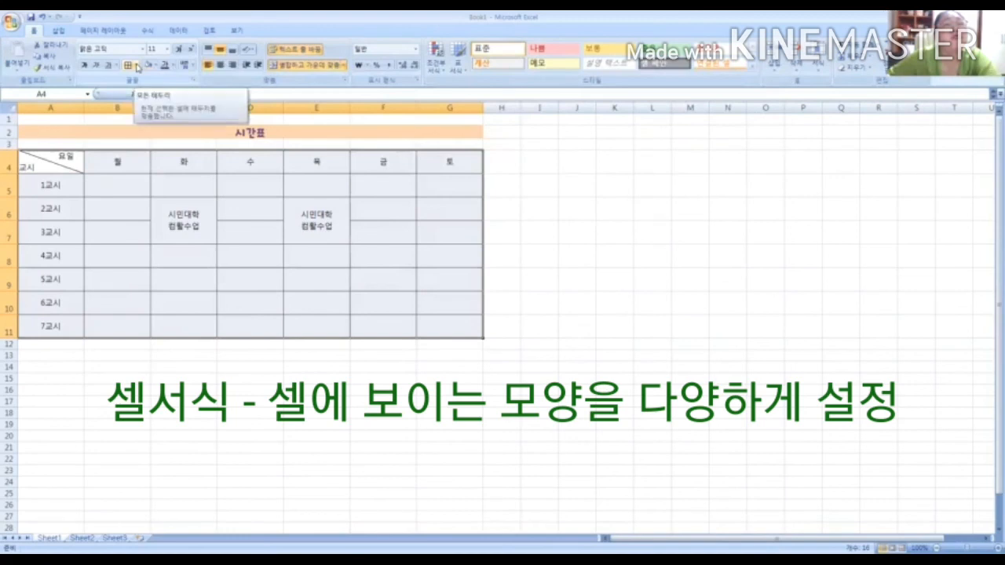
left_click(136, 65)
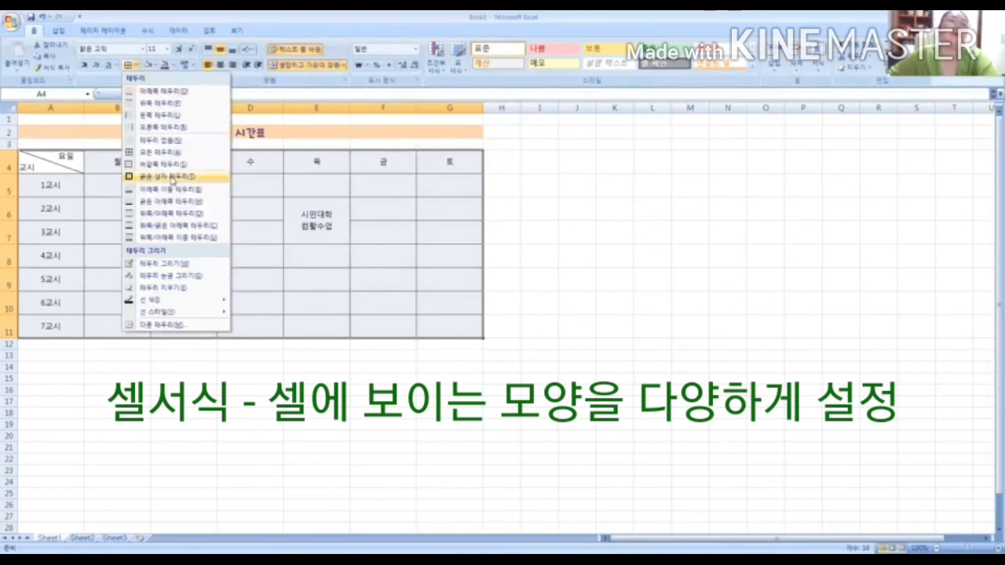
left_click(172, 179)
left_click(675, 254)
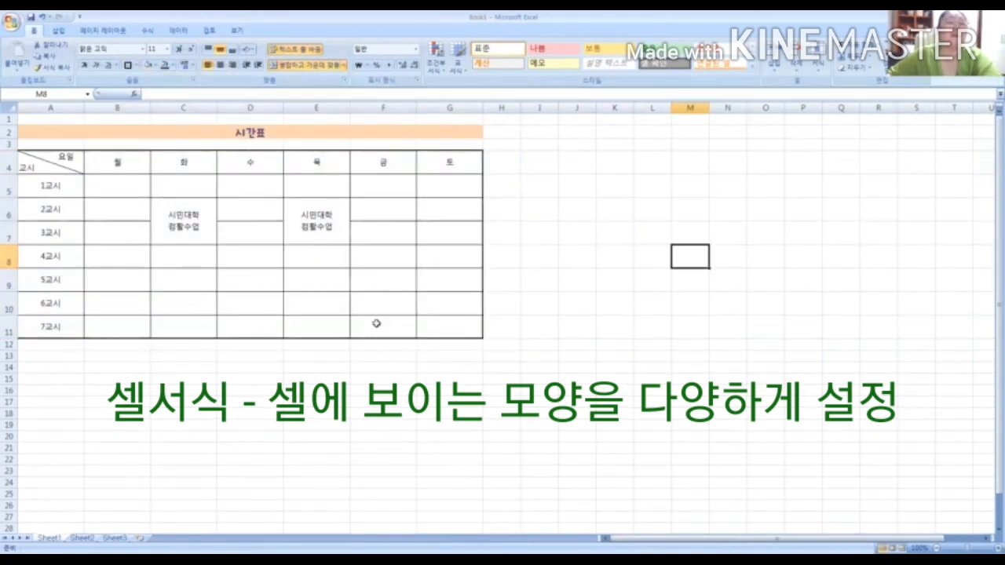
left_click(184, 130)
left_click(564, 250)
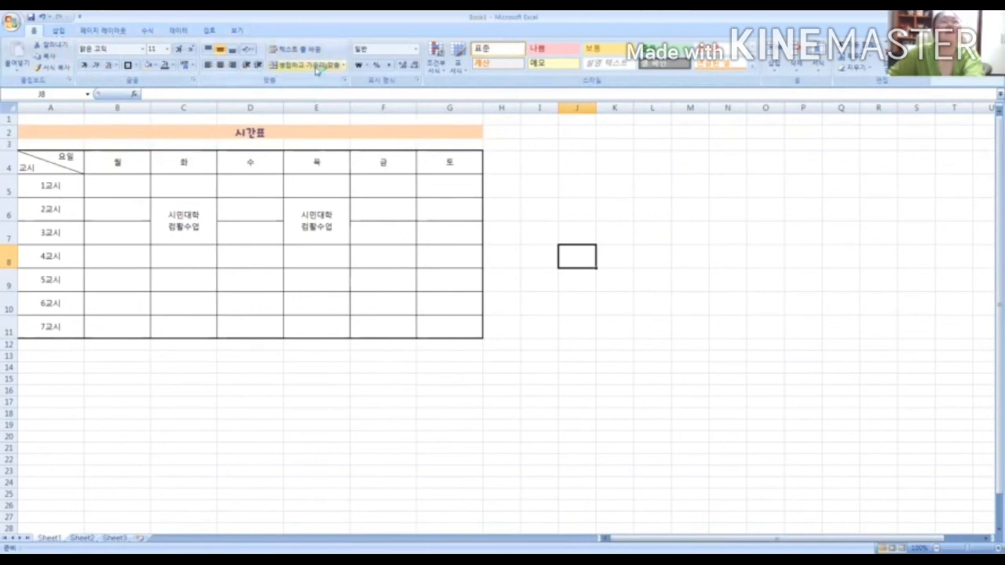
left_click(321, 138)
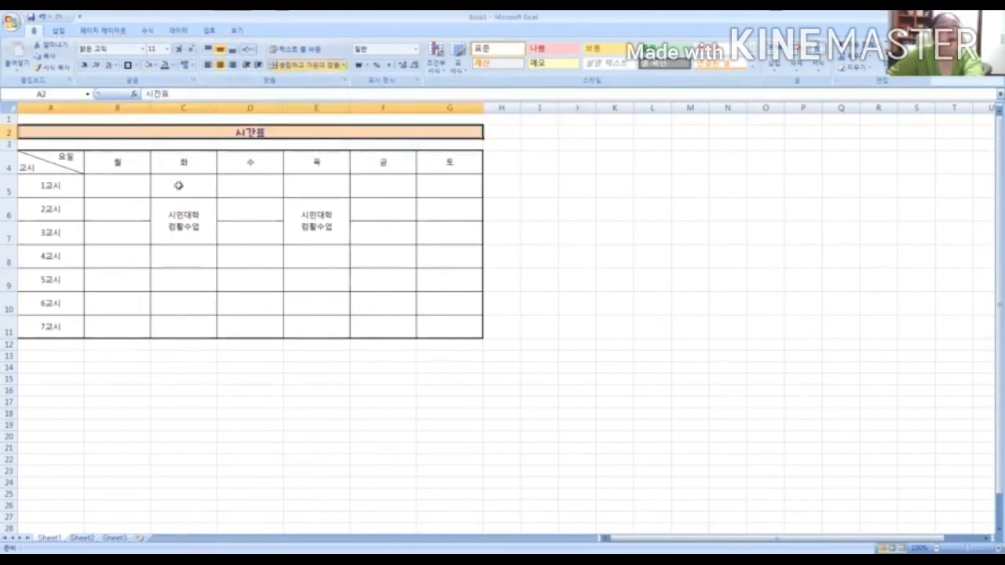
left_click(538, 212)
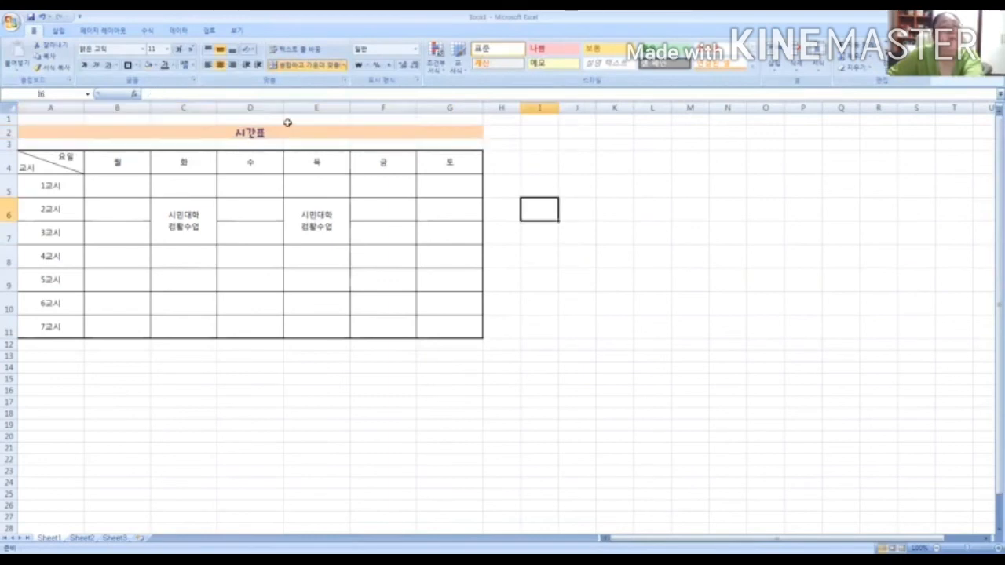
left_click(519, 162)
left_click(539, 163)
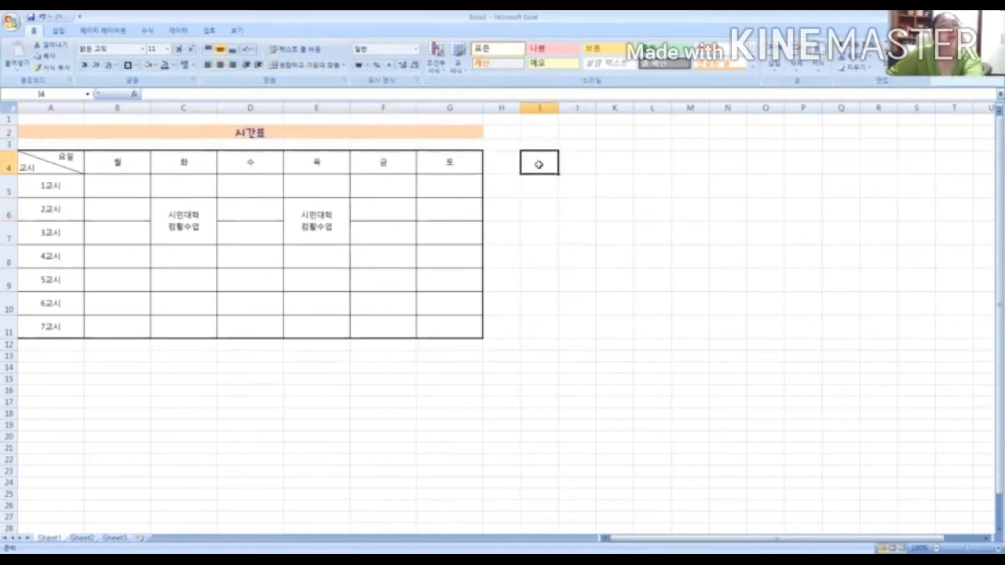